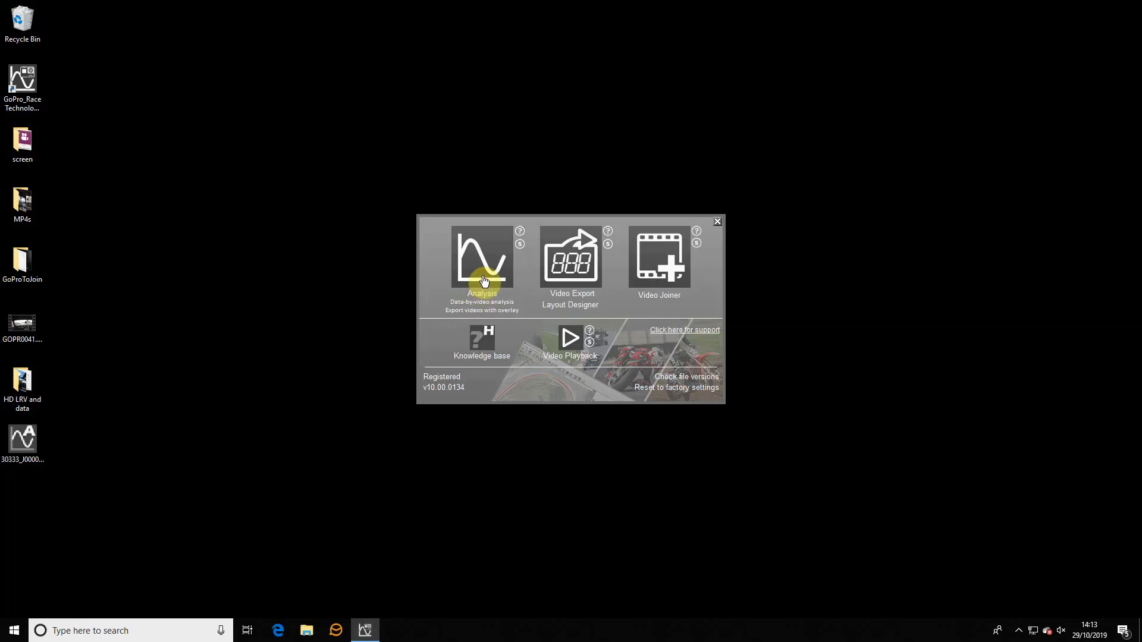
Launch the Analysis program and start a blank session without the default layout.
left_click(484, 281)
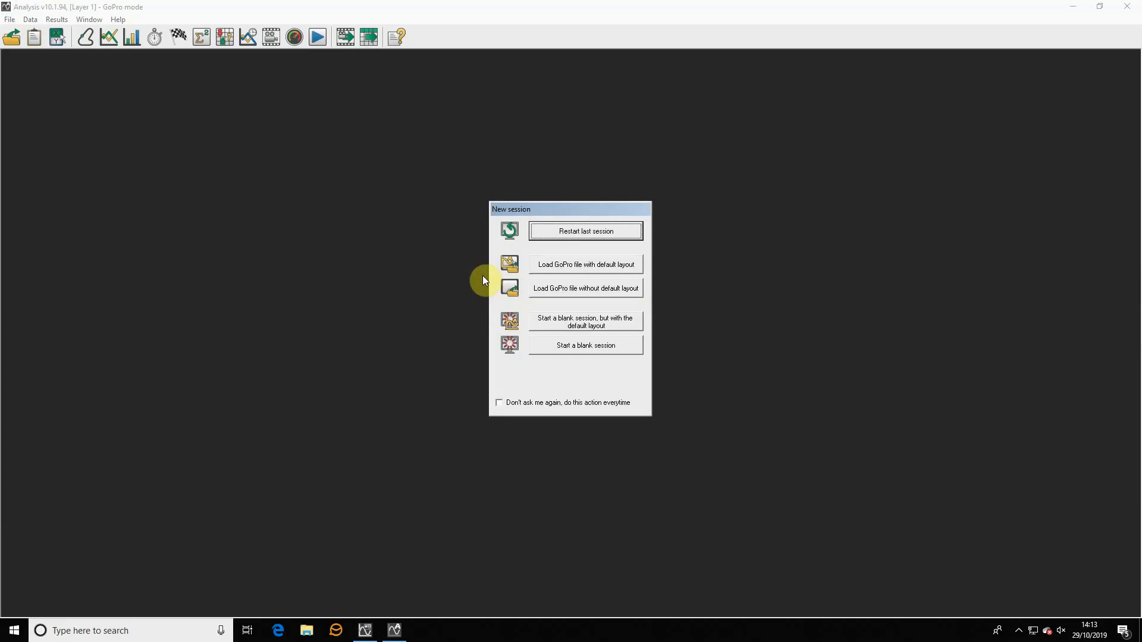
left_click(560, 346)
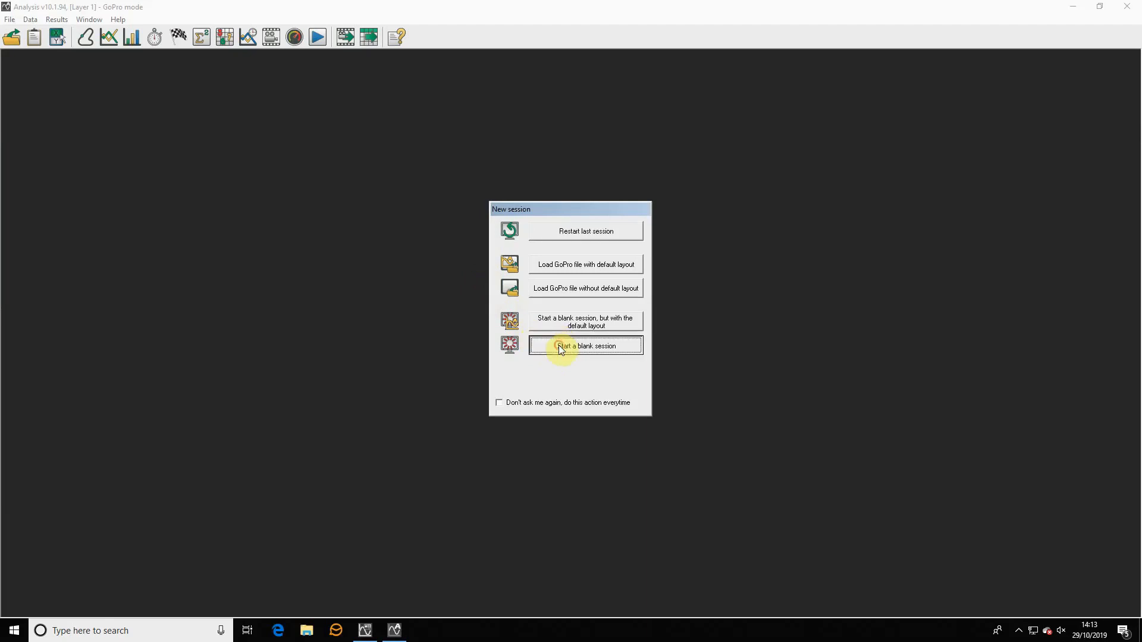
left_click(10, 19)
left_click(265, 119)
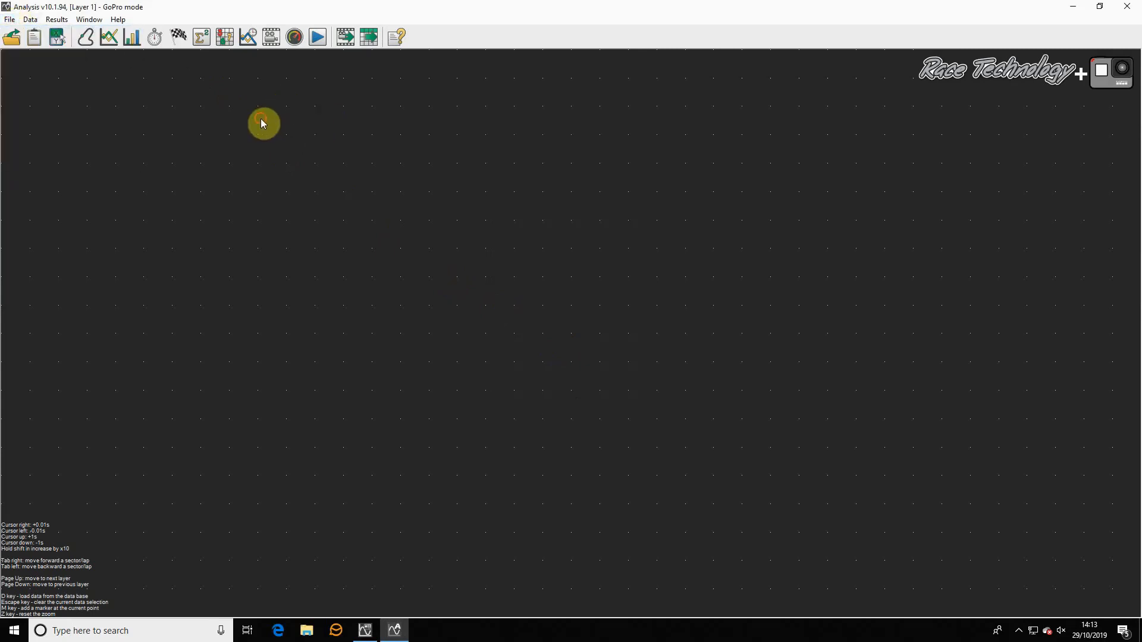
Load GP_0108_Joined.LRV from the HD LRV and data folder, using the faster LRV video, and confirm the preview.
left_click(13, 38)
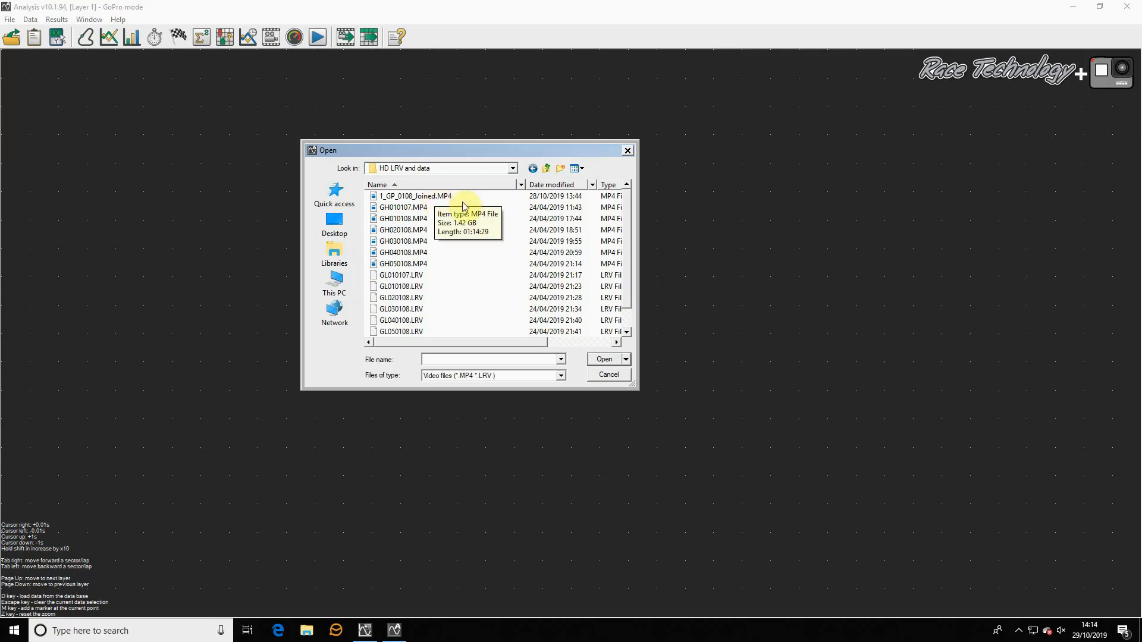
scroll(621, 274, "down", 1)
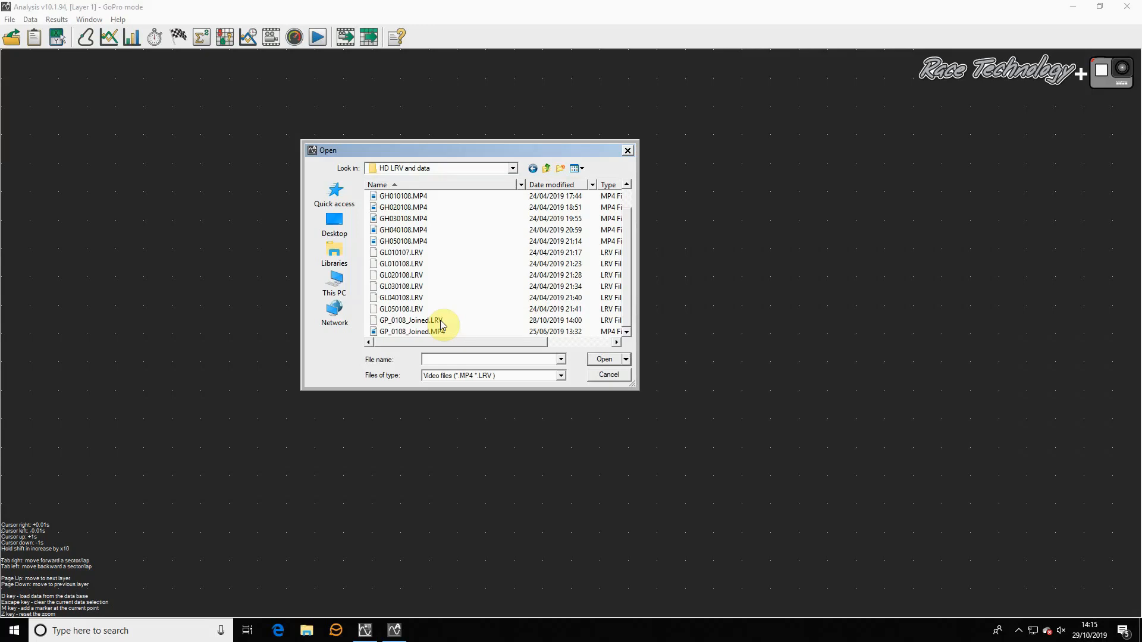
left_click(439, 321)
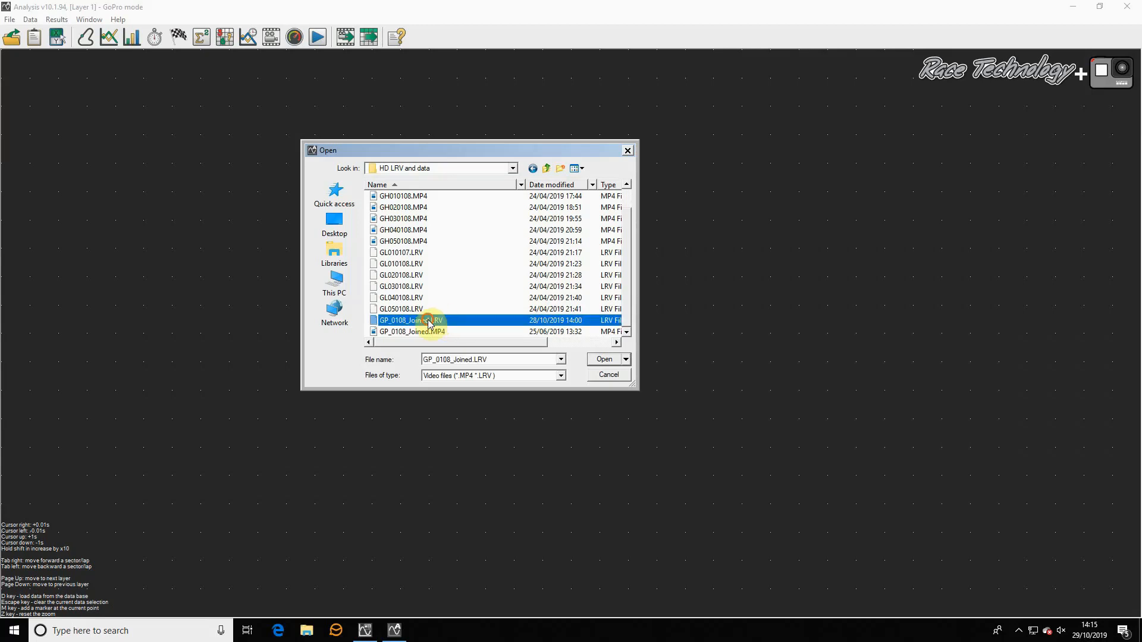
left_click(601, 360)
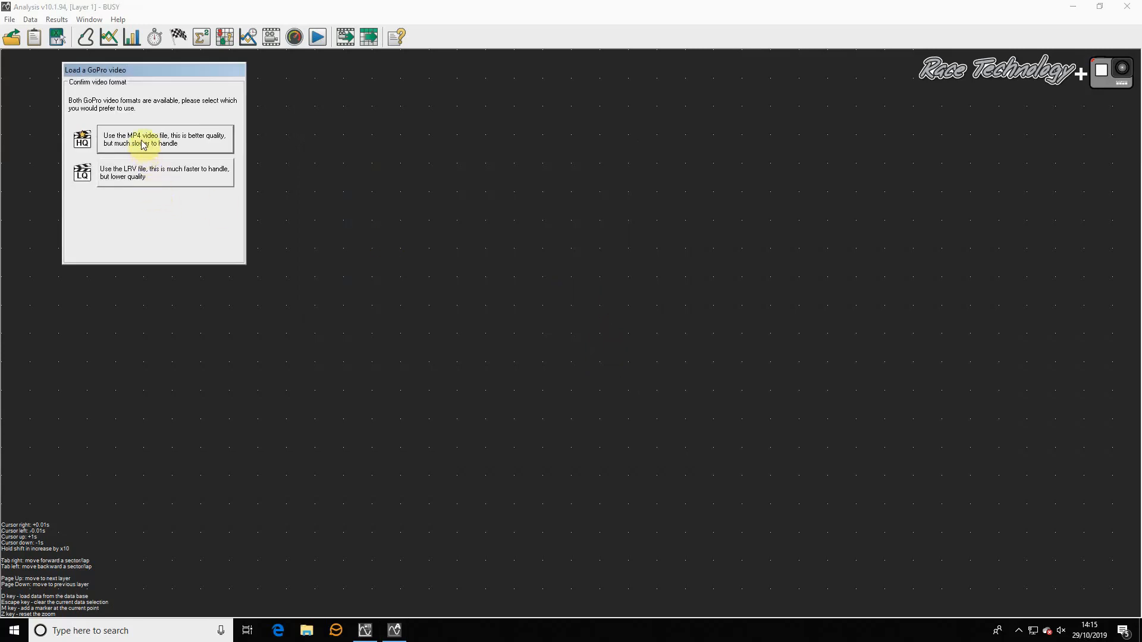
left_click(141, 176)
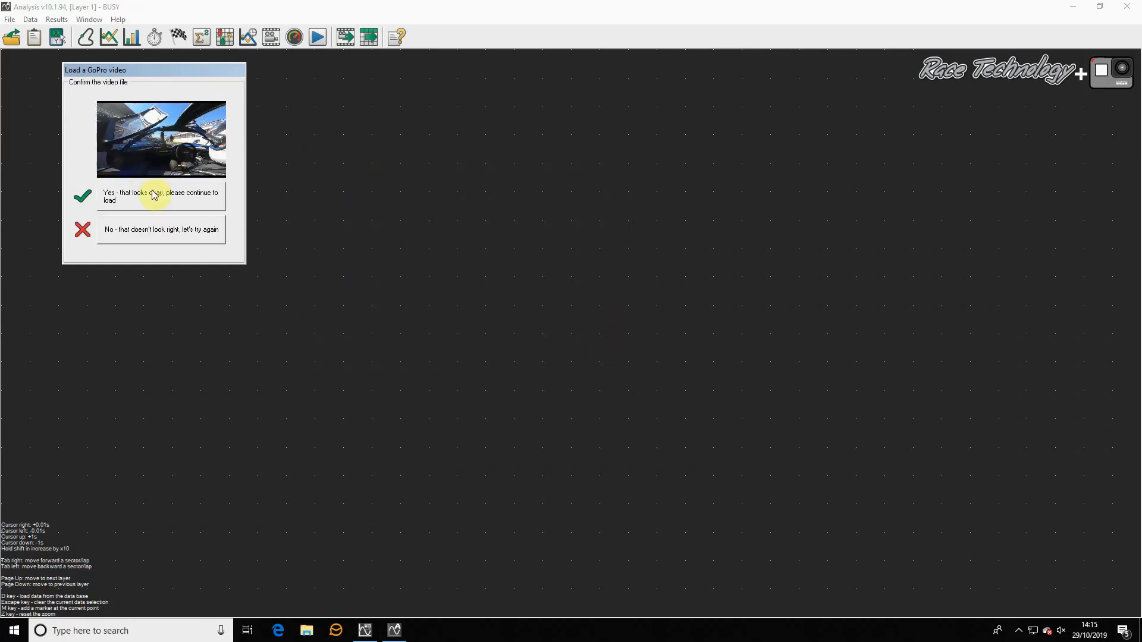
left_click(153, 195)
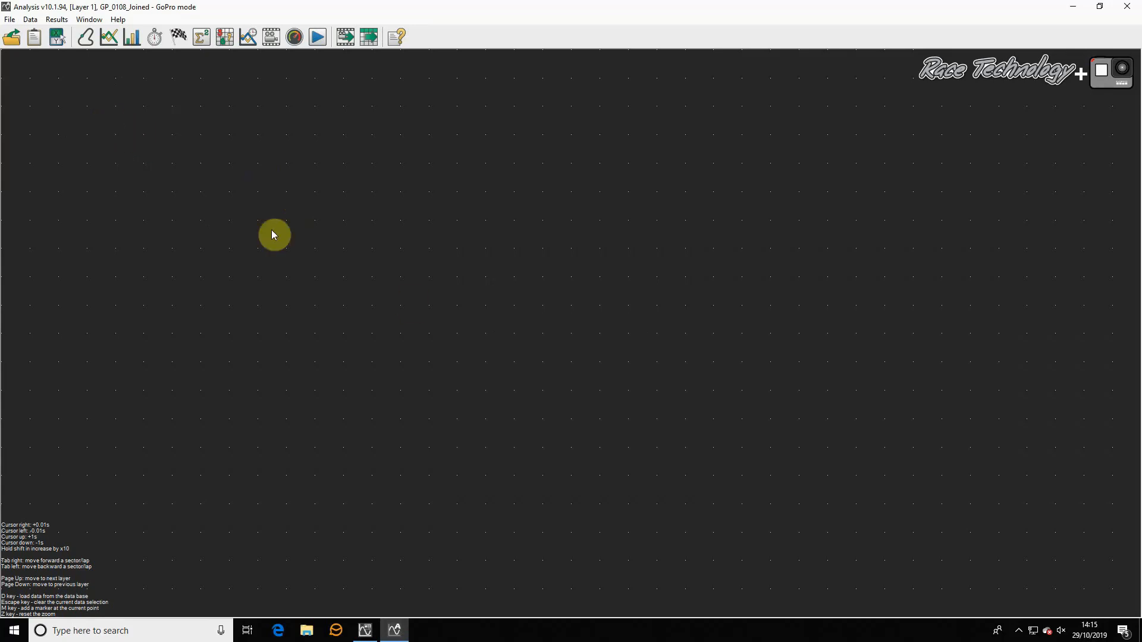
left_click(16, 43)
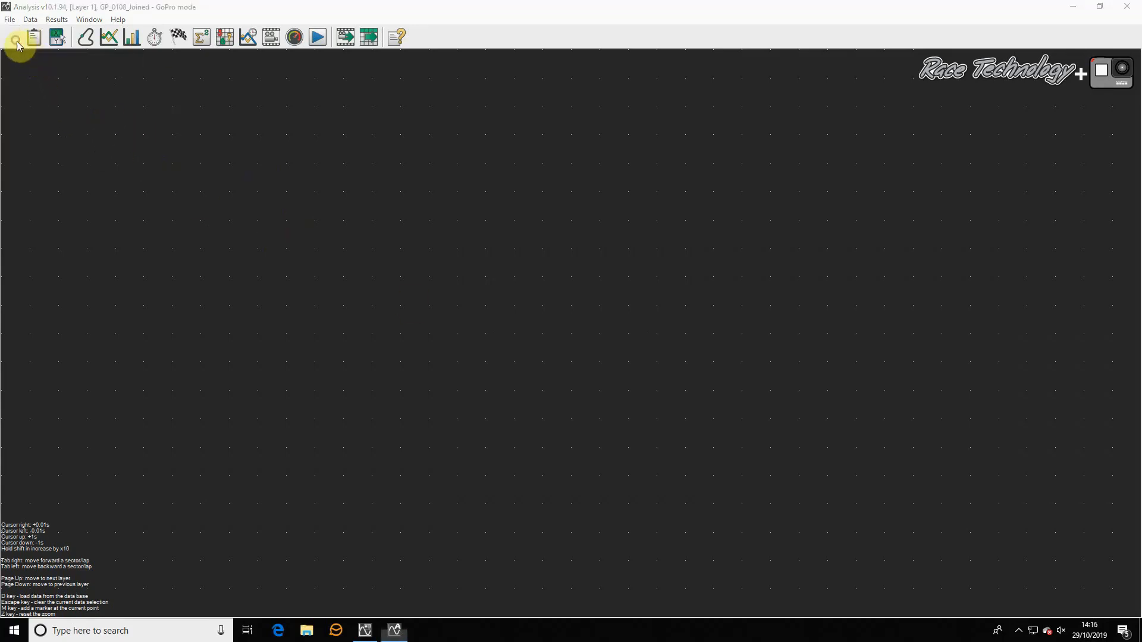
left_click(408, 254)
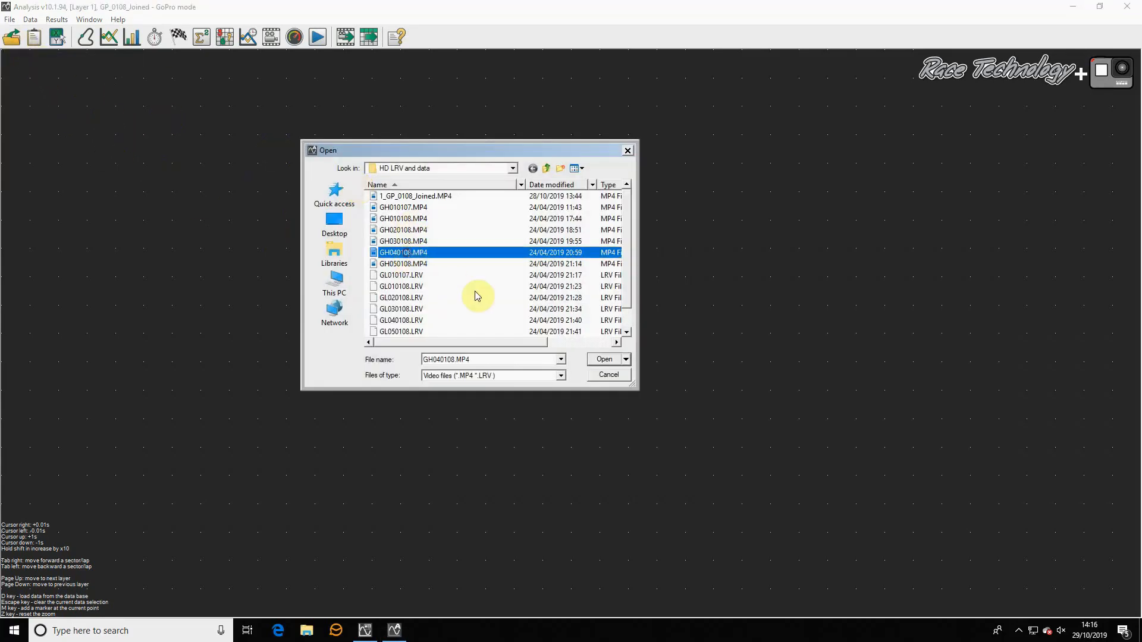
left_click(608, 376)
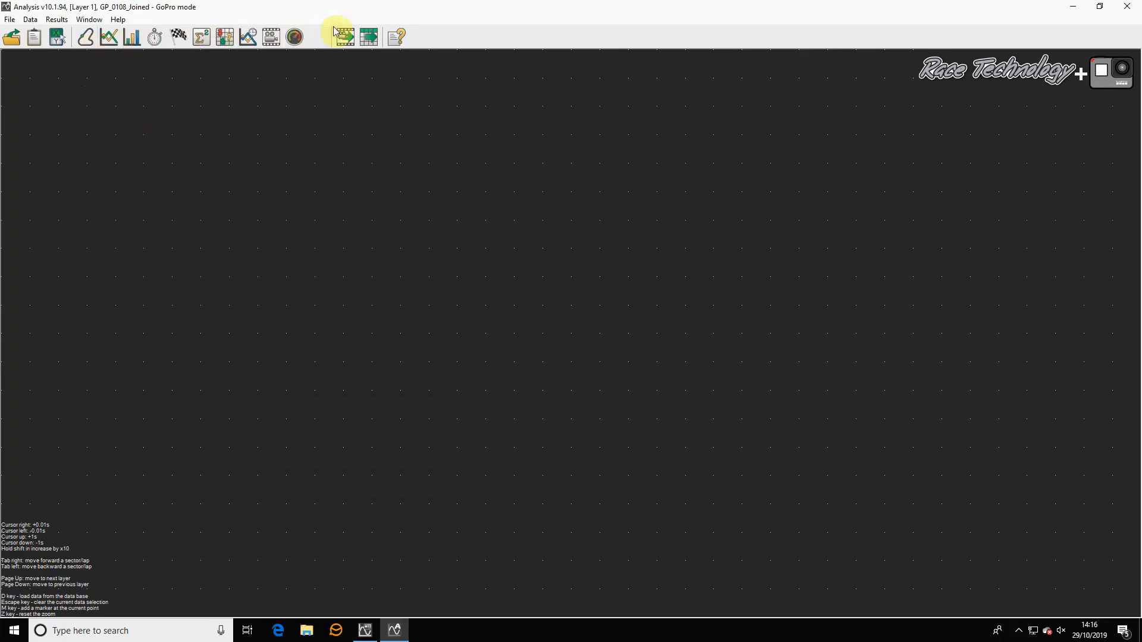
left_click(56, 19)
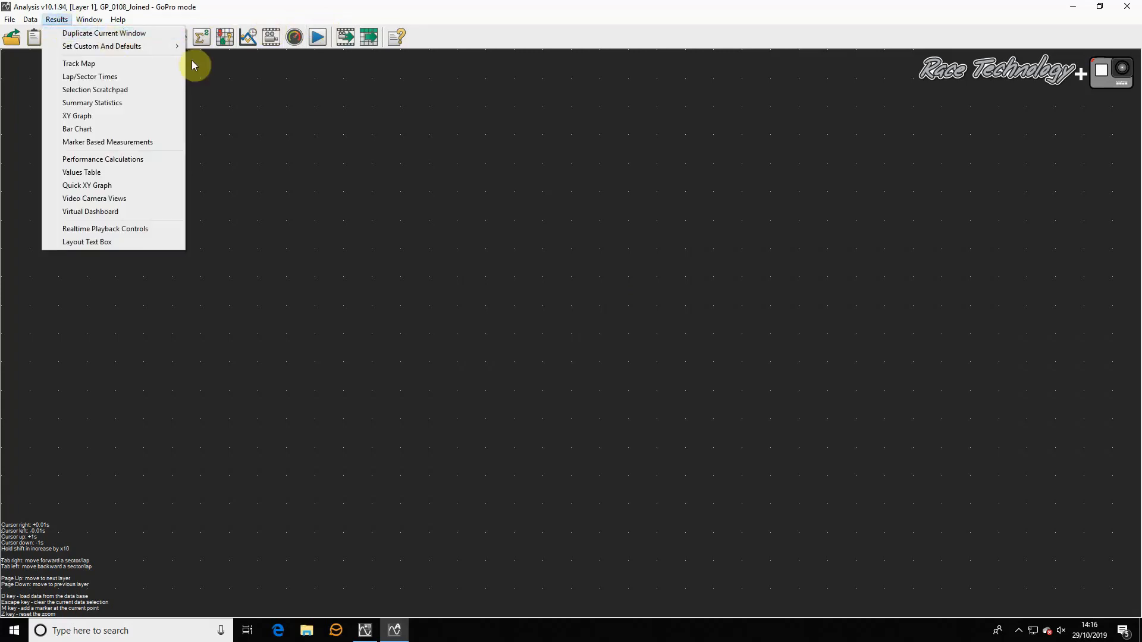
left_click(253, 94)
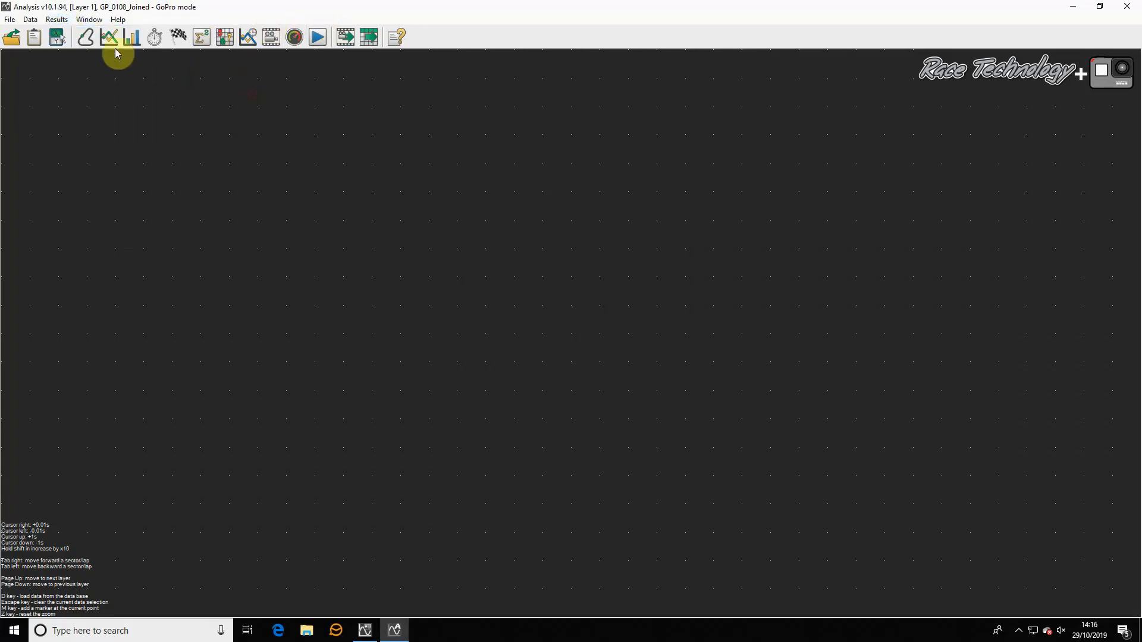
Add a track map to the workspace, narrow it to just over half its width, and move it toward the centre.
left_click(85, 41)
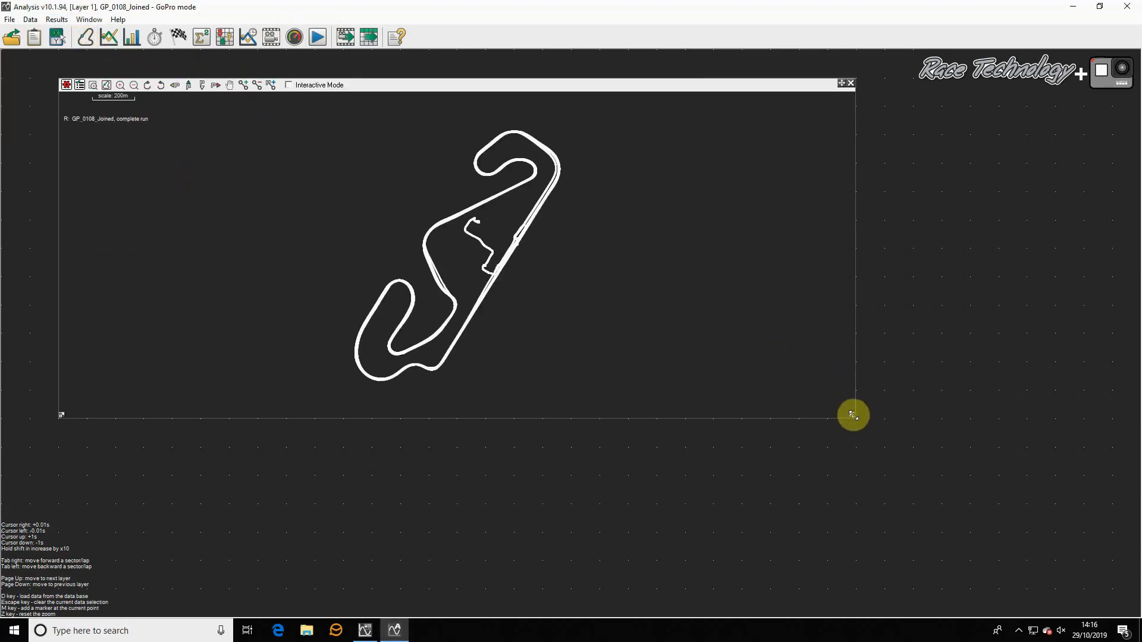
left_click_drag(852, 414, 511, 416)
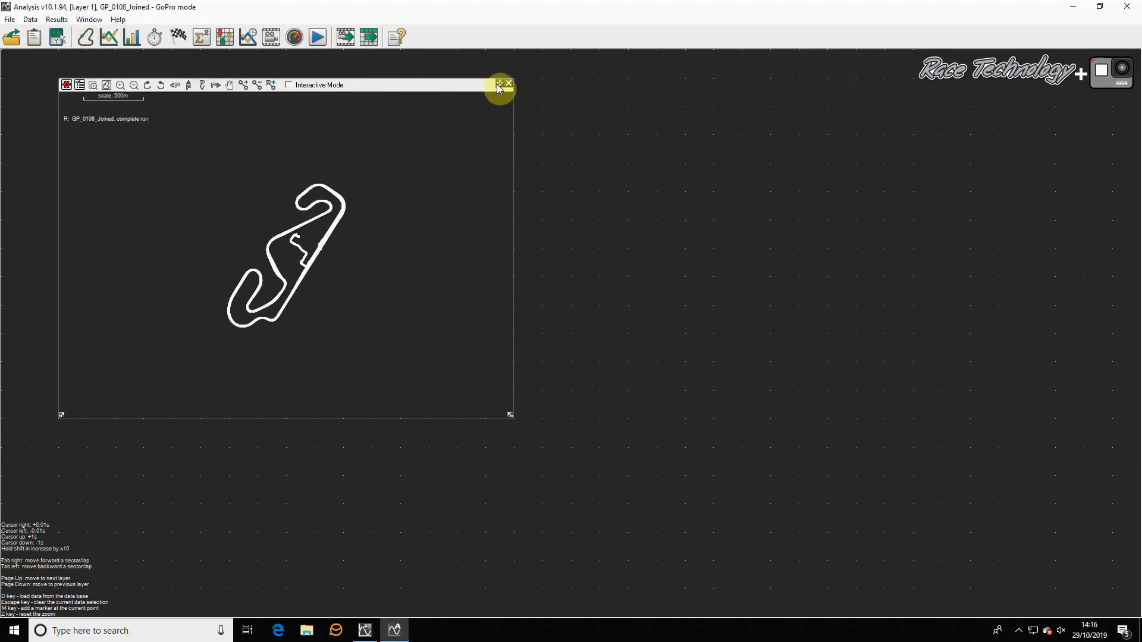
left_click_drag(498, 85, 671, 84)
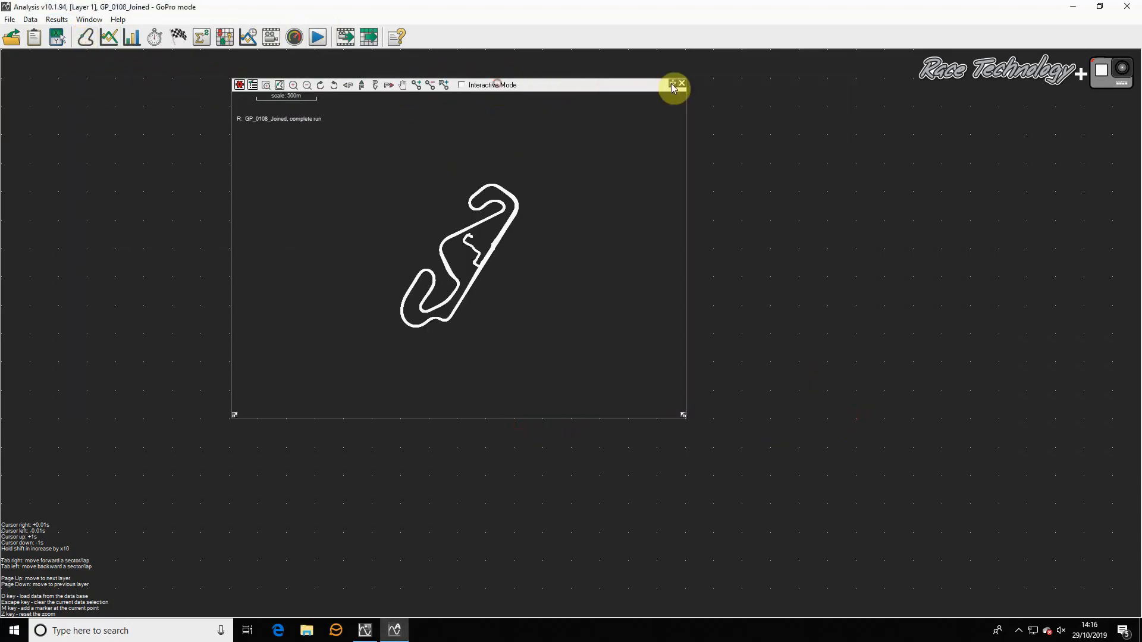
Examine the track map by zooming in, panning, refitting the circuit, and zooming in and out again.
left_click(291, 85)
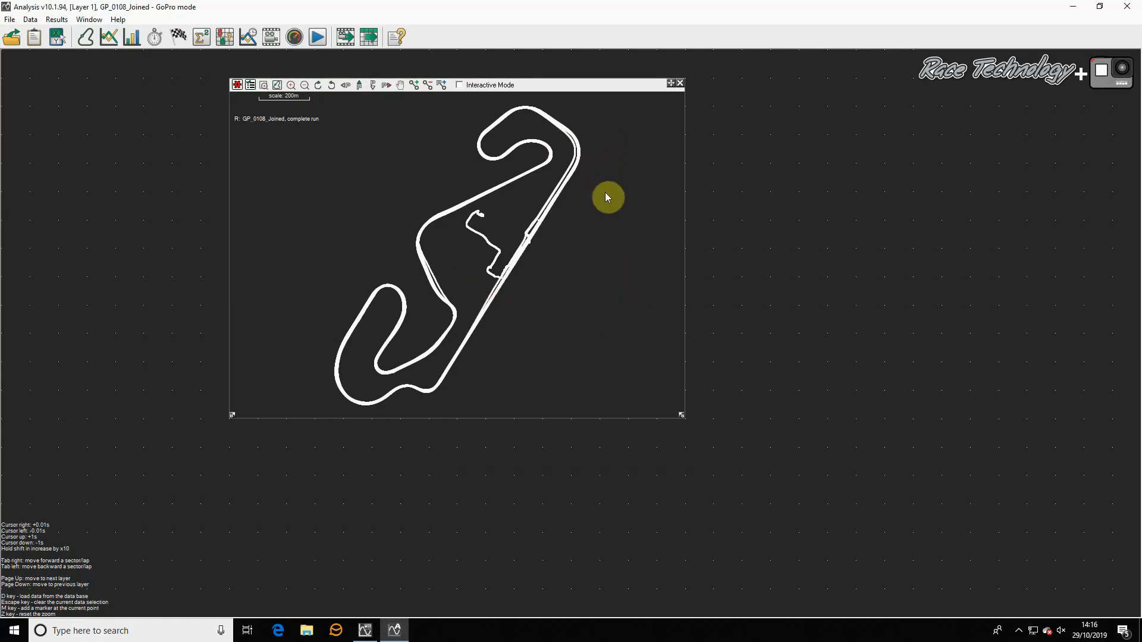
left_click(400, 84)
left_click_drag(464, 148, 513, 266)
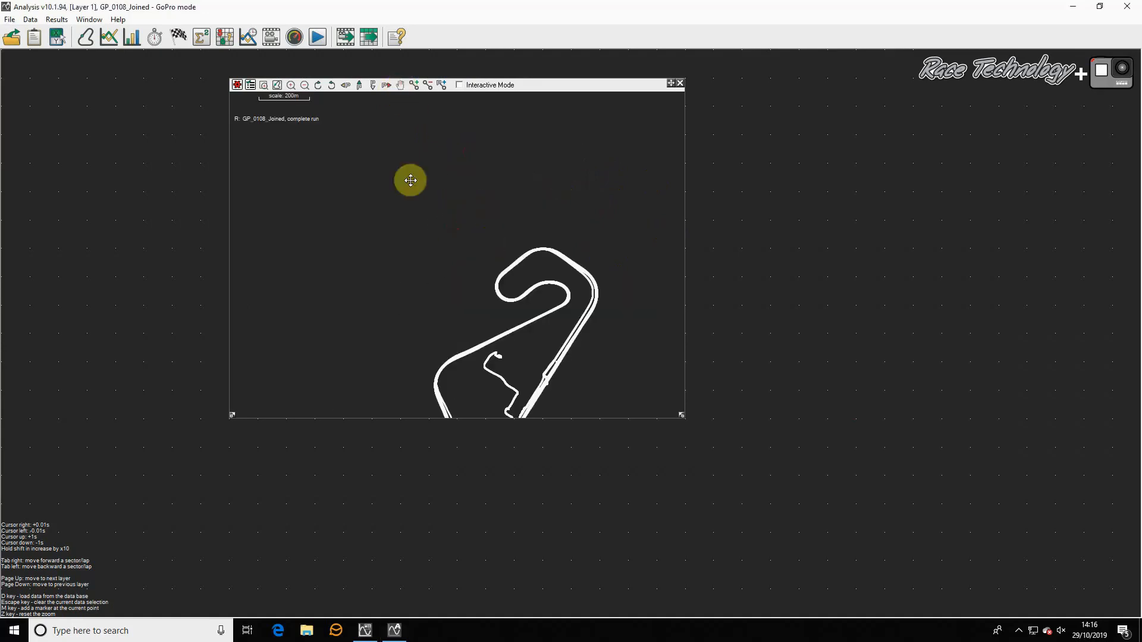
left_click(277, 85)
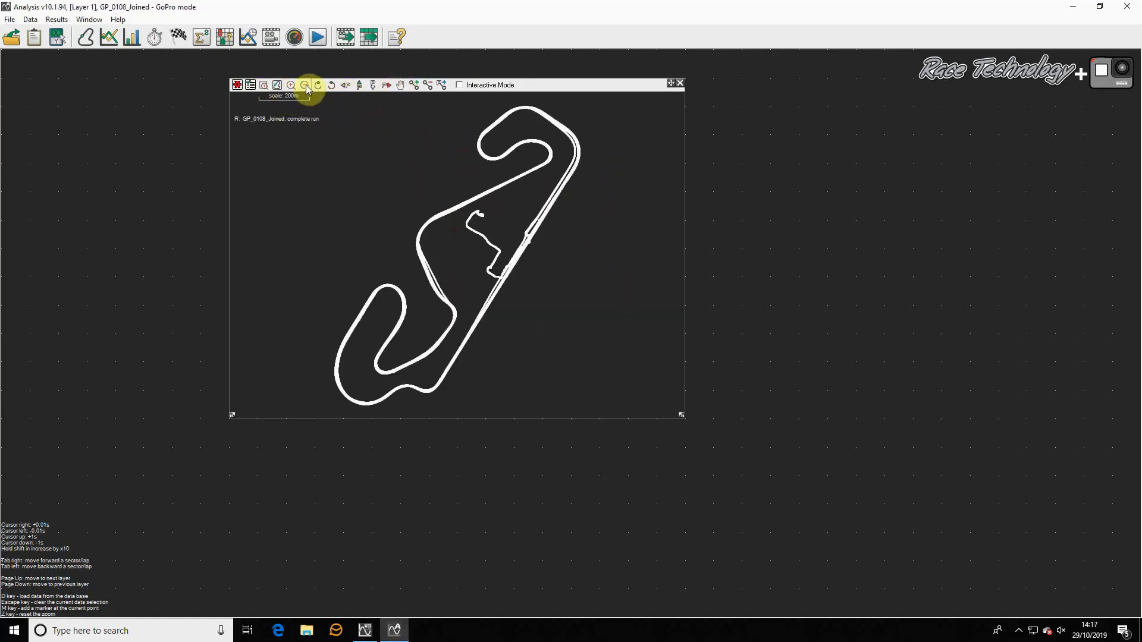
left_click(291, 85)
left_click(290, 85)
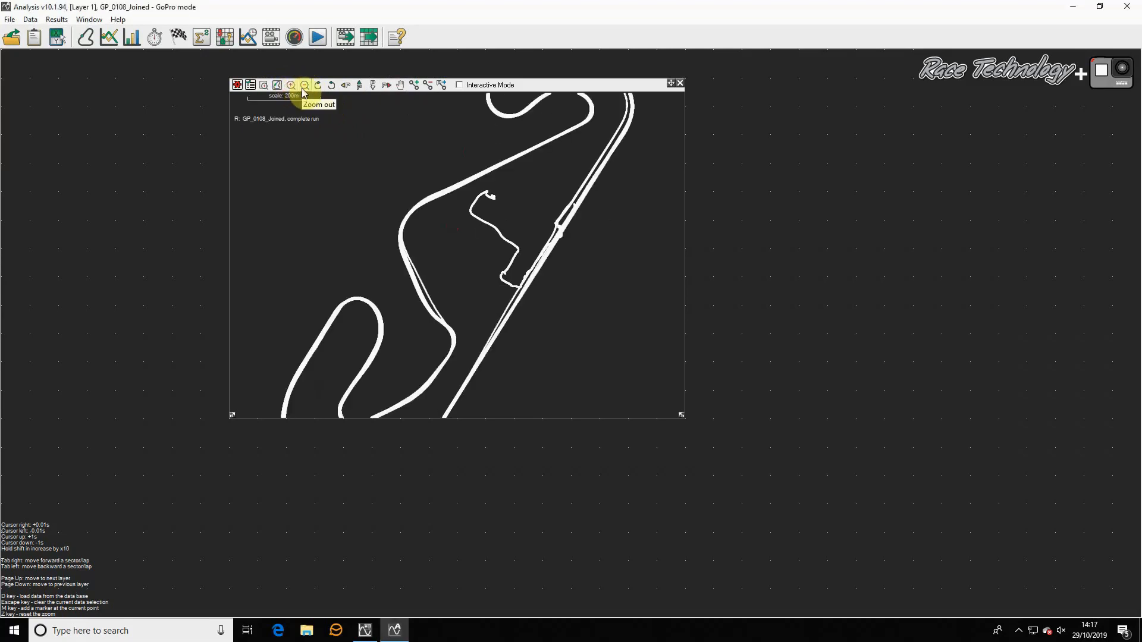
left_click(305, 85)
left_click(305, 86)
Rotate the track map anticlockwise until the main straight is nearly vertical, and fit the whole circuit in its window.
left_click(330, 86)
left_click(330, 86)
left_click(330, 86)
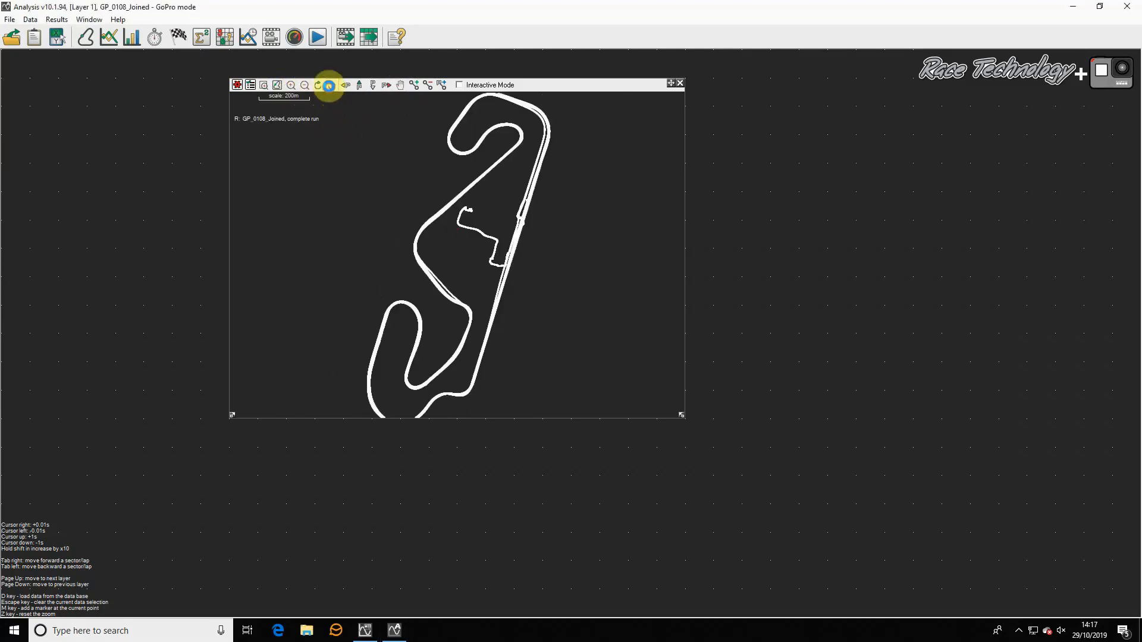
left_click(330, 86)
left_click(277, 85)
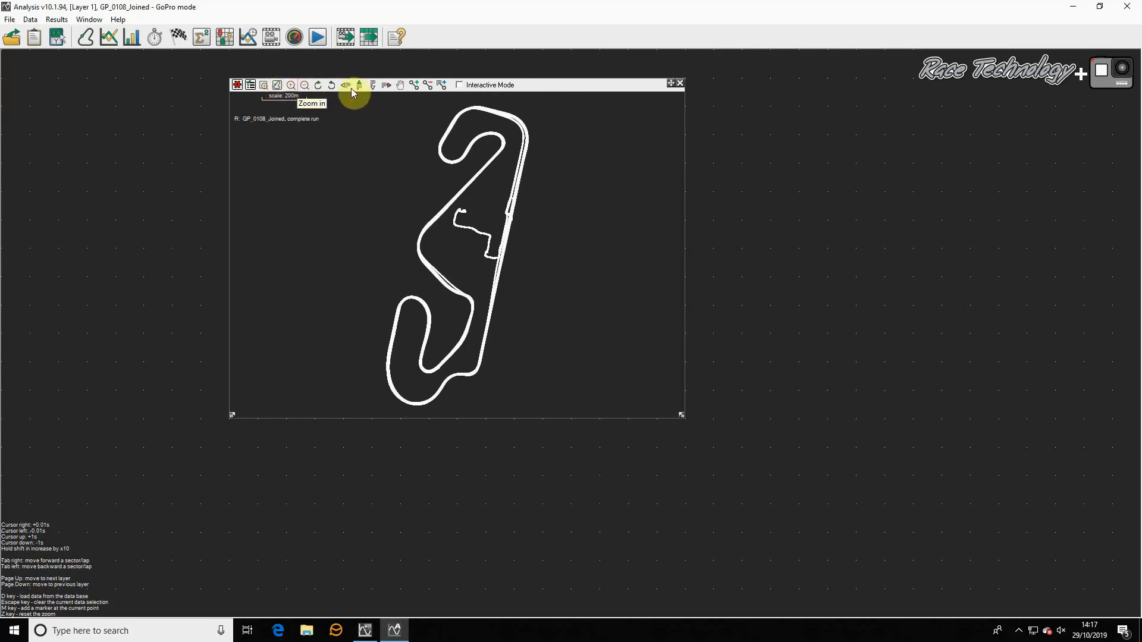
Enable the downloaded map background on the track map and zoom into the top of the lower-left hairpin.
left_click(244, 87)
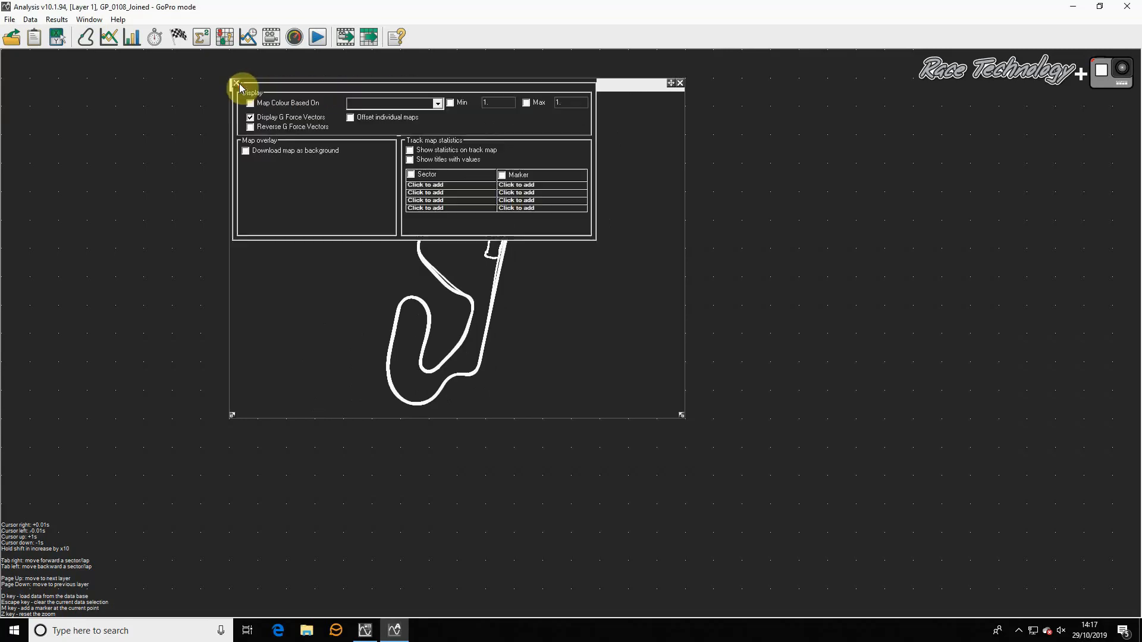
left_click(245, 151)
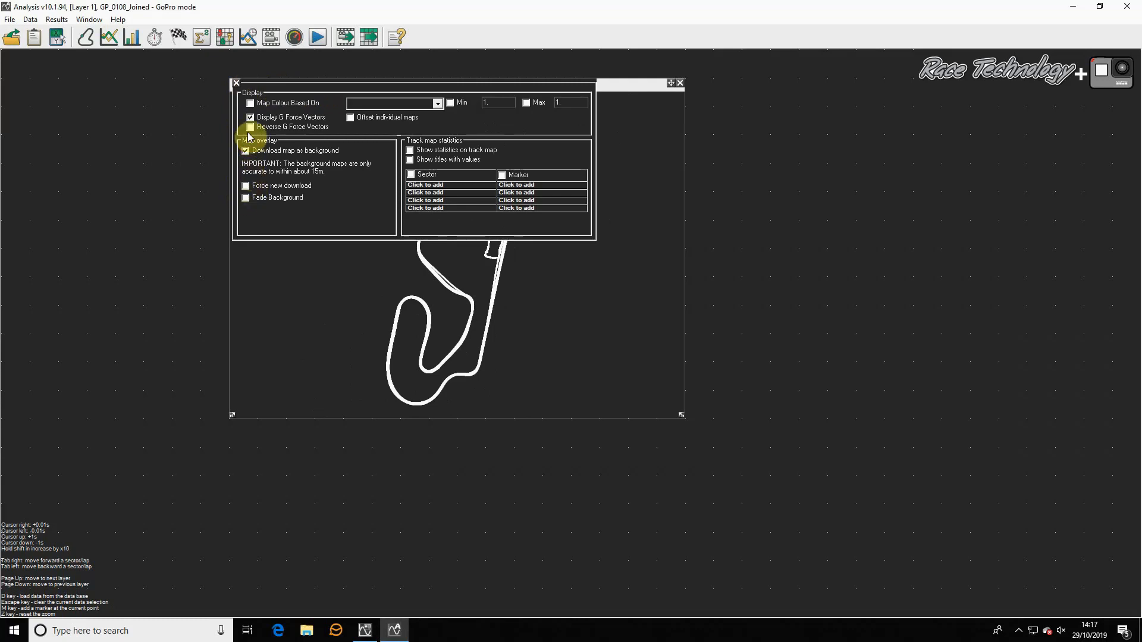
left_click(241, 86)
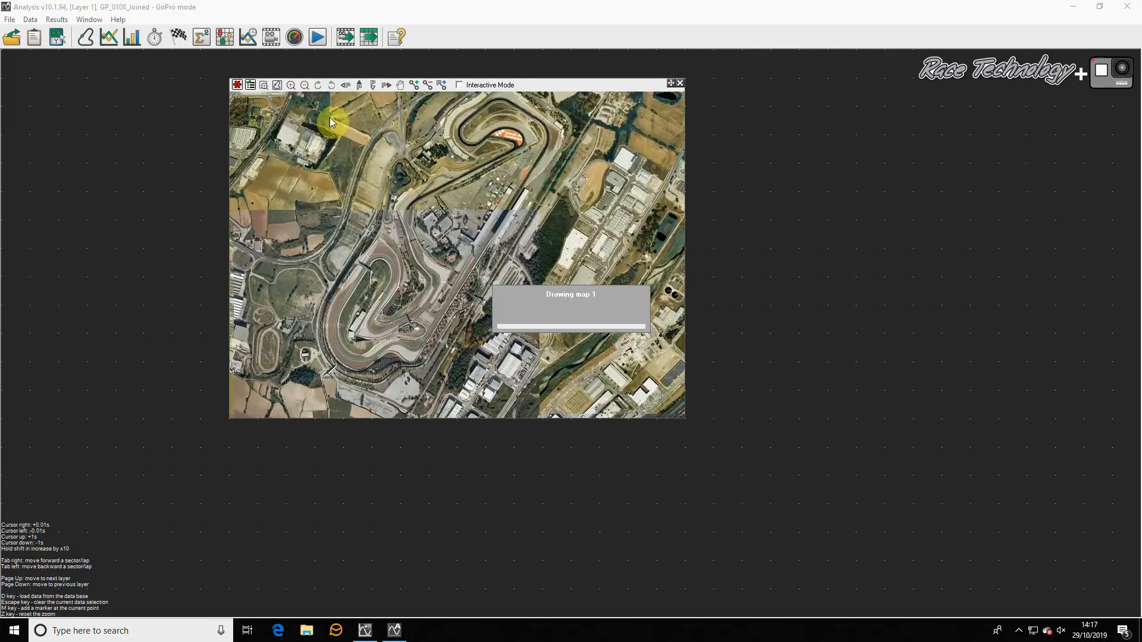
left_click(263, 85)
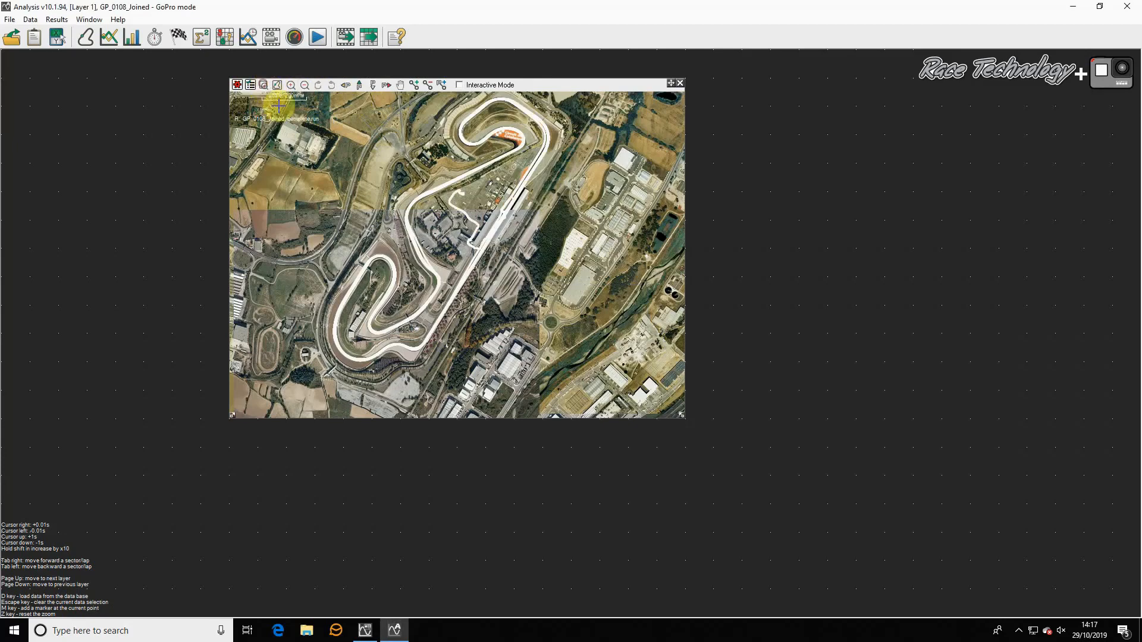
left_click_drag(350, 241, 410, 297)
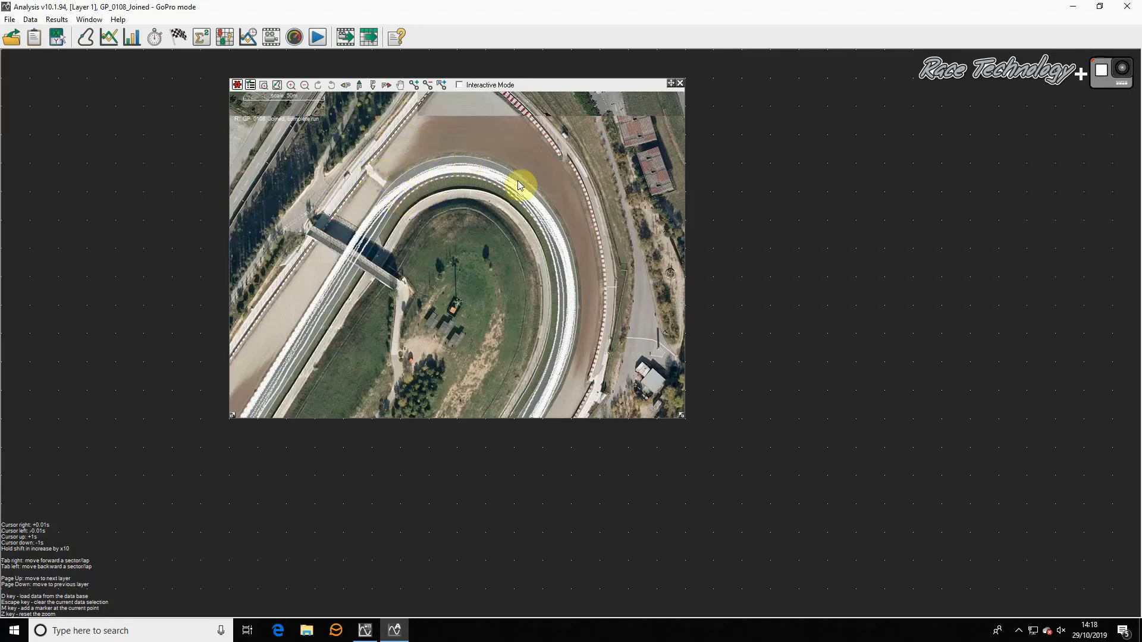
Turn off the track map's downloaded background and colour the track line based on Speed [kph].
left_click(237, 86)
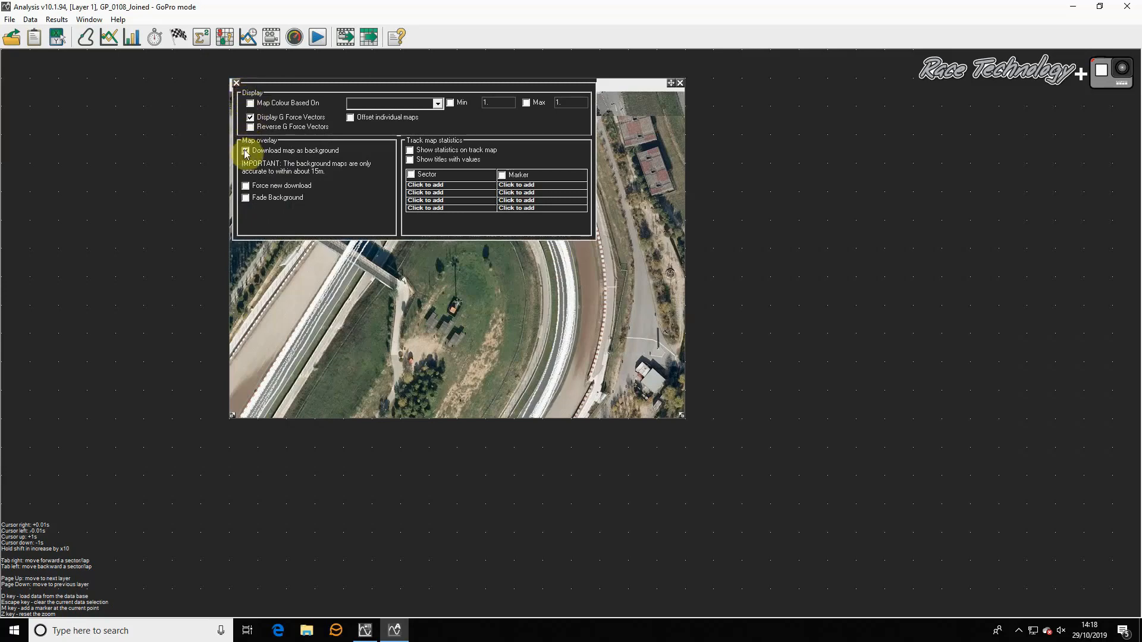
left_click(246, 151)
left_click(250, 104)
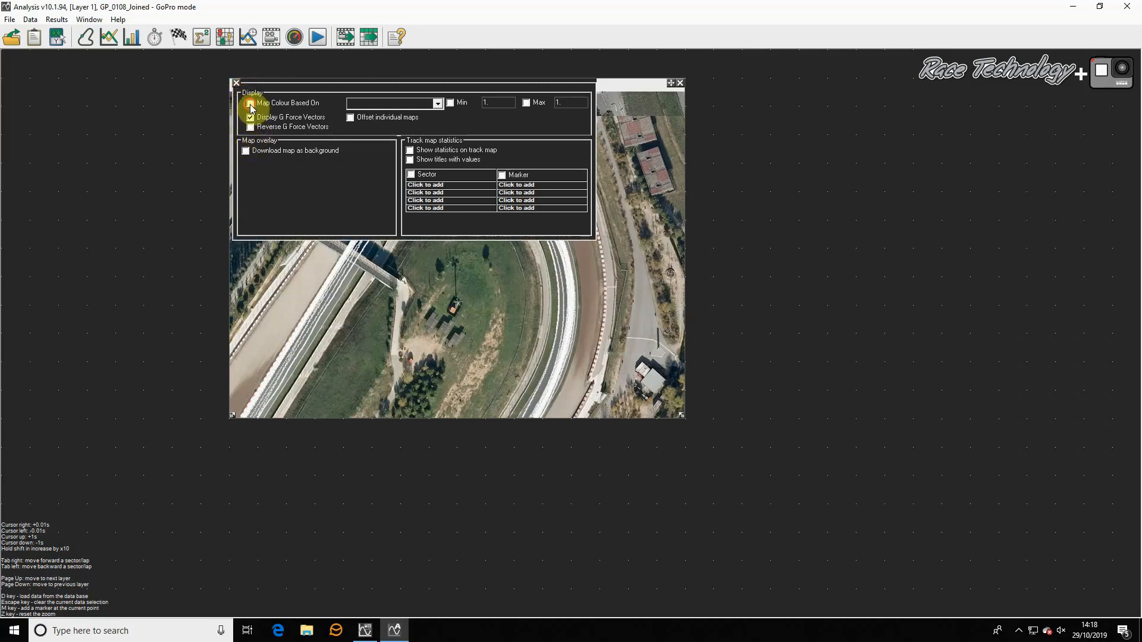
left_click(390, 104)
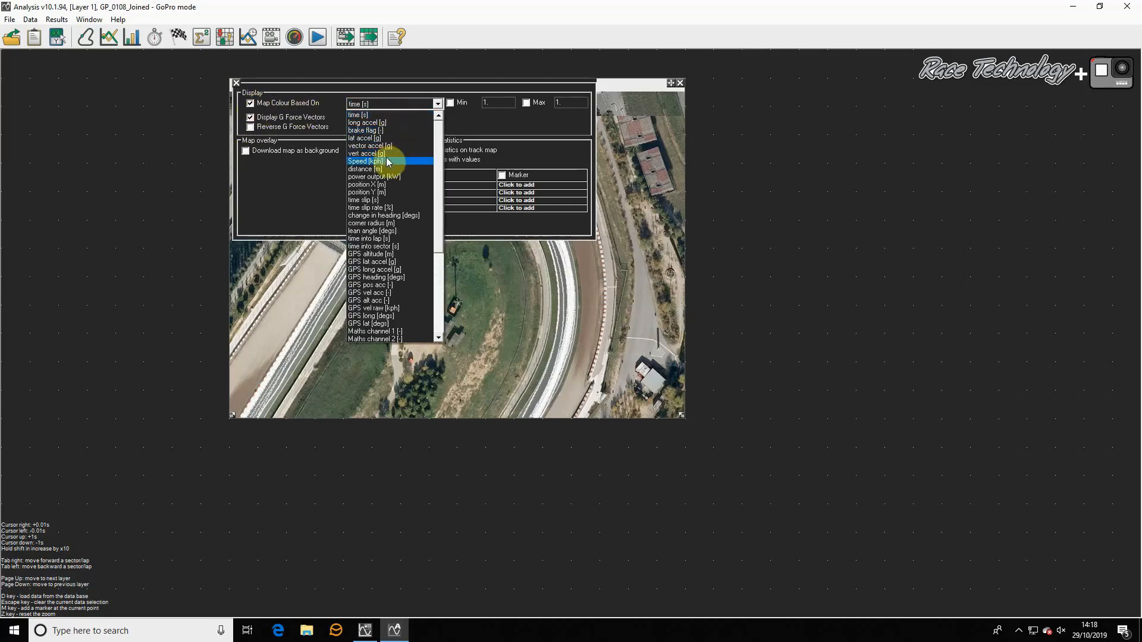
left_click(387, 162)
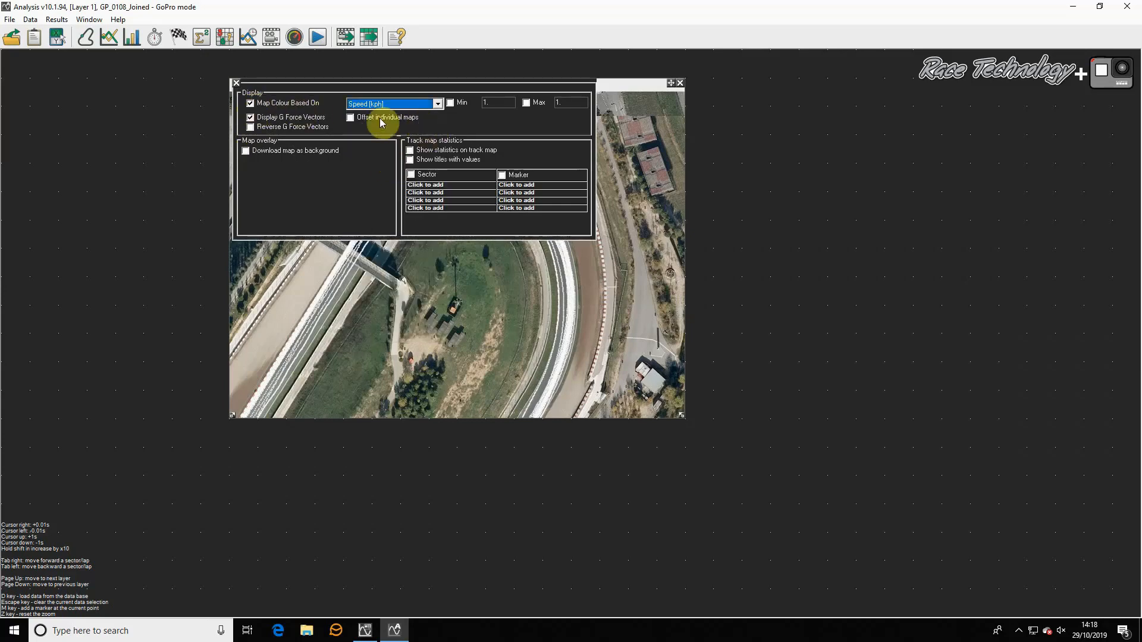
left_click(236, 84)
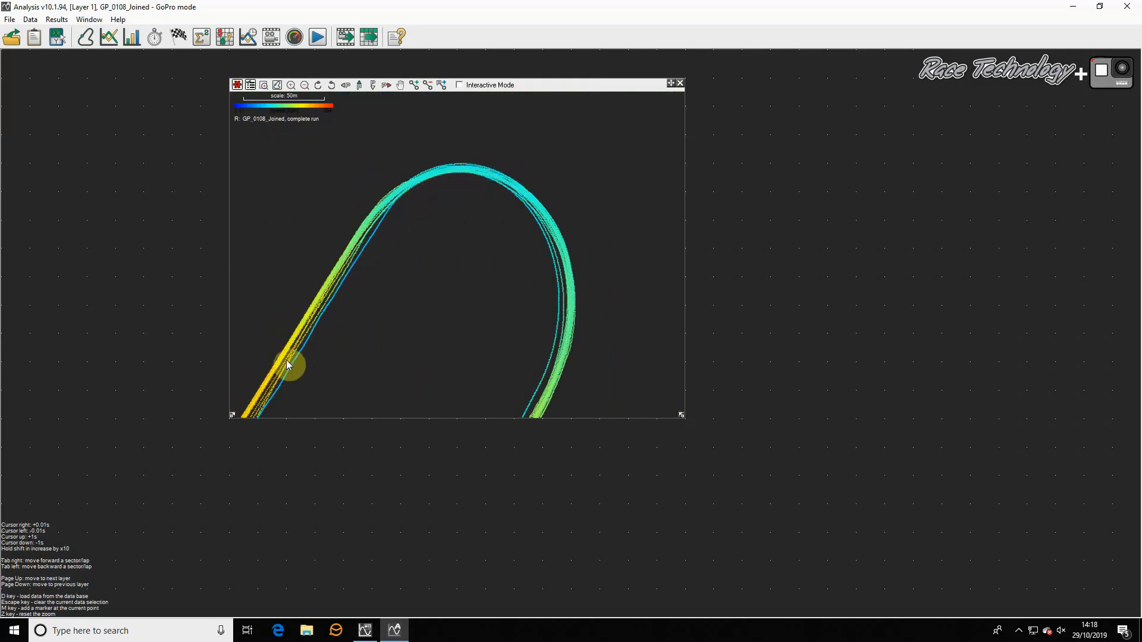
left_click(237, 85)
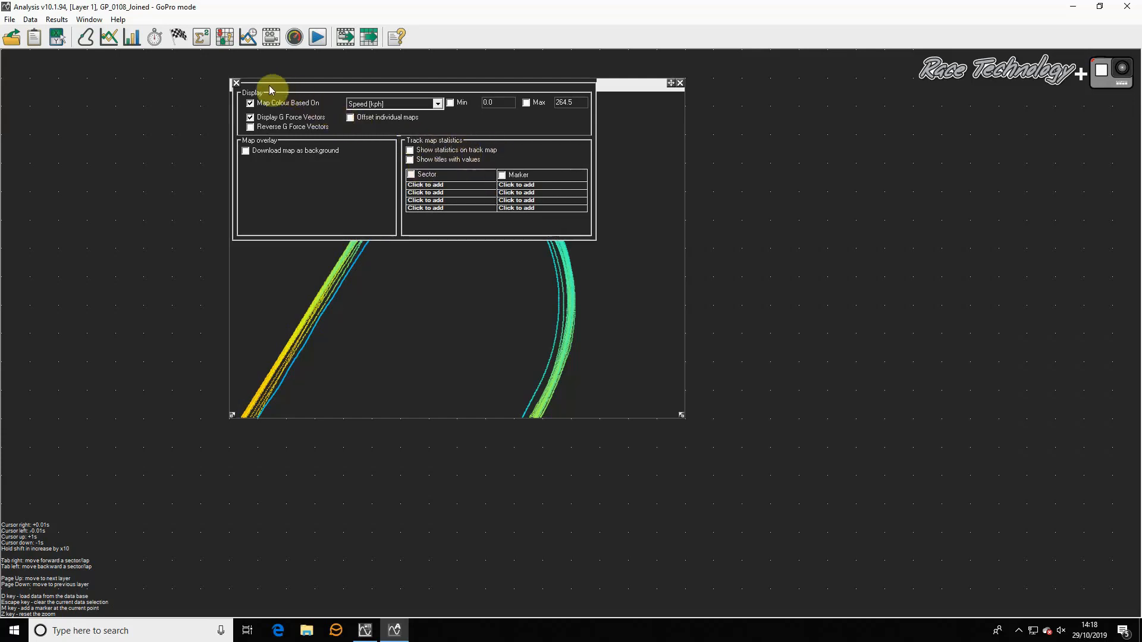
left_click(236, 84)
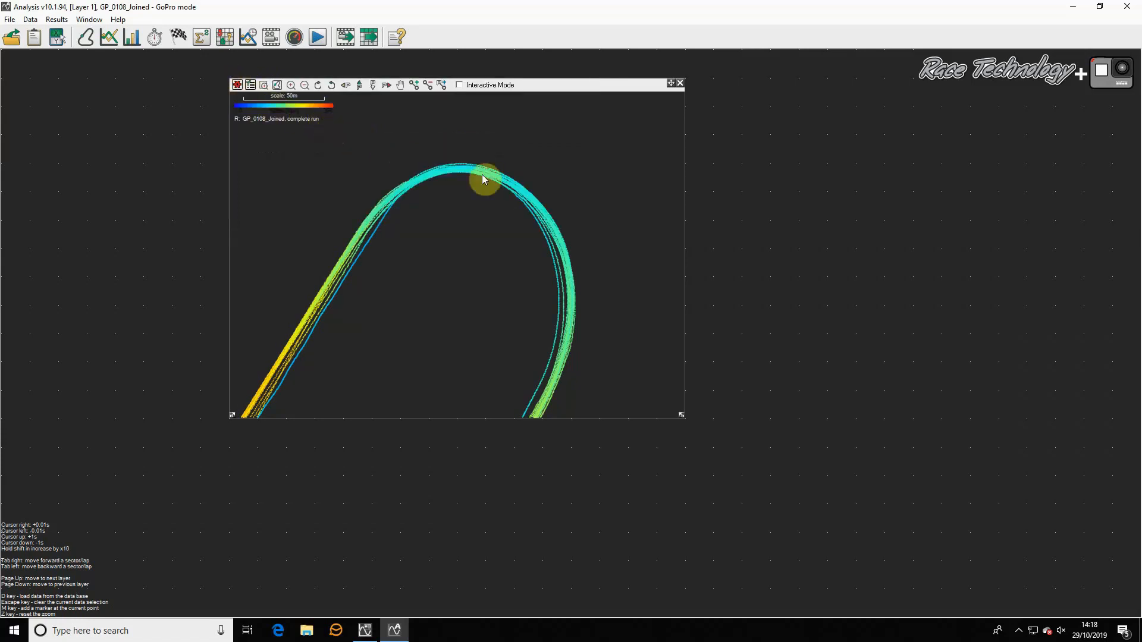
Fit the whole circuit in the map and draw lap marker Marker 1 across the main straight, declining automatic sectors.
left_click(275, 85)
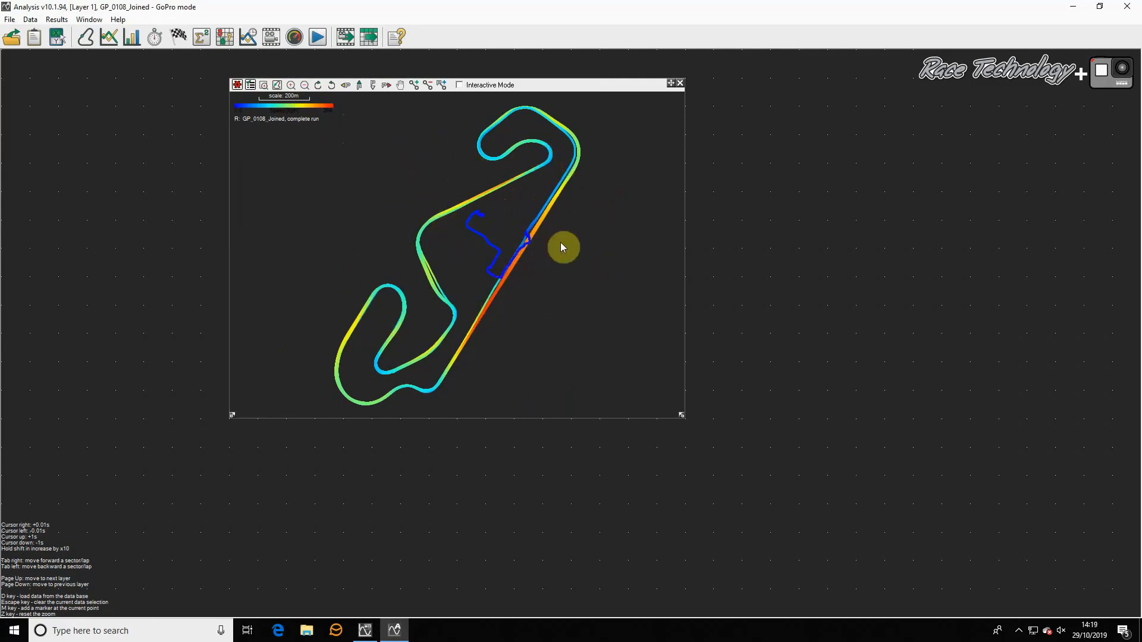
left_click(415, 88)
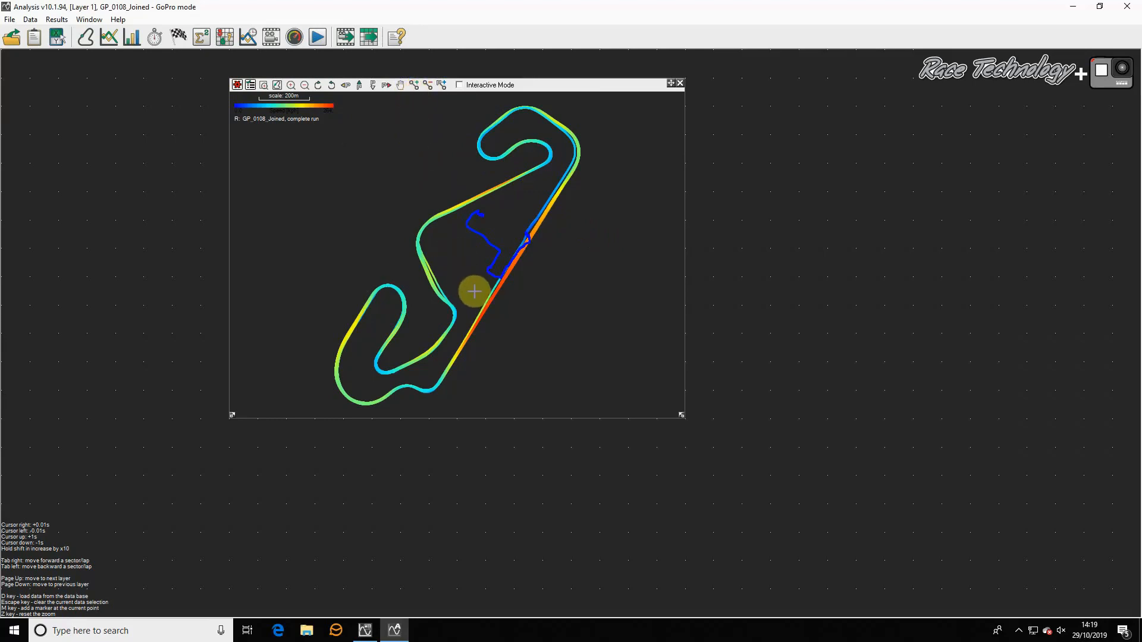
left_click_drag(471, 292, 511, 318)
left_click(581, 360)
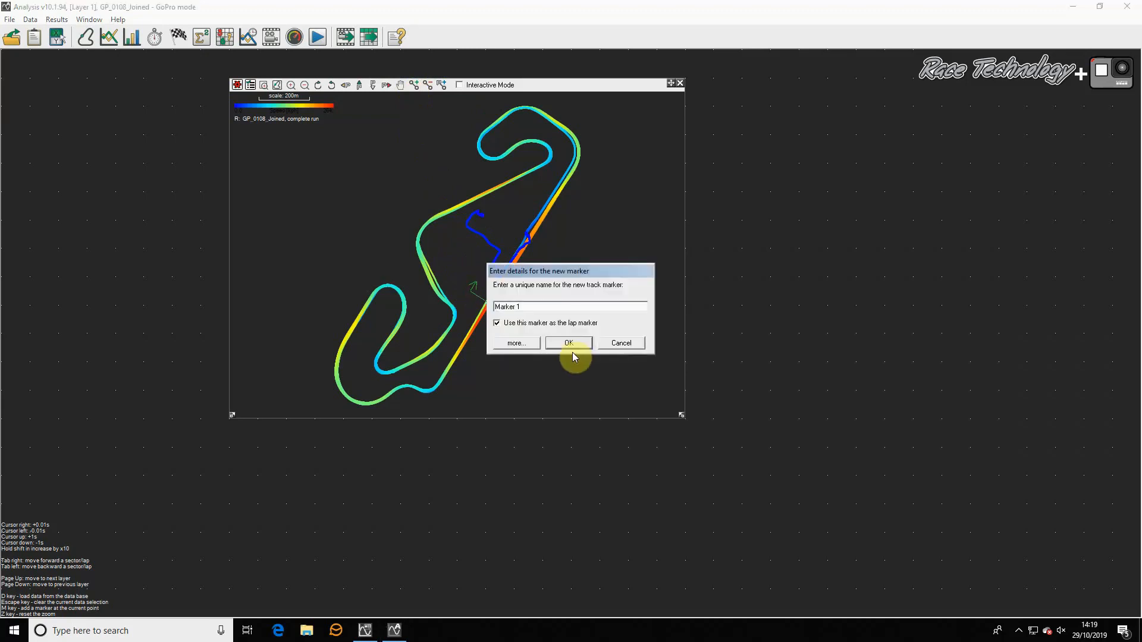
left_click(568, 345)
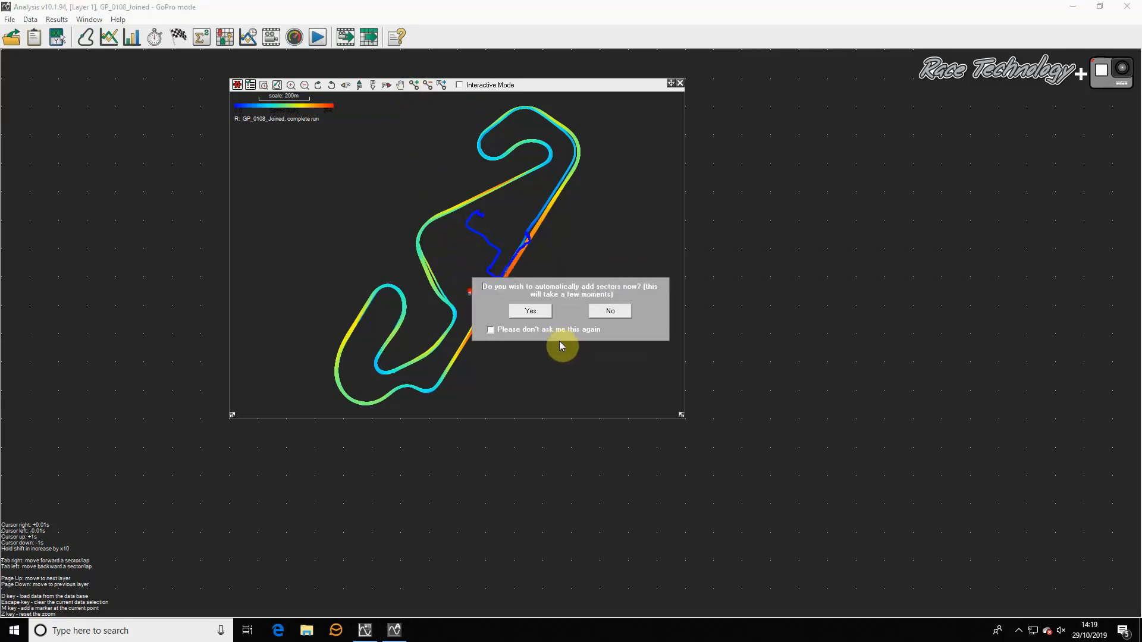
left_click(610, 310)
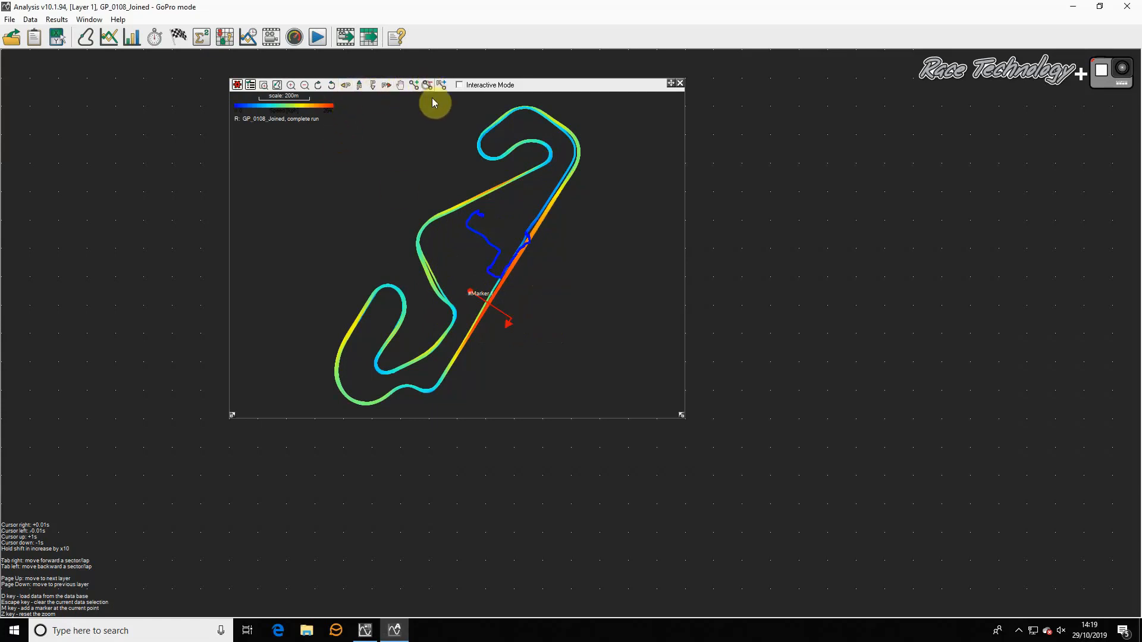
Delete the manually drawn Marker 1 and have a lap marker with sectors added automatically.
left_click(470, 292)
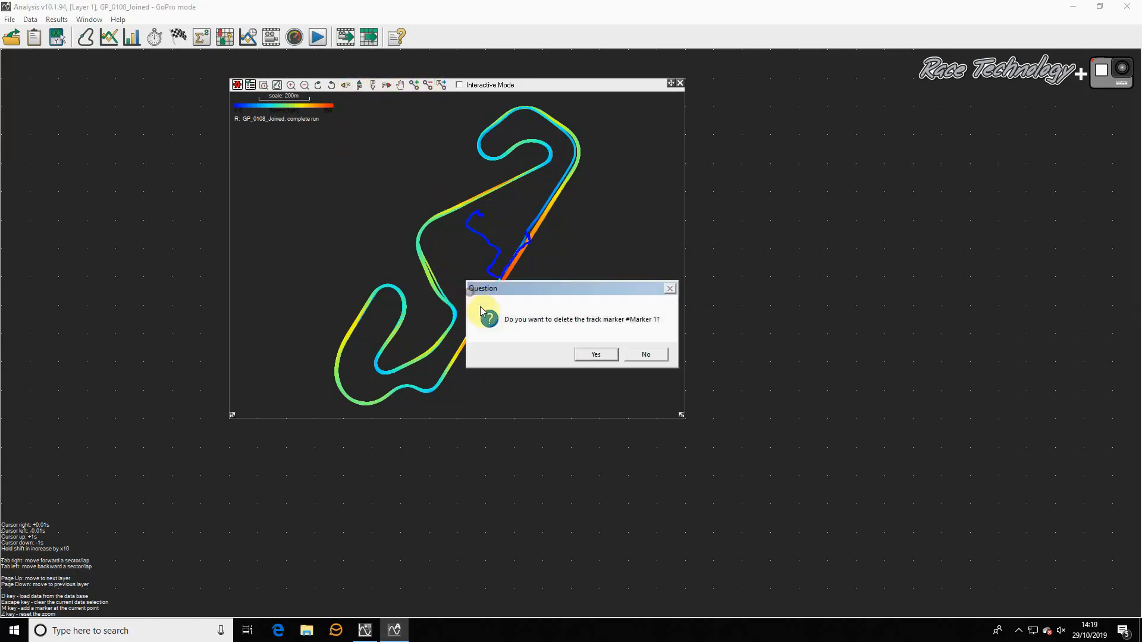
left_click(596, 354)
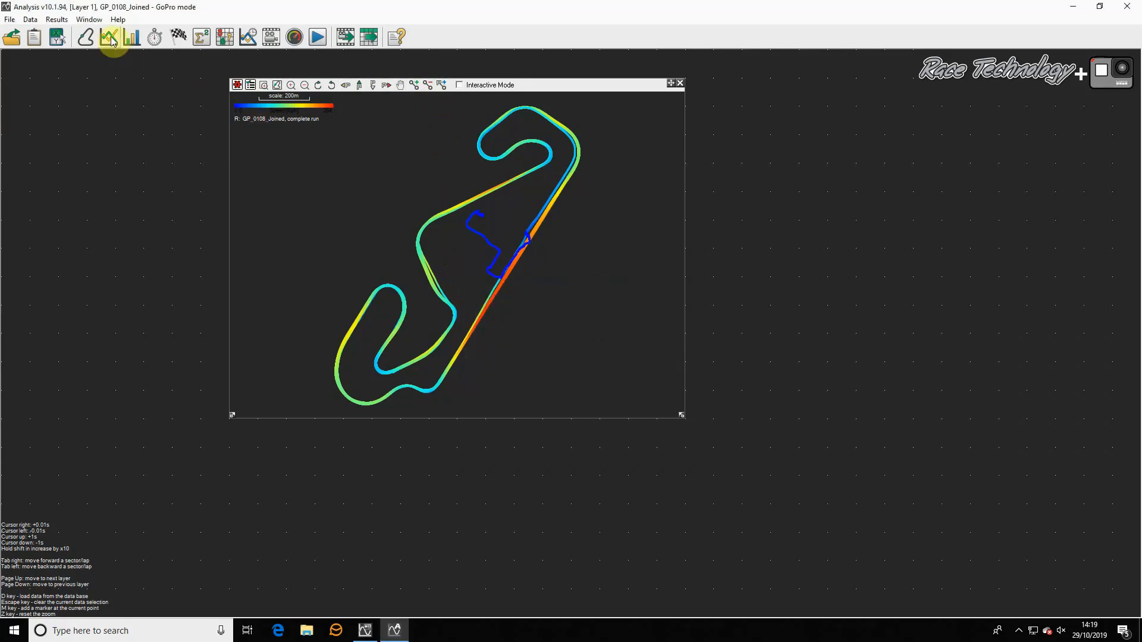
left_click(57, 20)
mouse_move(30, 20)
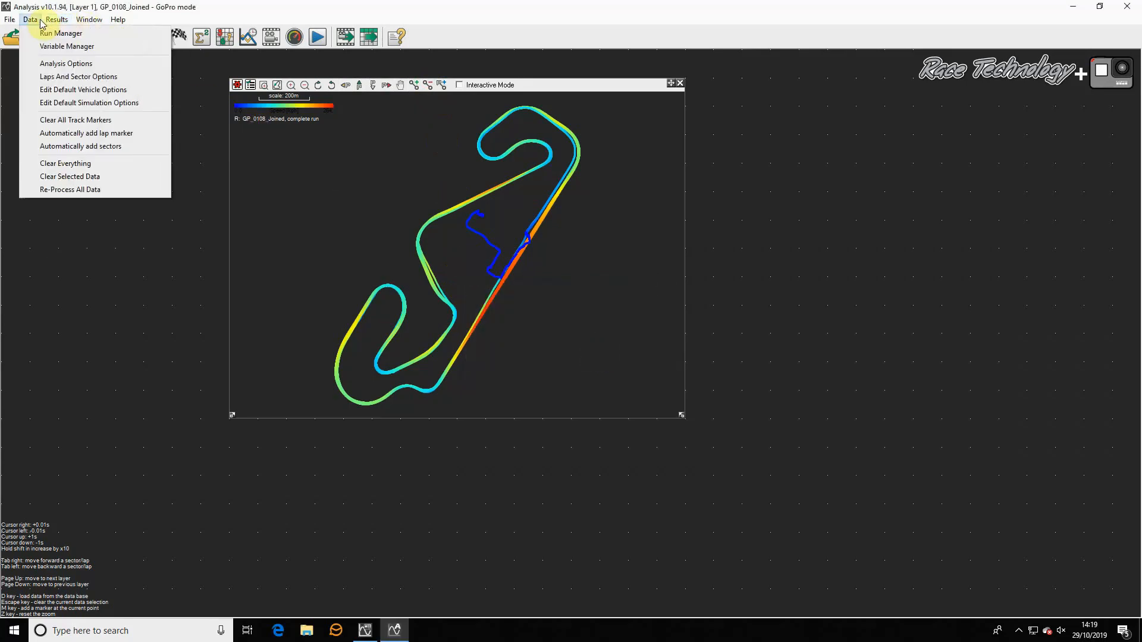
left_click(66, 136)
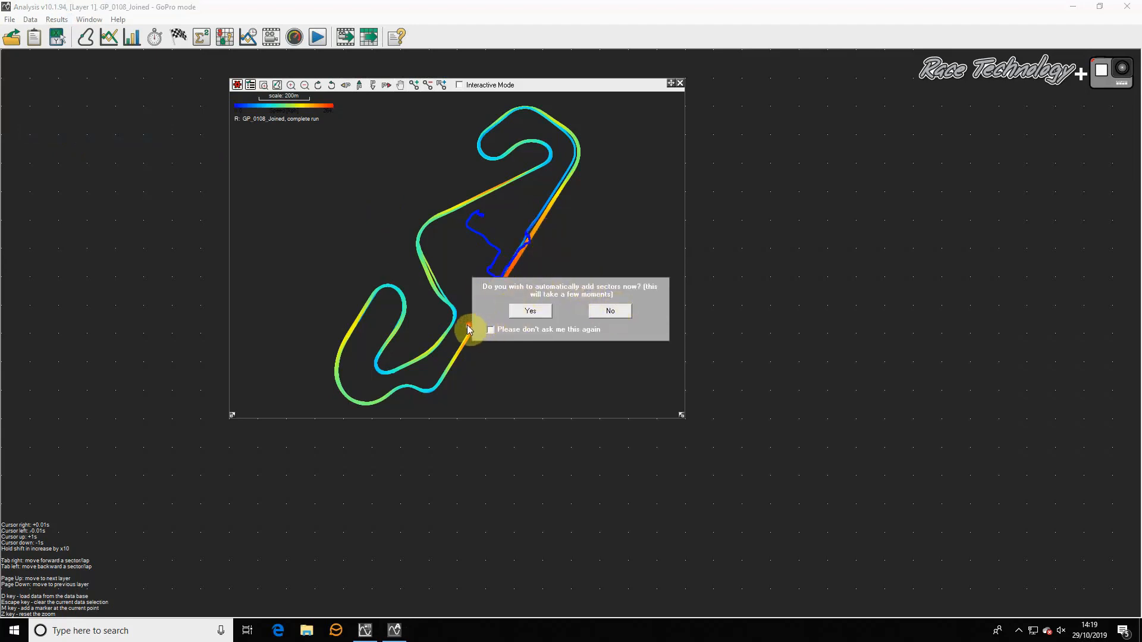
left_click(540, 312)
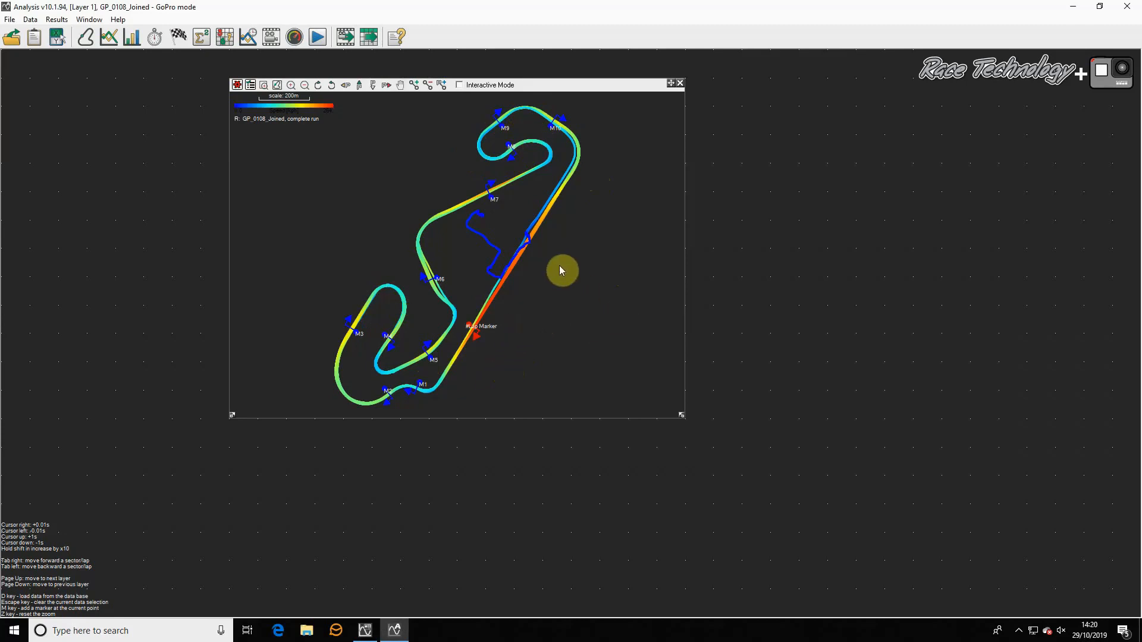
Move the track map toward the workspace's left edge and reshape its window to be narrower and slightly taller.
left_click_drag(665, 89, 467, 88)
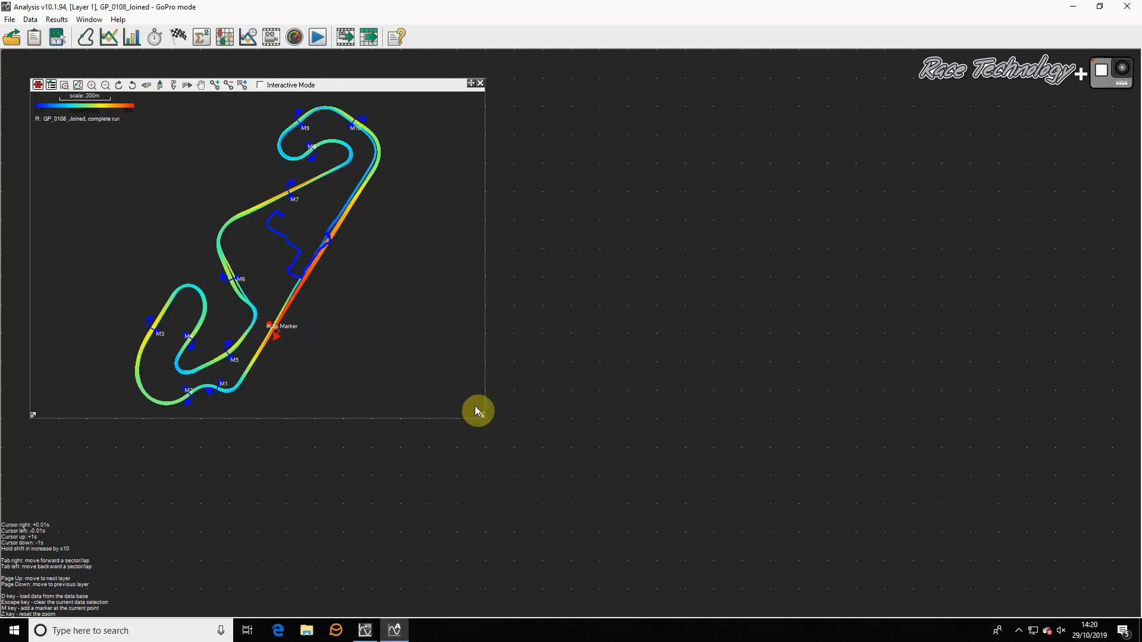
left_click_drag(481, 413, 299, 456)
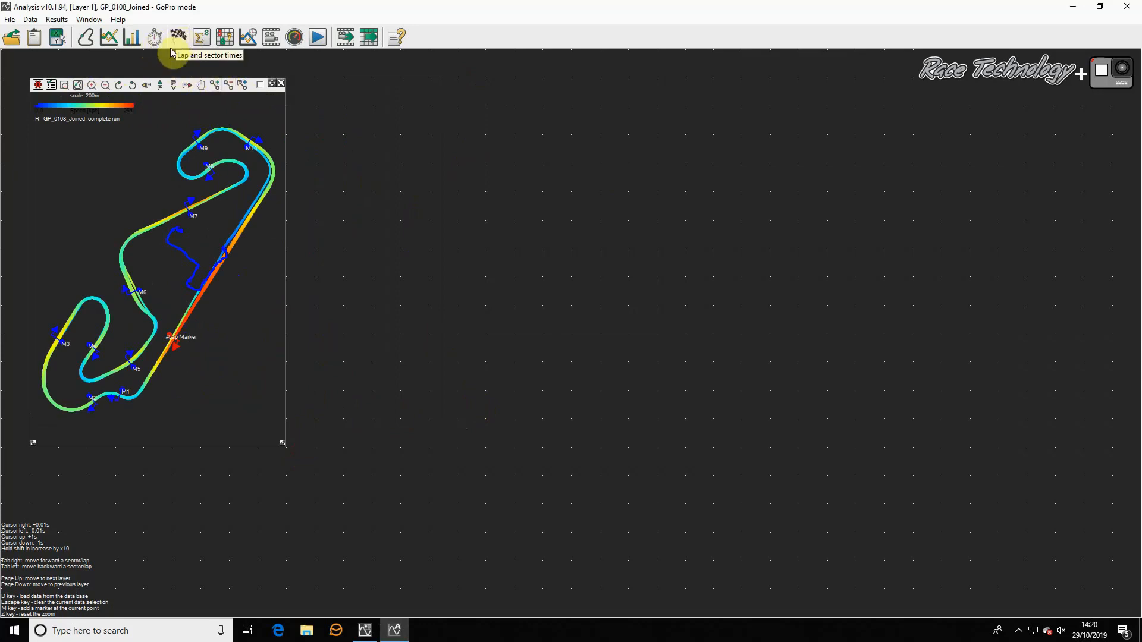
Clear all track markers from the circuit.
left_click(29, 20)
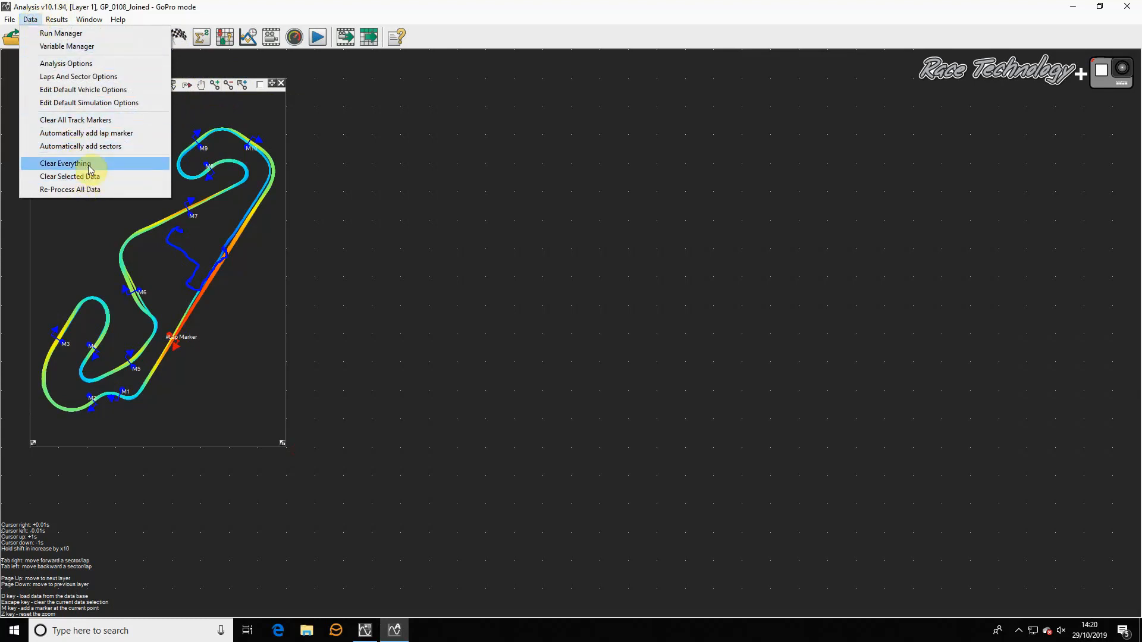
left_click(87, 119)
left_click(600, 352)
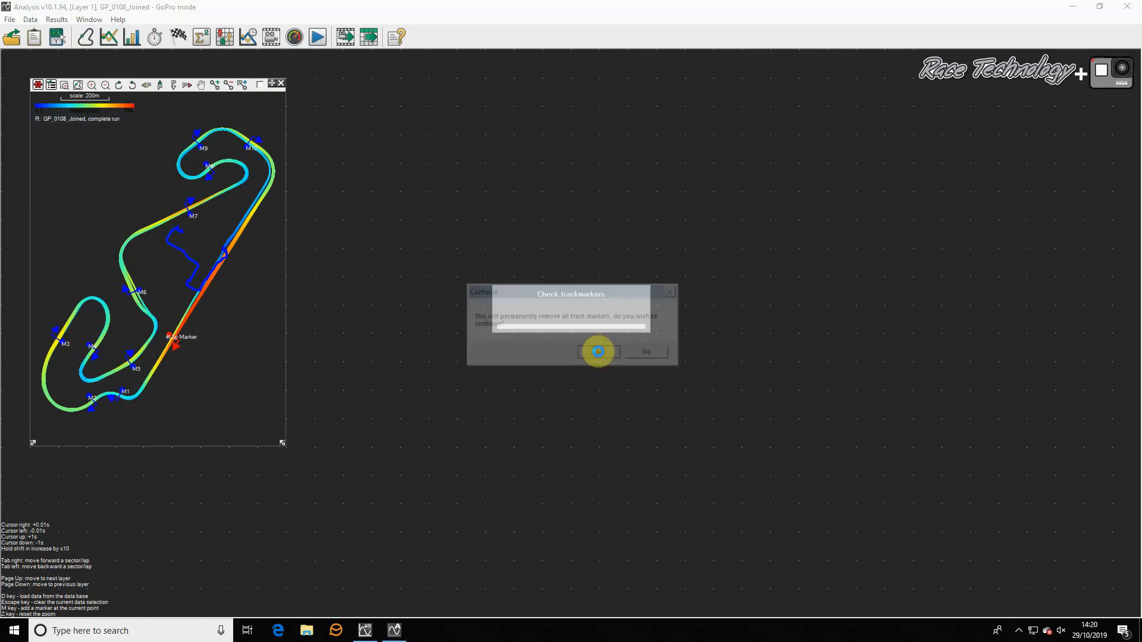
Add a lap and sector times table and place it directly beside the track map.
left_click(178, 40)
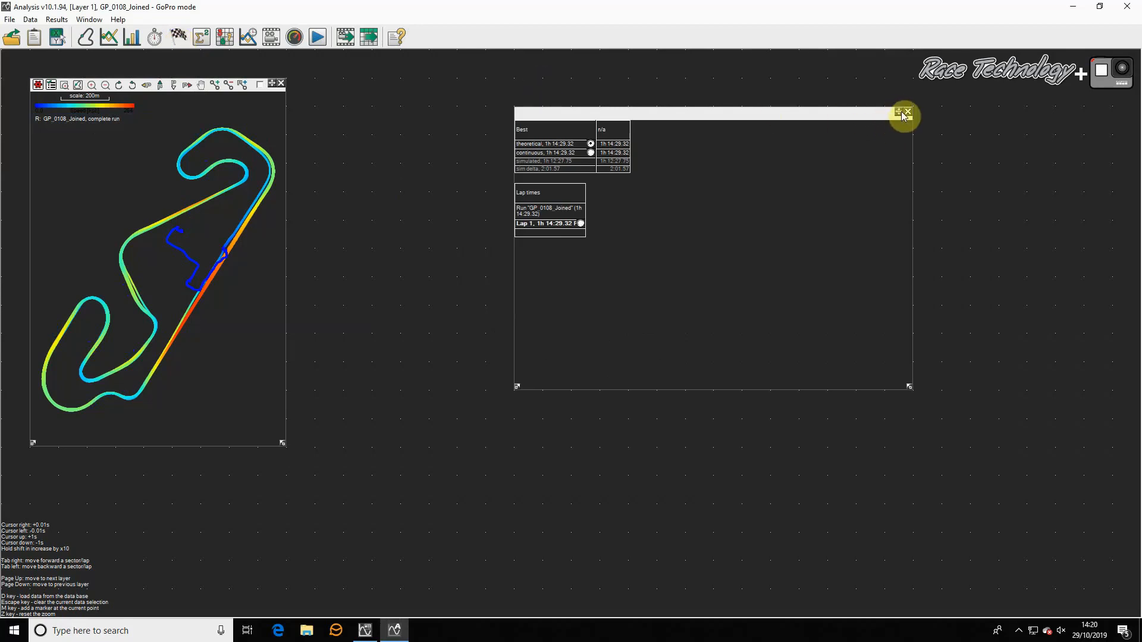
left_click_drag(896, 111, 666, 86)
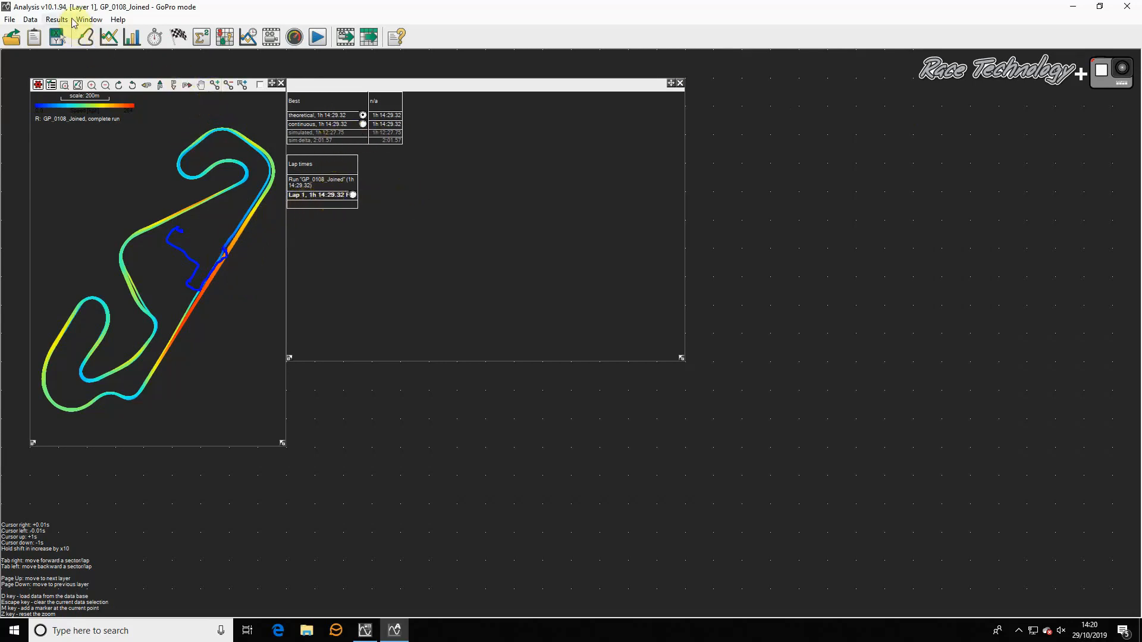
Draw a lap marker across the main straight with its direction reversed, and automatically add the sectors.
left_click(214, 85)
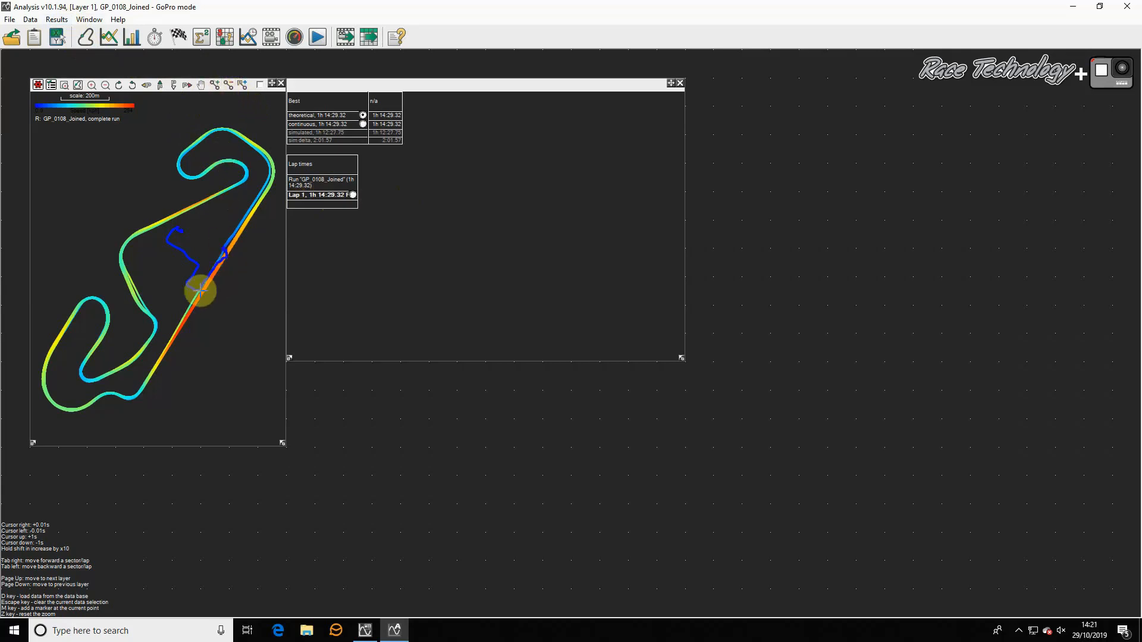
left_click_drag(176, 306, 202, 318)
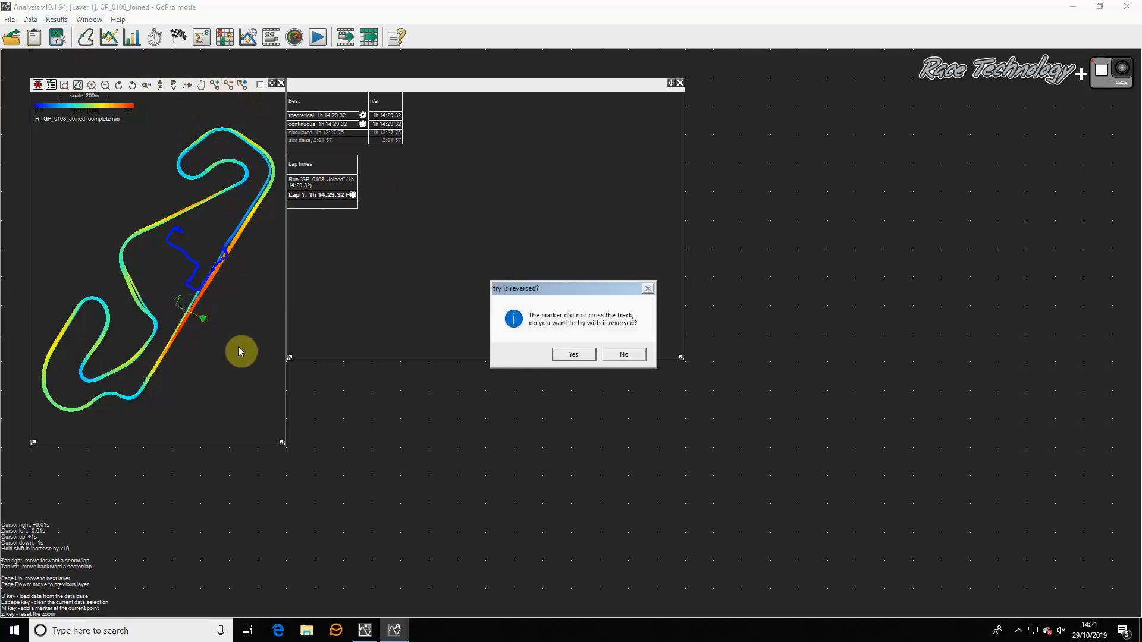
left_click(565, 353)
left_click(561, 342)
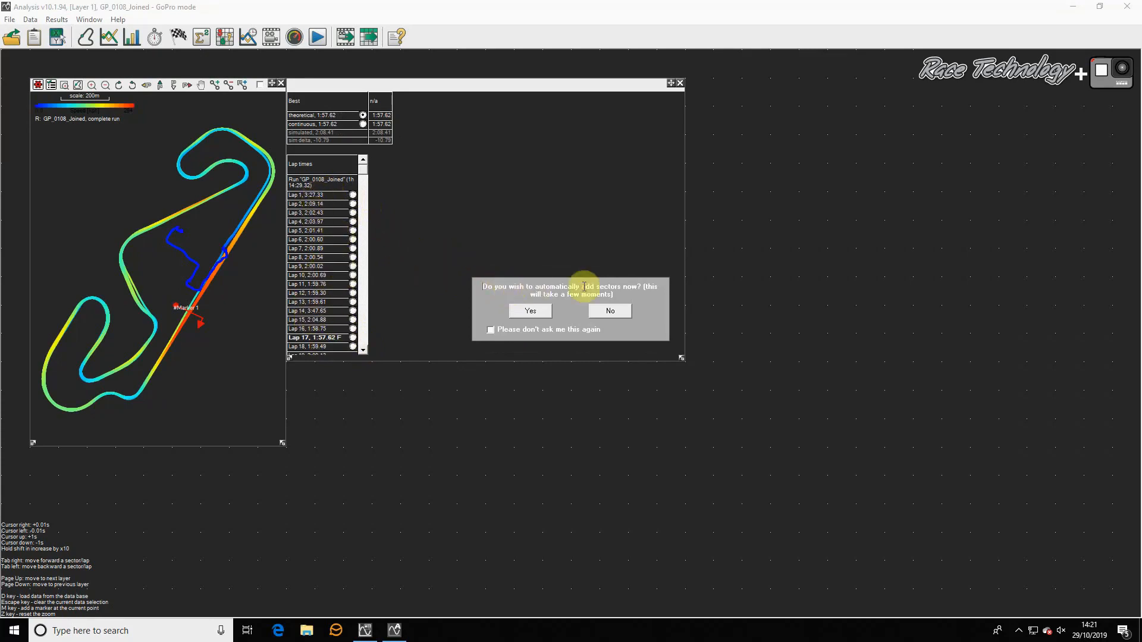
left_click(538, 312)
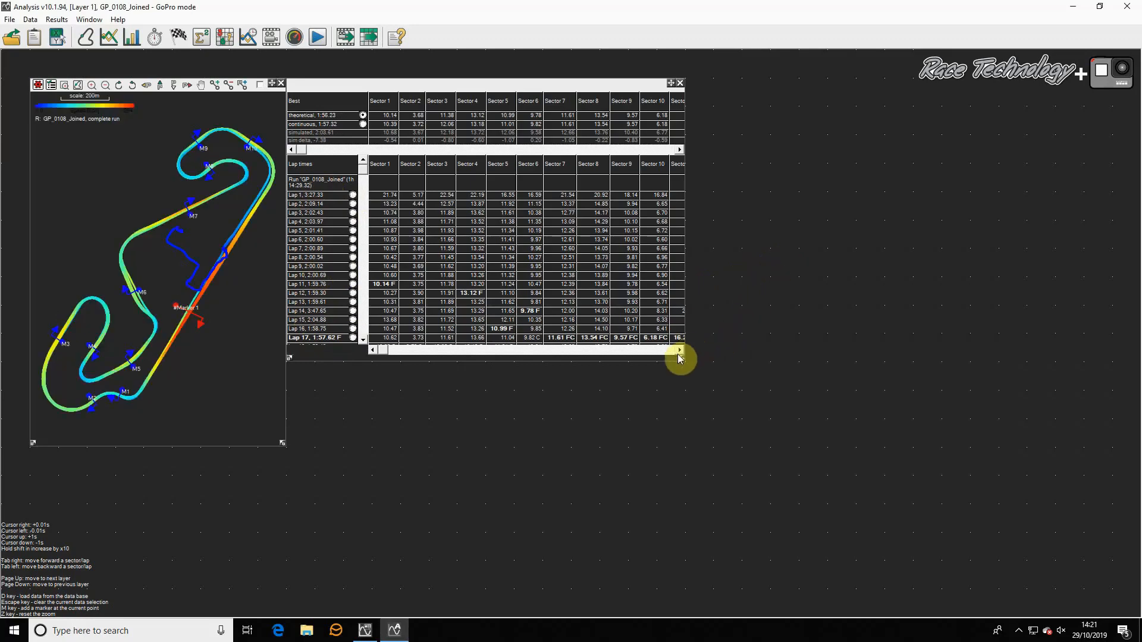
Enlarge the times table to show all laps and sectors, then select Lap 17's Sector 6 followed by Lap 18's Sector 5.
left_click_drag(680, 356, 880, 415)
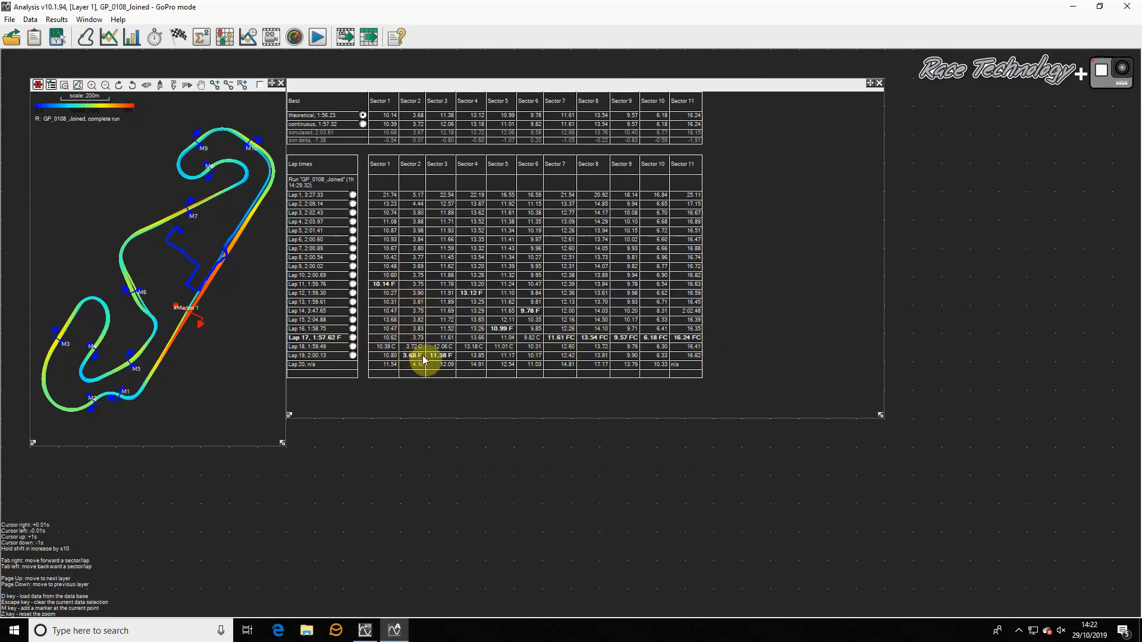
left_click(529, 339)
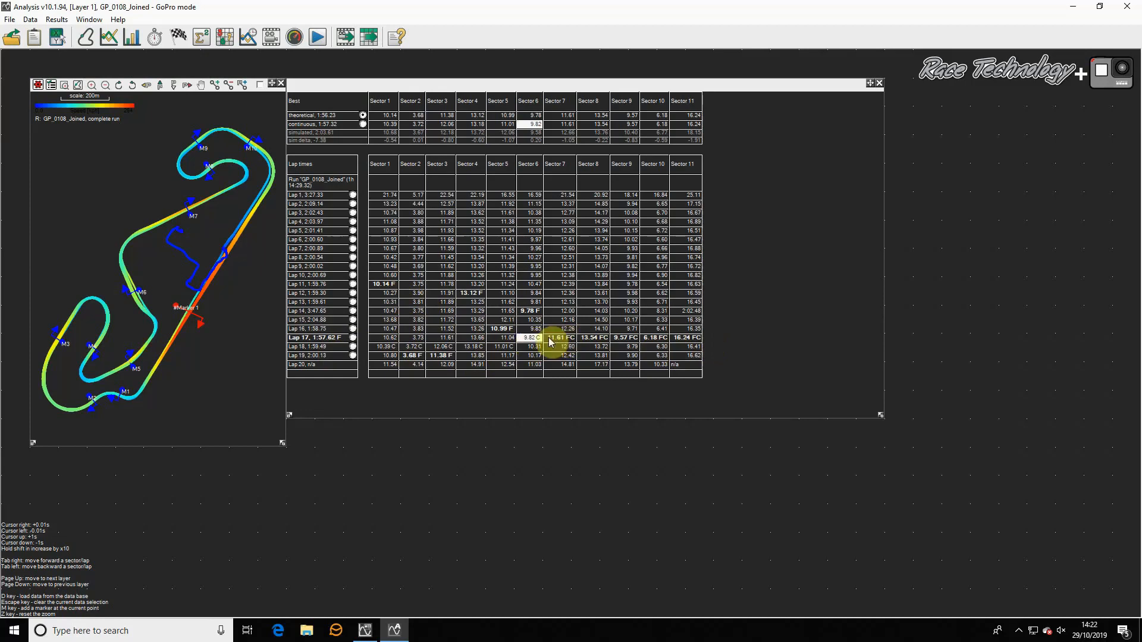
left_click(504, 348)
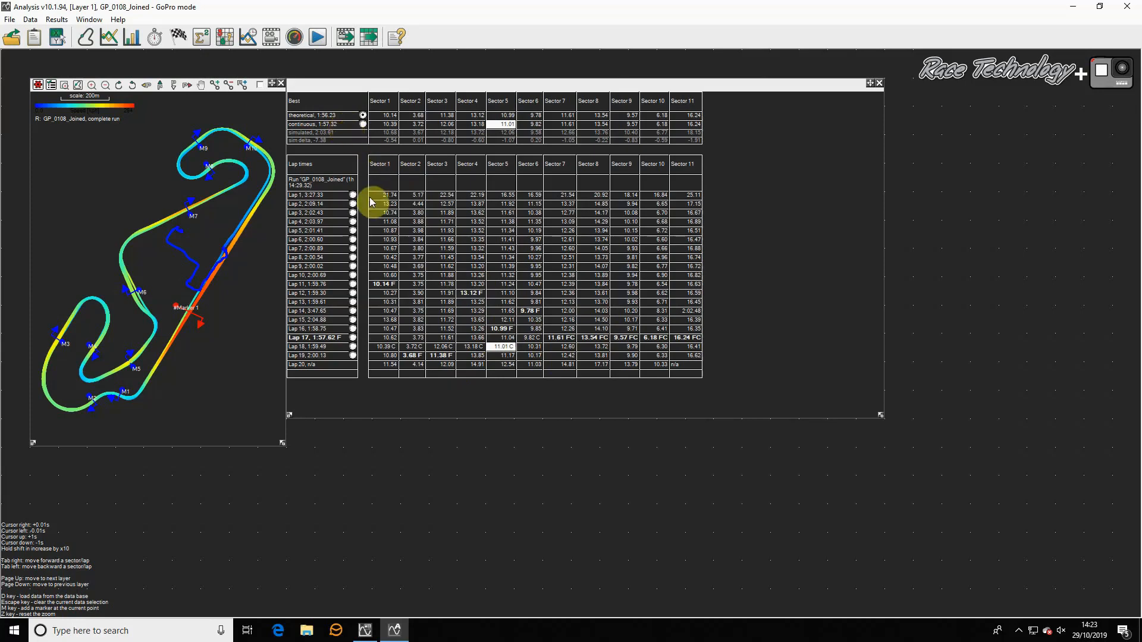
Shrink the times table to fit its contents and move it and the track map side by side into the workspace's upper-left corner.
left_click_drag(880, 414, 742, 410)
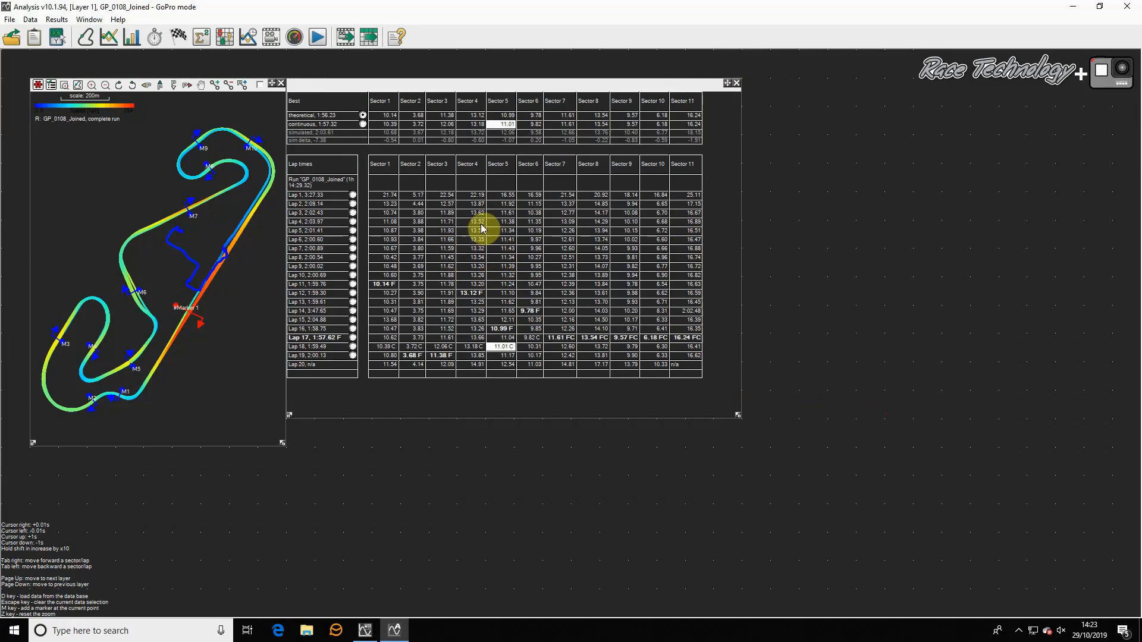
left_click_drag(737, 415, 718, 398)
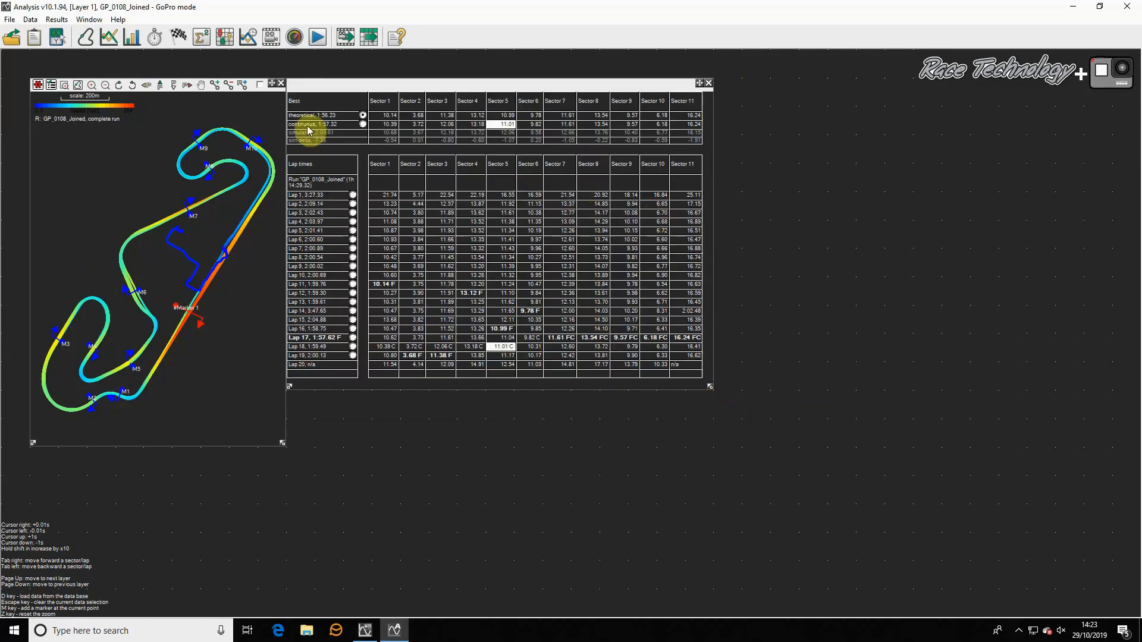
left_click_drag(273, 85, 242, 56)
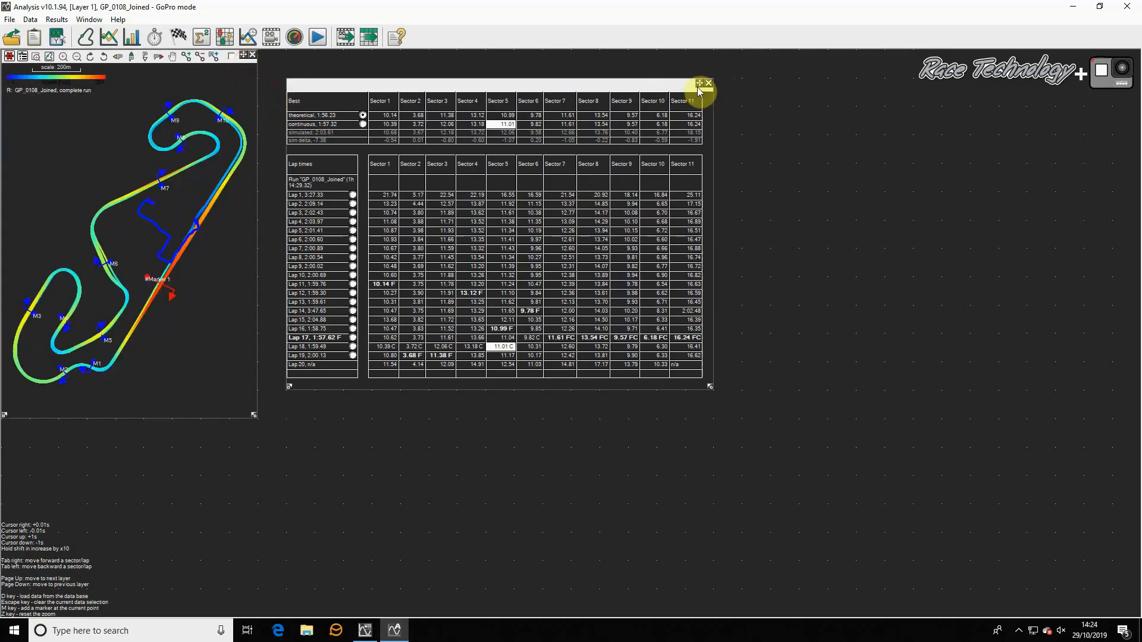
left_click_drag(700, 84, 671, 56)
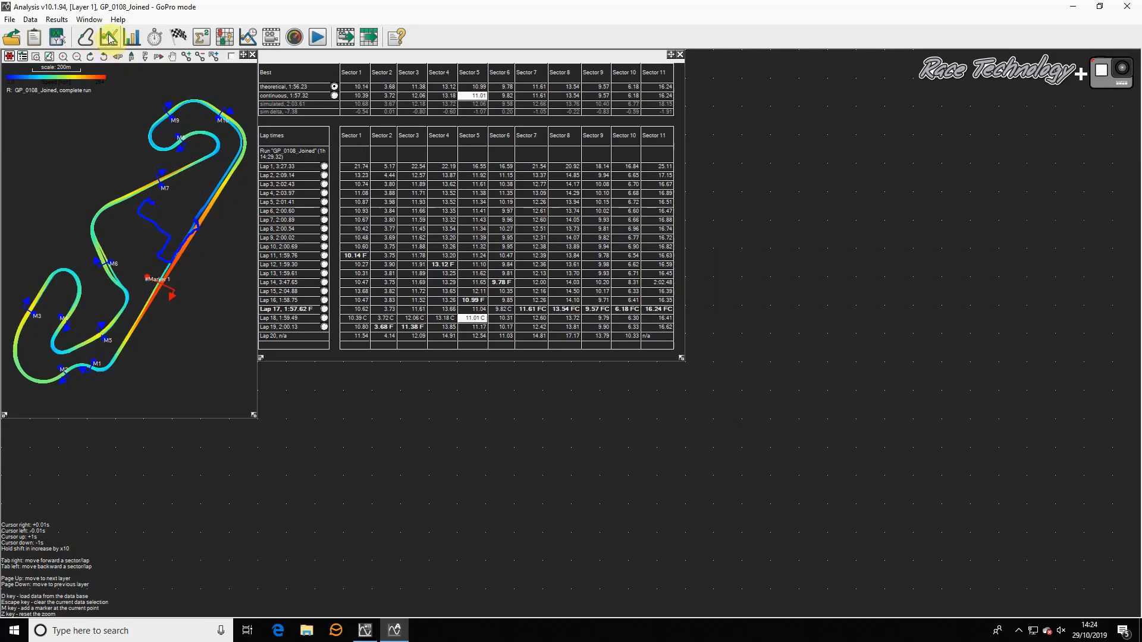
Add a graph of the selected sector's long accel and Speed, and fit it into the free space beside the times table.
left_click(249, 38)
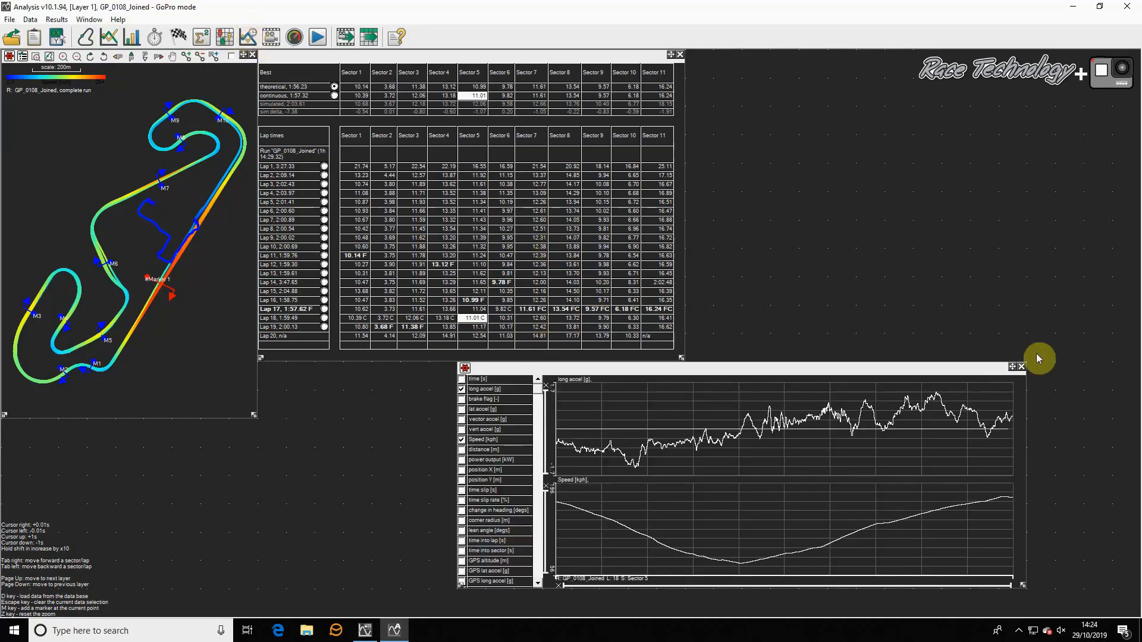
left_click_drag(1013, 369, 1129, 55)
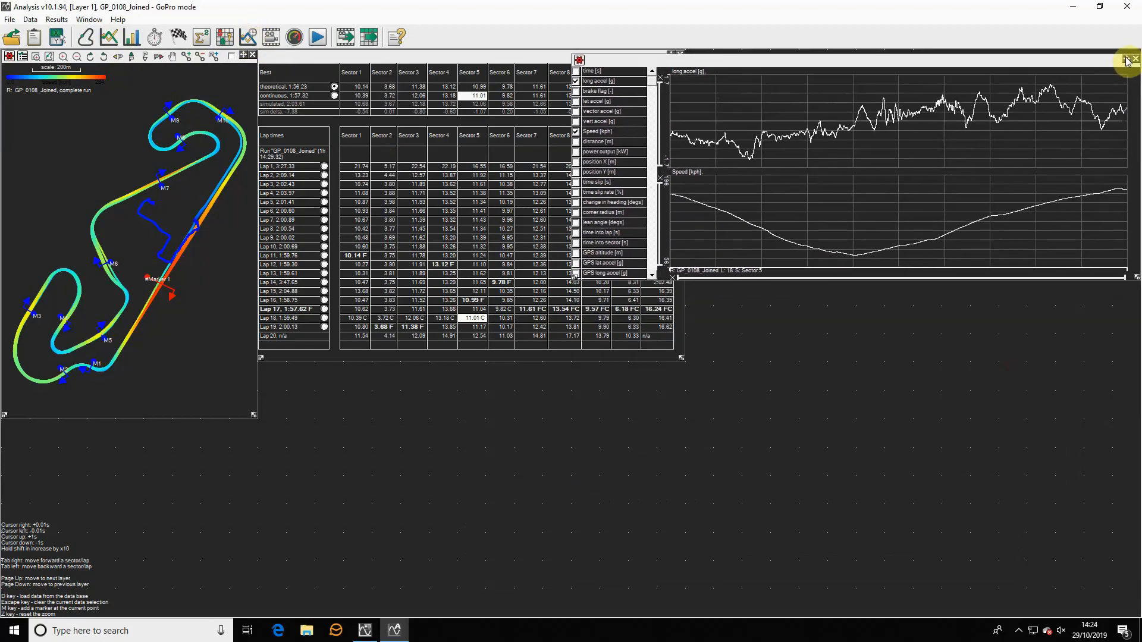
left_click_drag(578, 270, 696, 359)
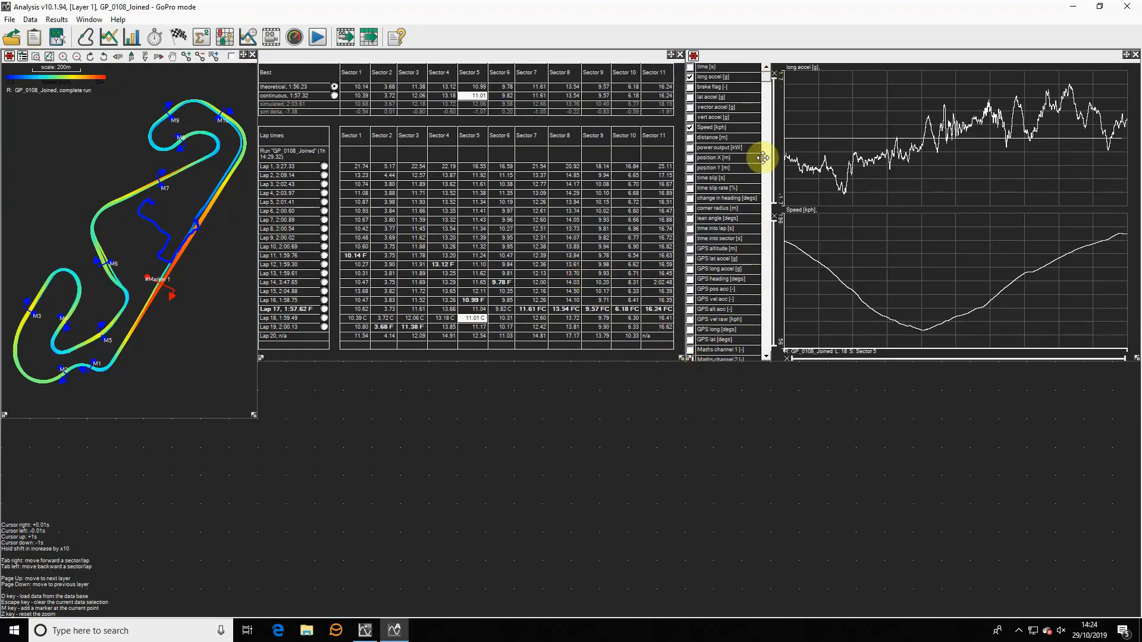
Browse the graph's variables, add lat accel [g], try lean angle [degs], and replace it with corner radius [m].
left_click(768, 335)
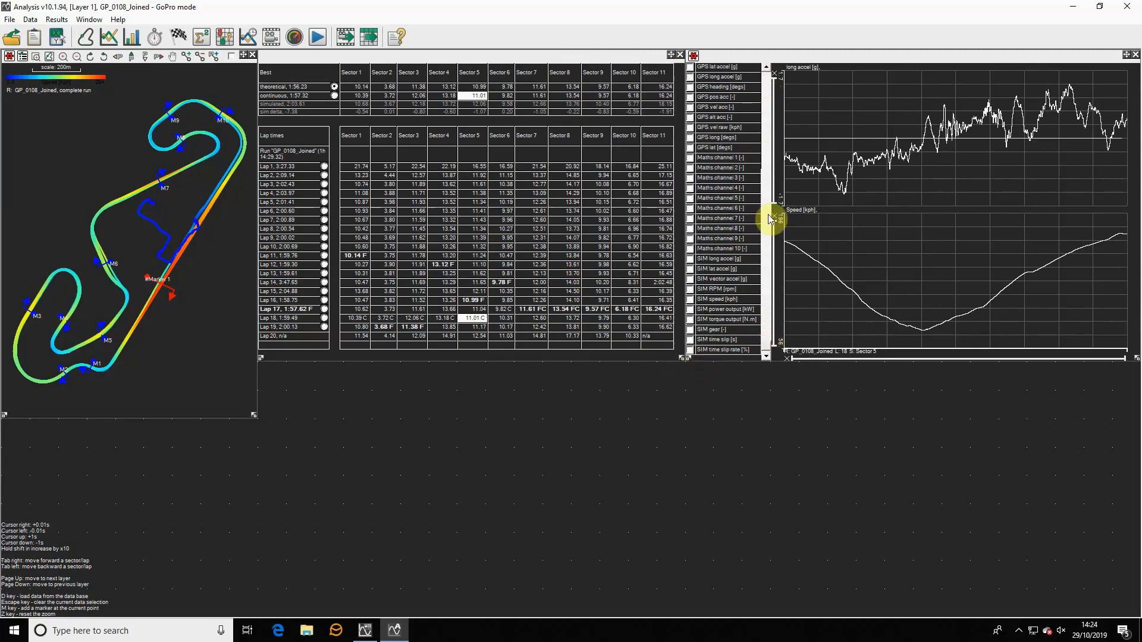
left_click(768, 88)
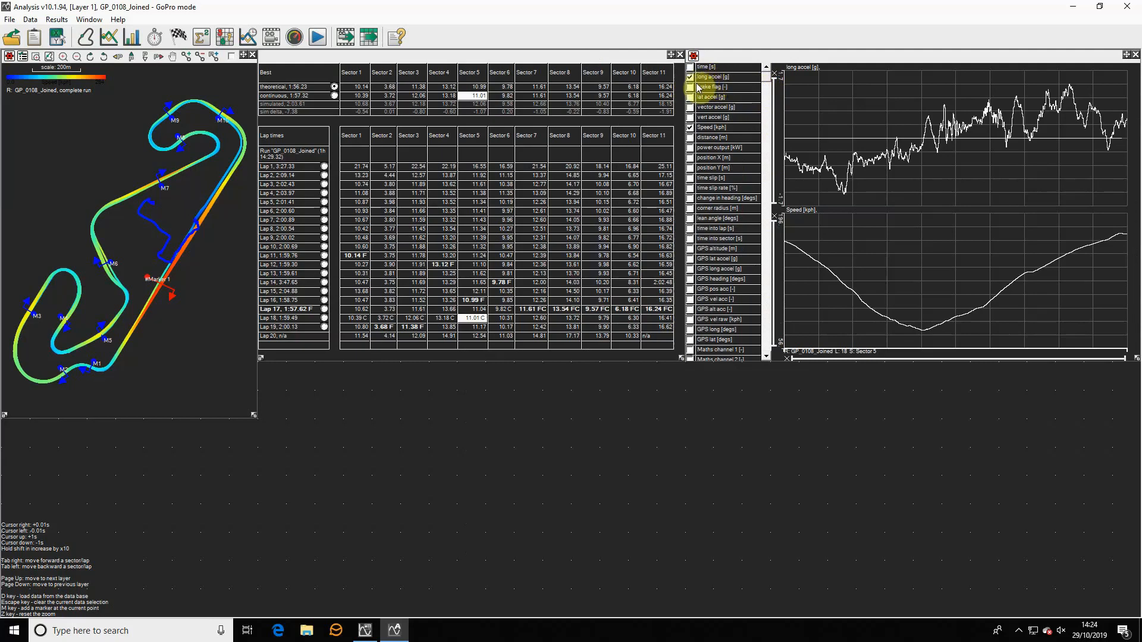
left_click(690, 97)
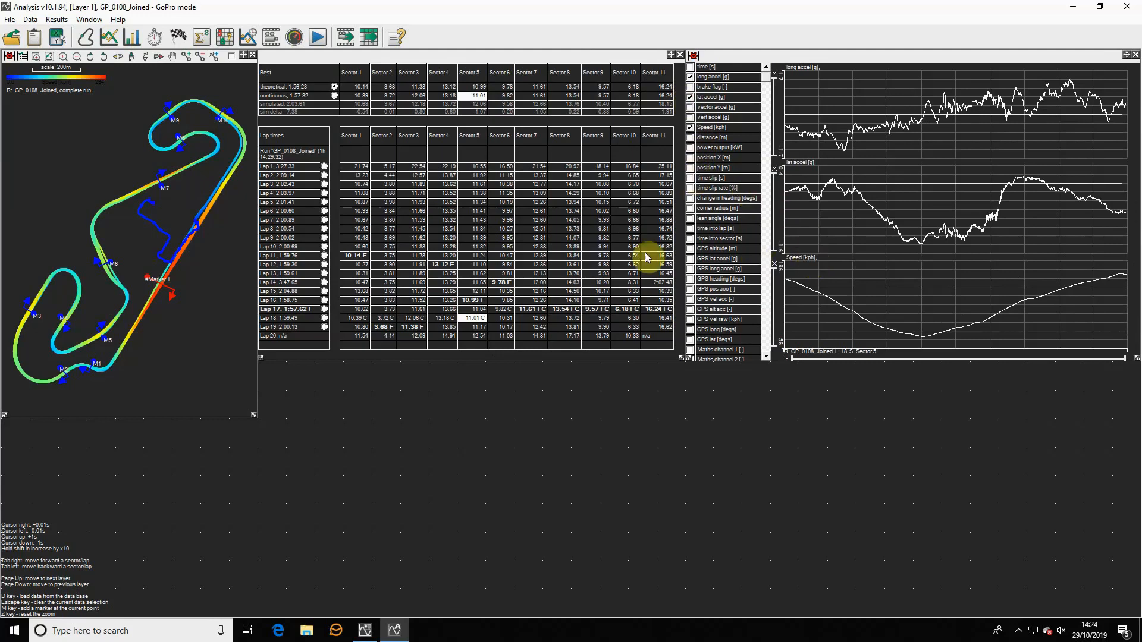
left_click(690, 219)
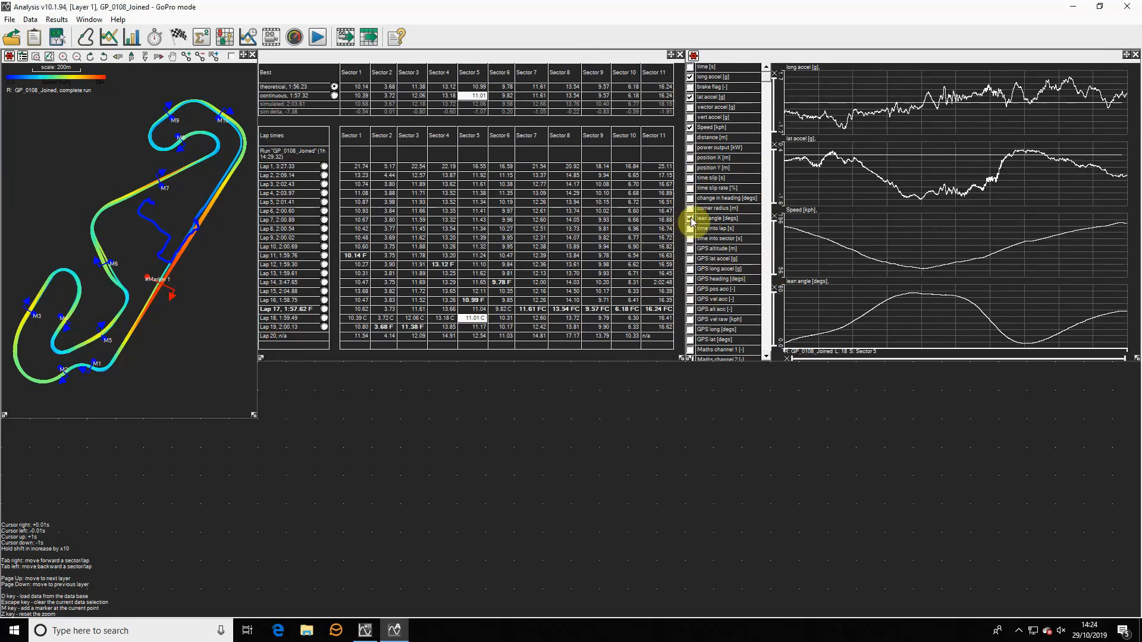
left_click(690, 218)
left_click(691, 210)
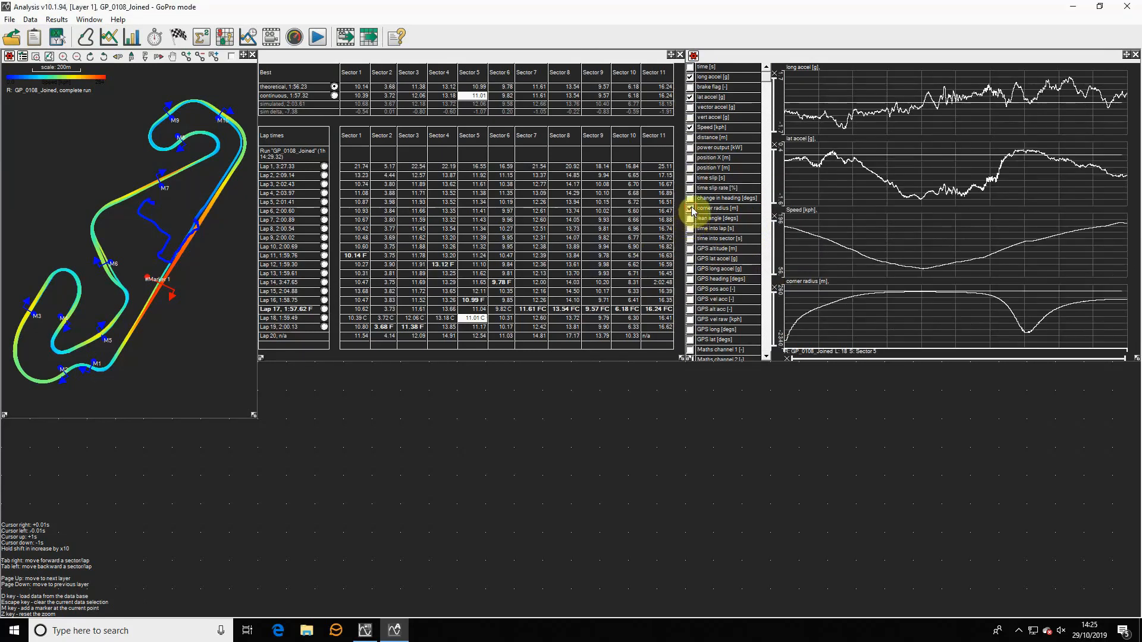
Remove corner radius [m] from the graph, then overlay Laps 17 and 16 and trace along their Speed curves.
left_click(691, 209)
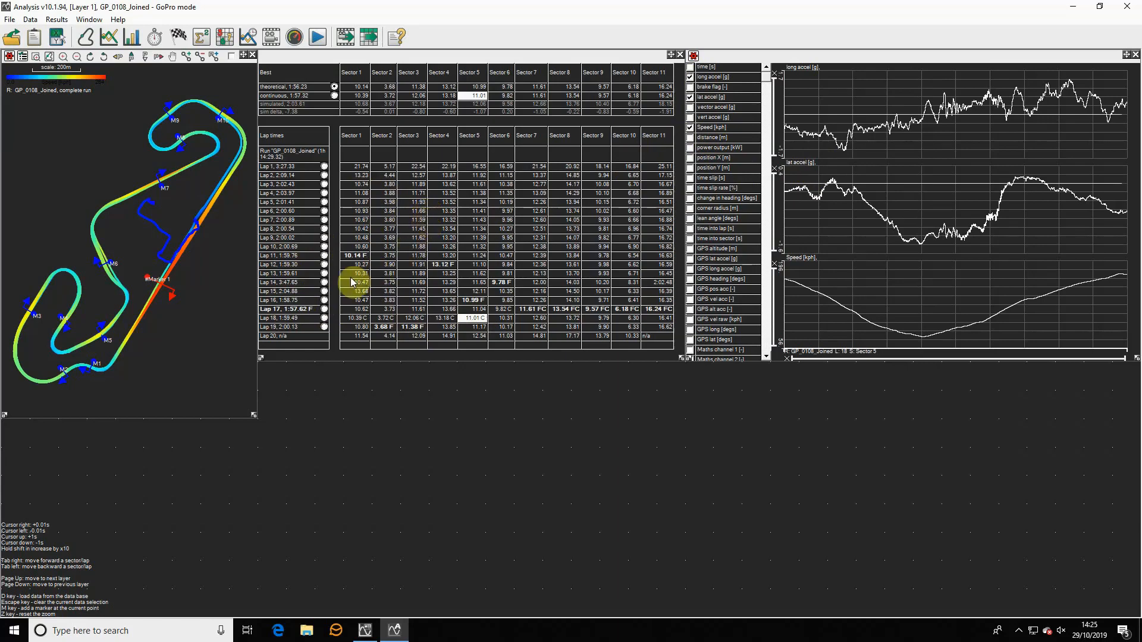
left_click(298, 310)
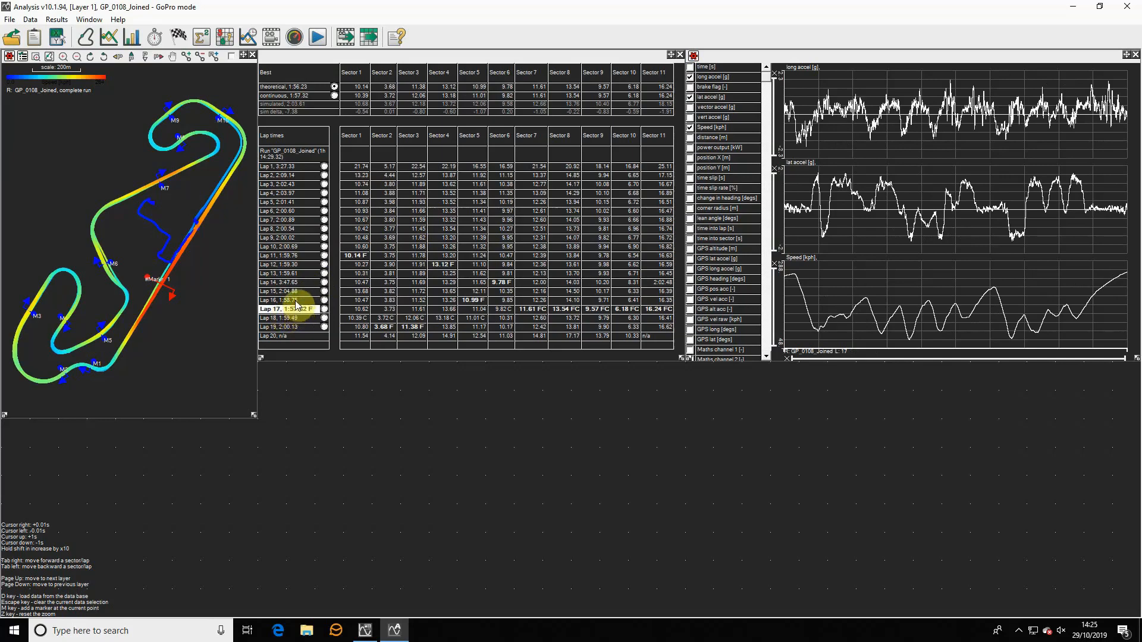
left_click(296, 300)
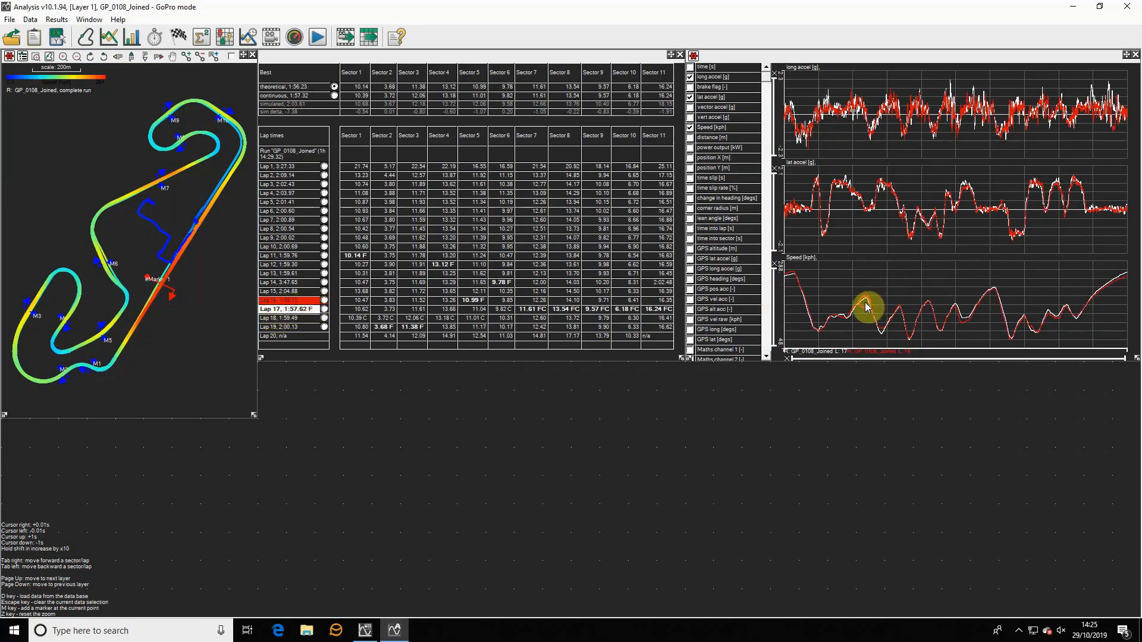
mouse_move(865, 306)
left_mouse_down()
mouse_move(986, 309)
mouse_move(969, 311)
left_mouse_up()
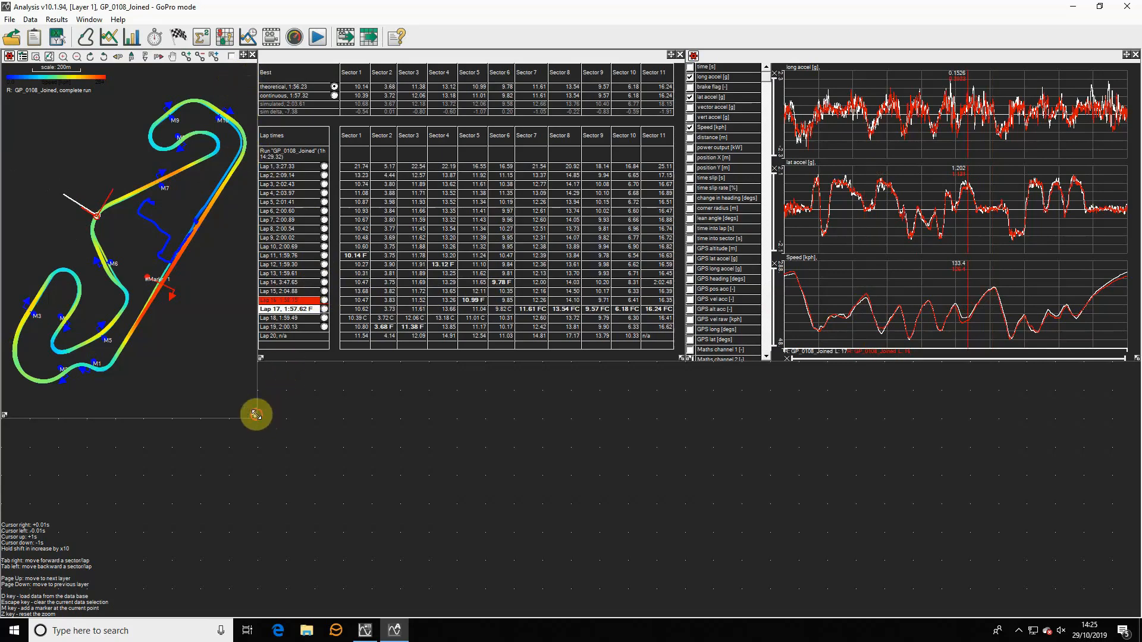
Widen the track map to reach Interactive Mode, enable it, and shrink the map back beside the times table.
left_click_drag(256, 415, 368, 415)
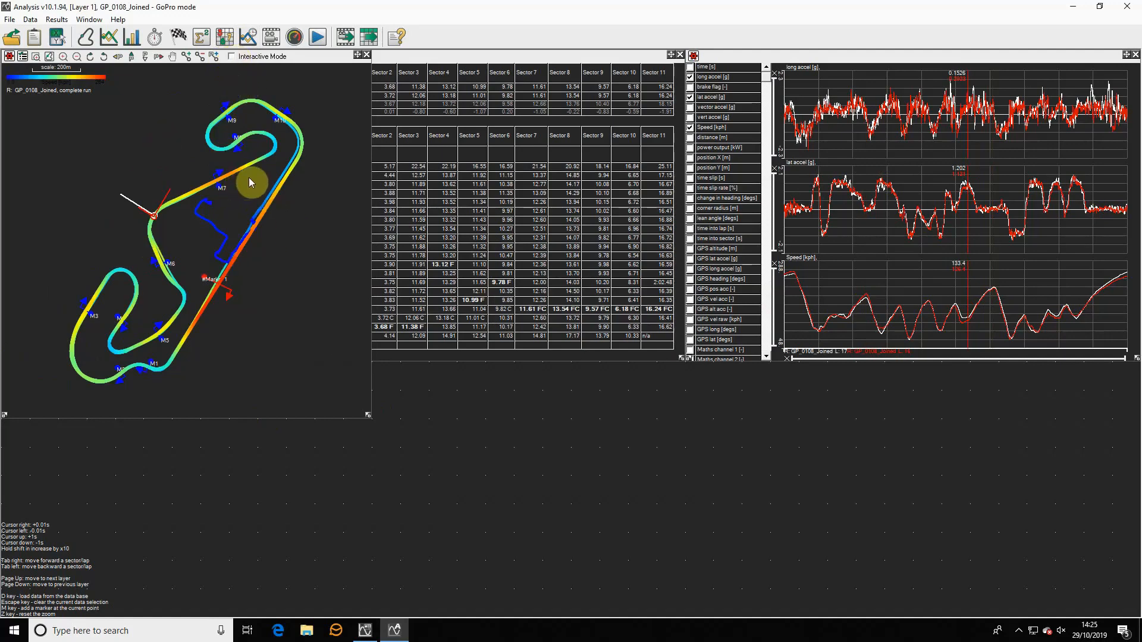
left_click(232, 57)
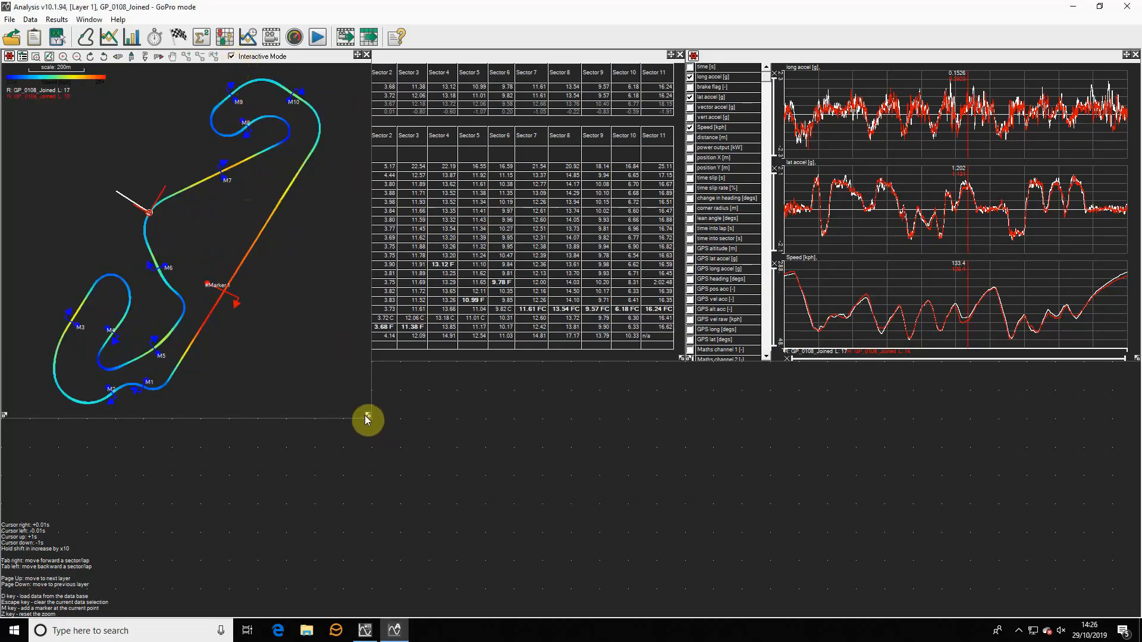
left_click_drag(365, 415, 250, 419)
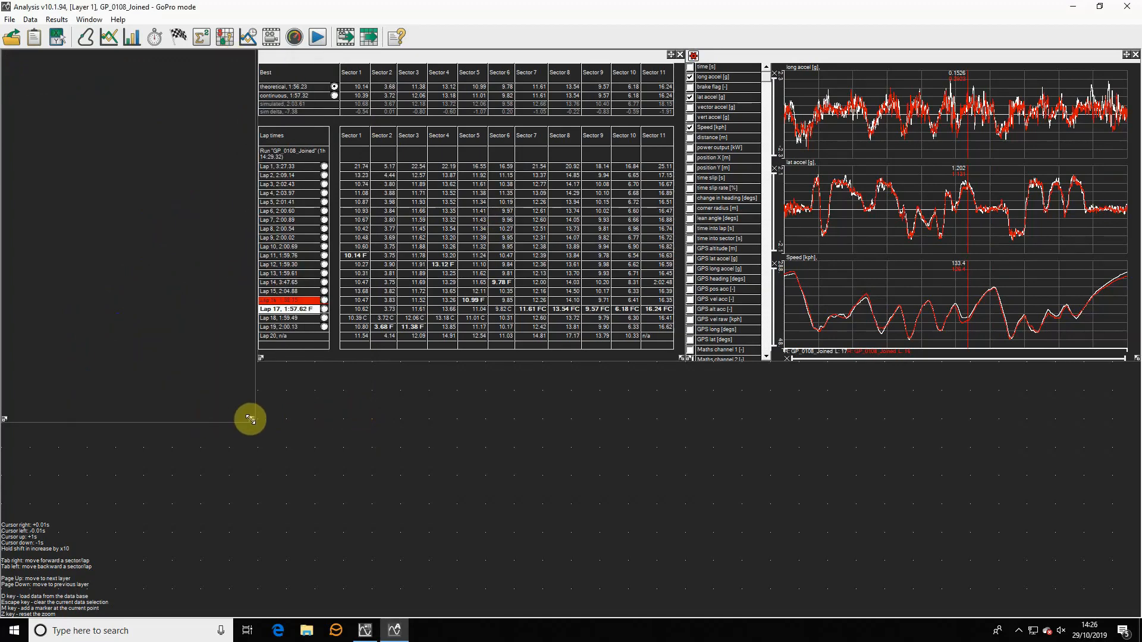
View Lap 11's Sector 1, followed by Lap 19's Sector 2 and Sector 3, on the map and graph.
left_click(360, 261)
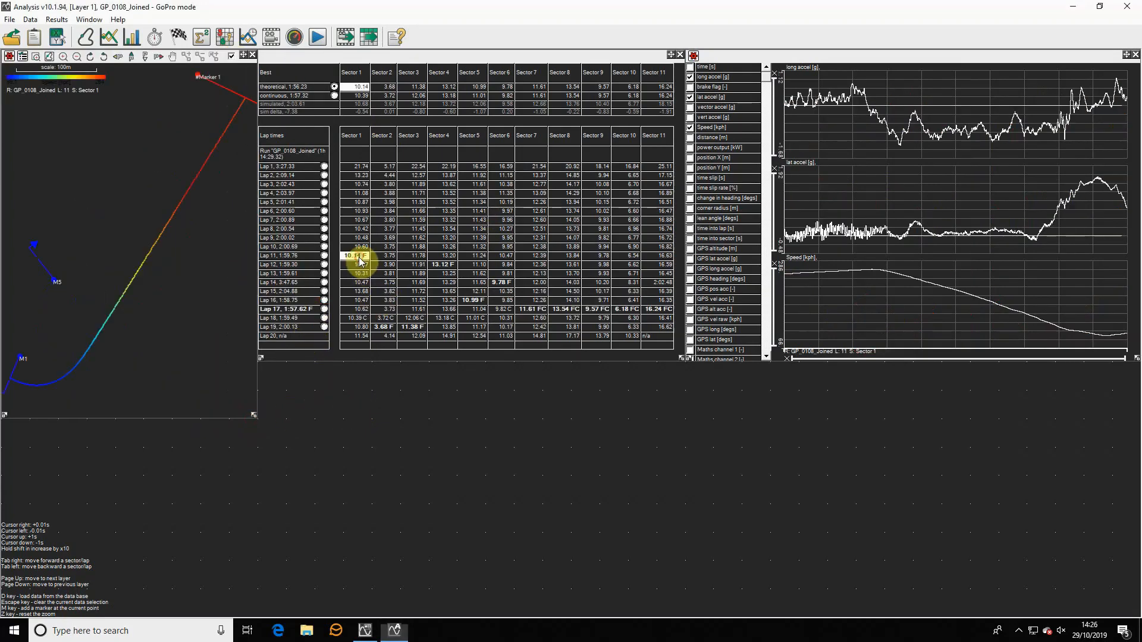
left_click(386, 329)
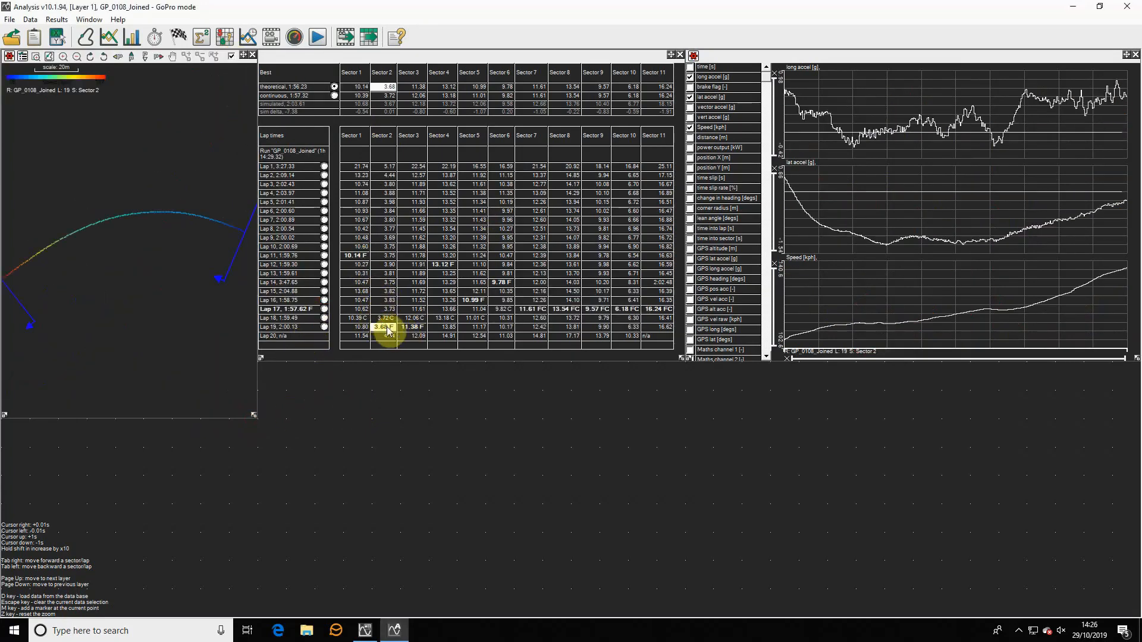
left_click(412, 327)
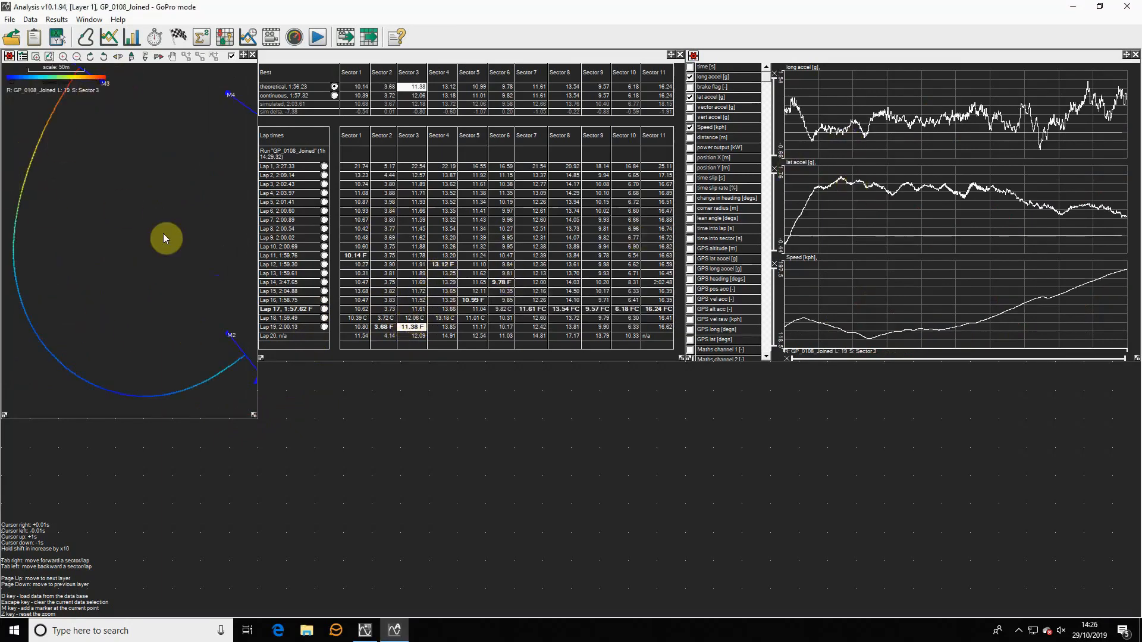
Compare Sector 4 of Lap 19 with Laps 12, 13 and 14, then drop Lap 19 and add Laps 15 and 16.
left_click(446, 328)
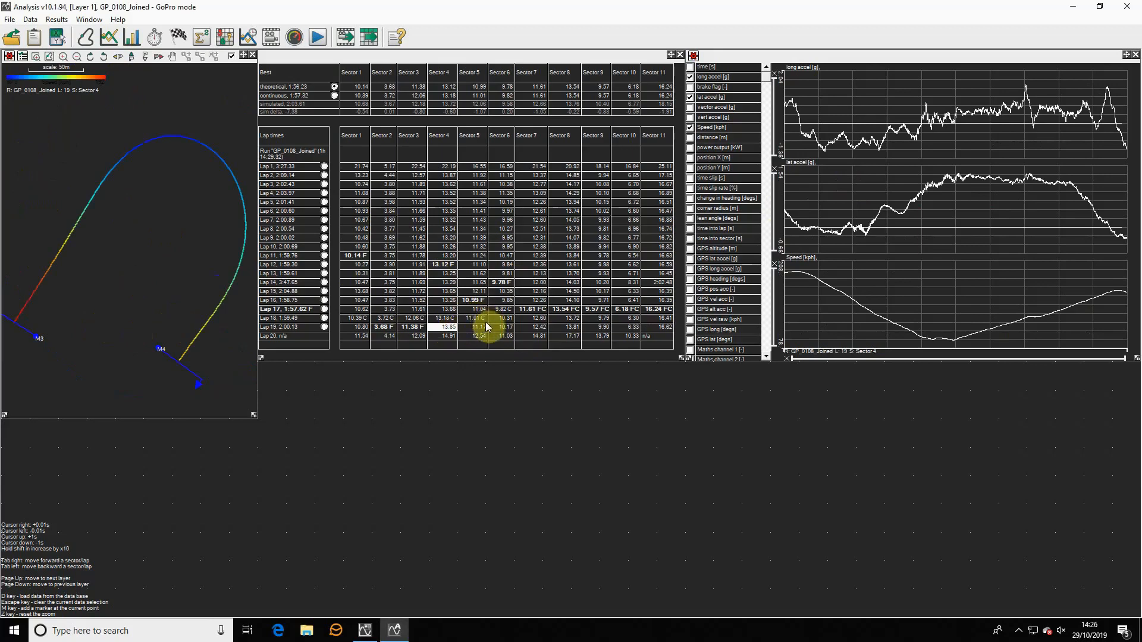
left_click(445, 265)
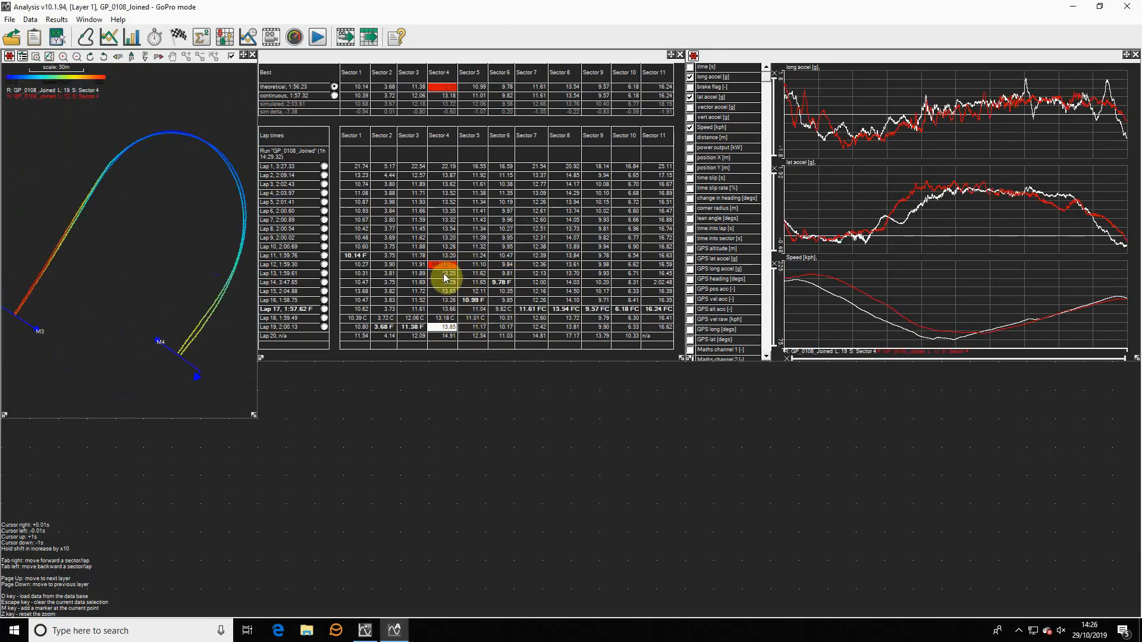
left_click(445, 274)
left_click(445, 283)
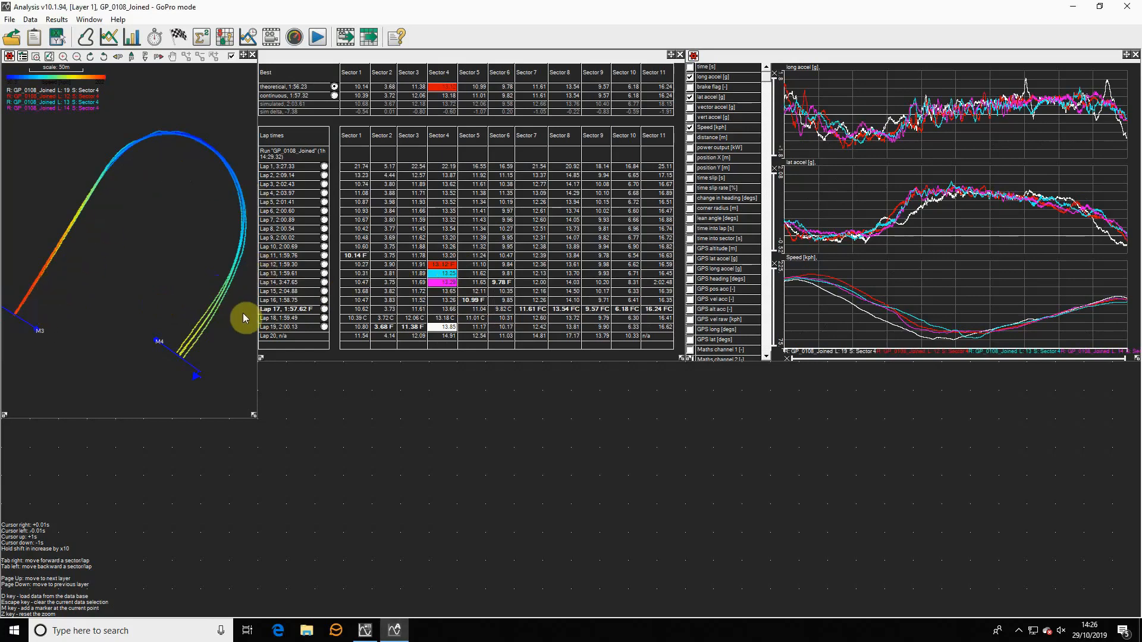
left_click(441, 329)
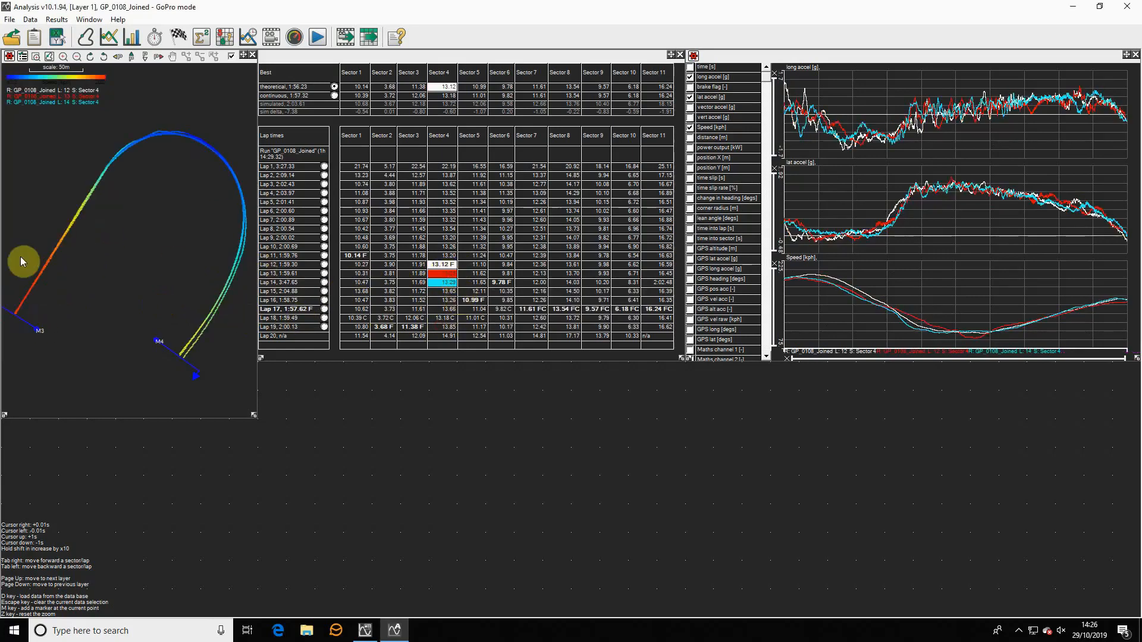
left_click(441, 292)
left_click(438, 301)
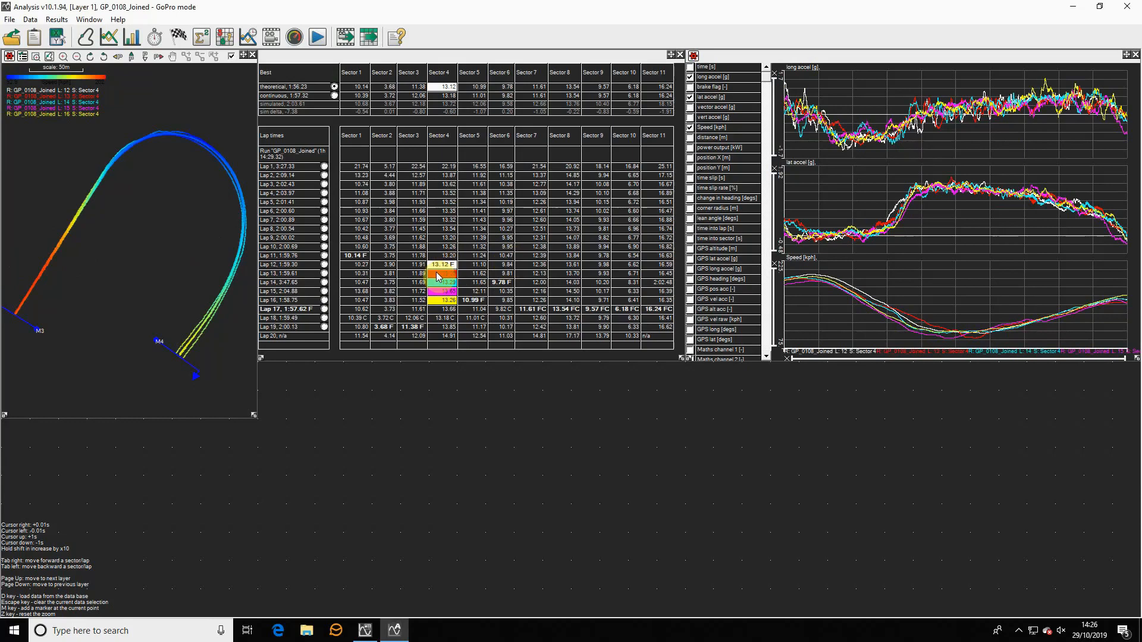
Compare Sector 8 of Laps 17 and 15, tracing the cursor along the early part of the Speed curves.
left_click(564, 310)
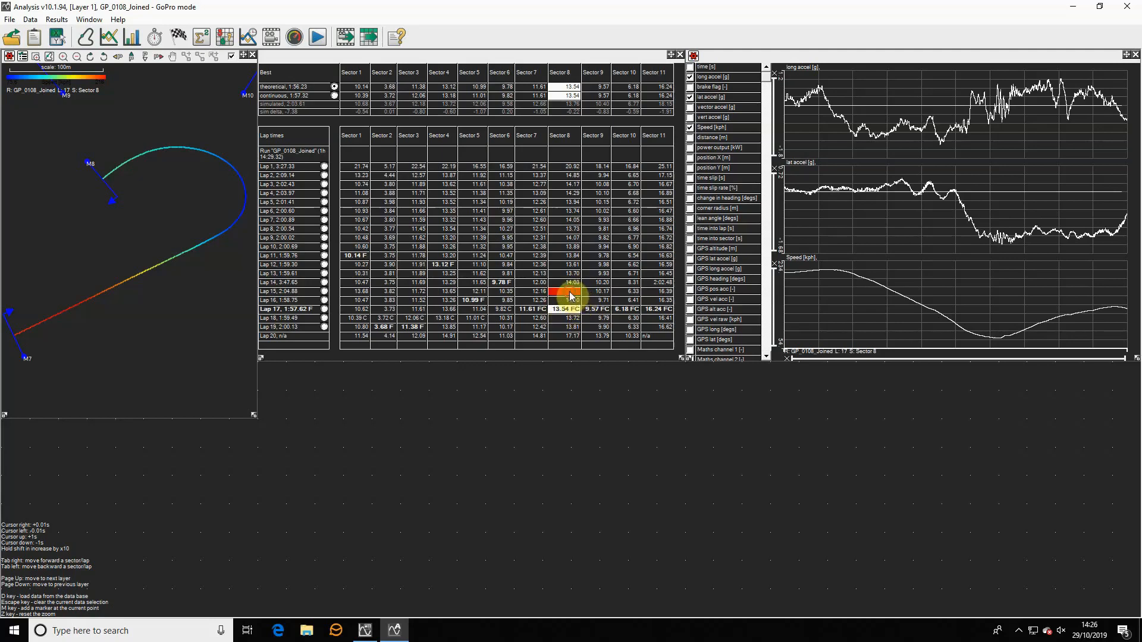
left_click(570, 296)
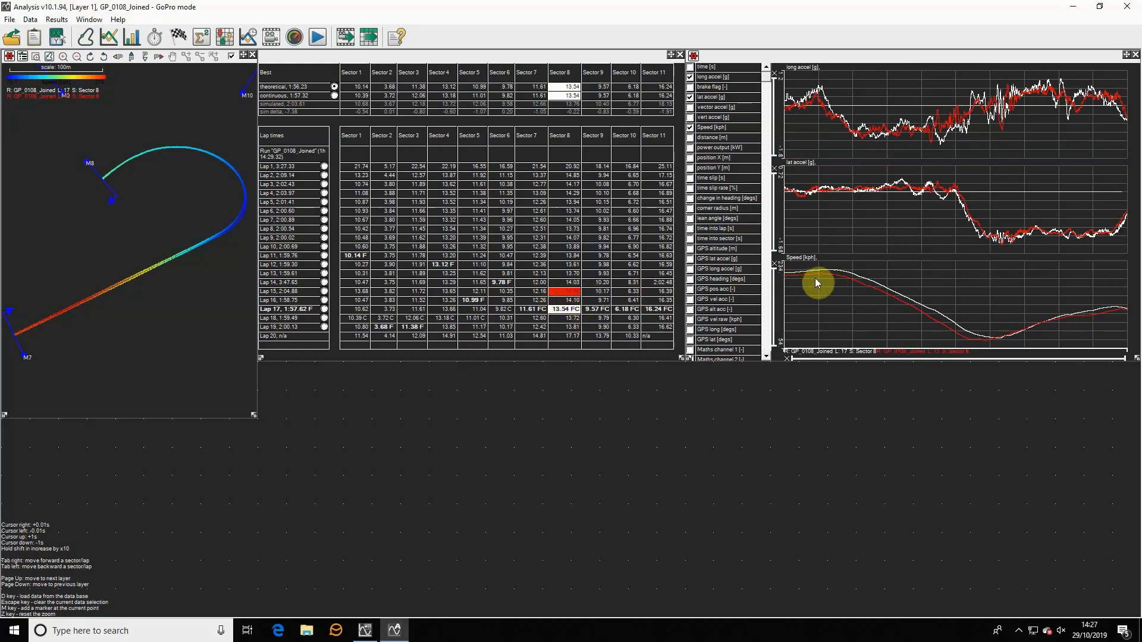
mouse_move(800, 281)
left_mouse_down()
mouse_move(1103, 304)
mouse_move(852, 315)
left_mouse_up()
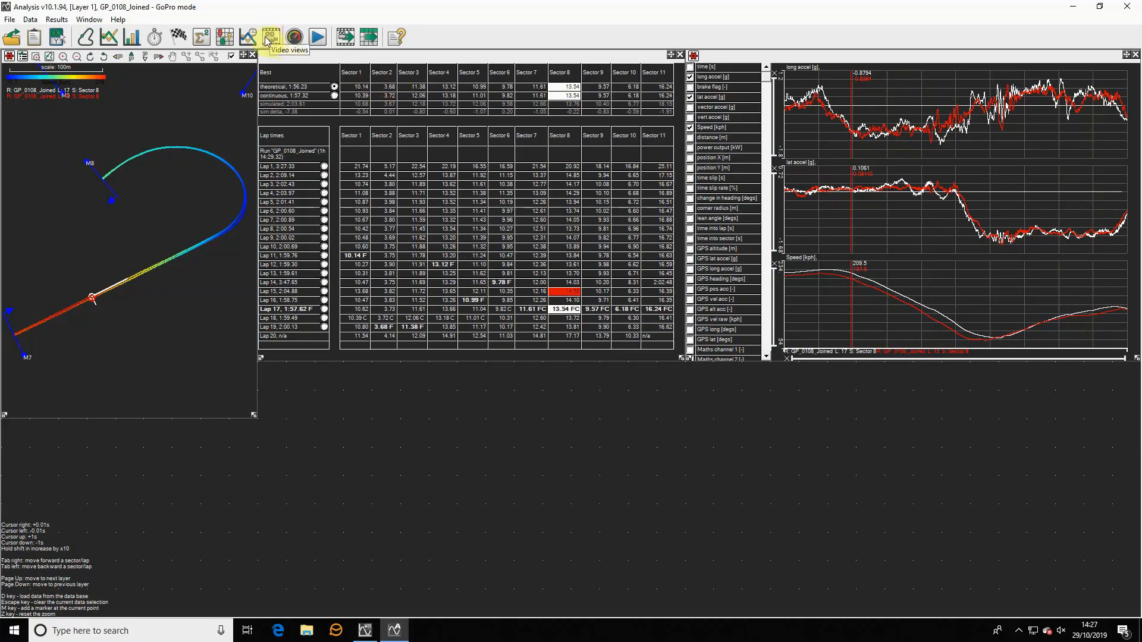
Add a Video Camera Views window and fit it into the free space below the times table and graph.
left_click(56, 19)
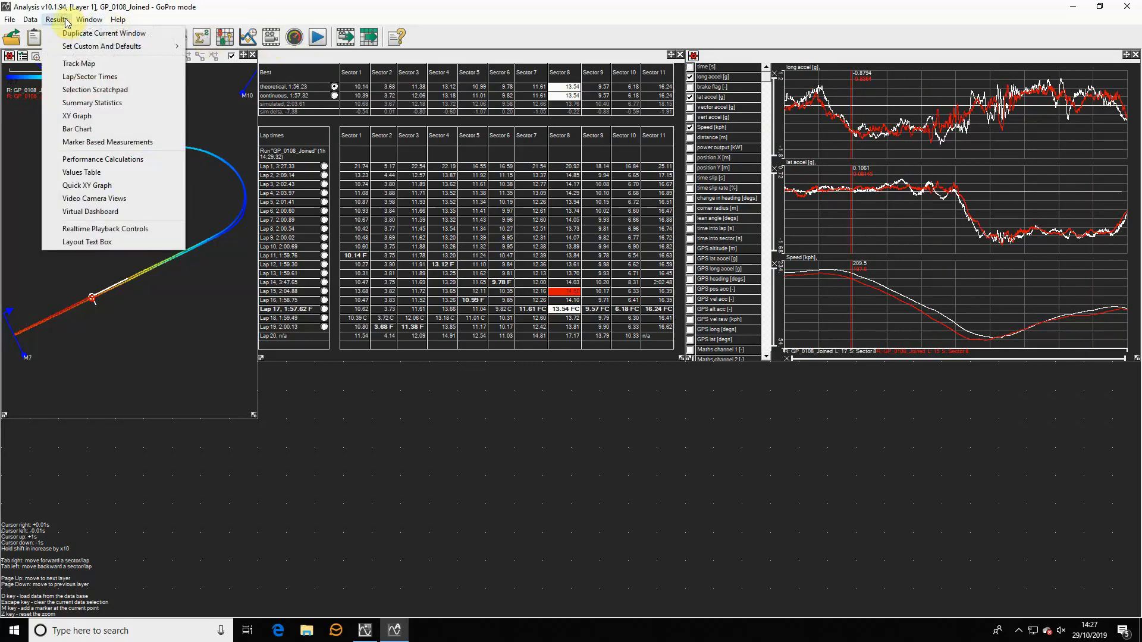
left_click(80, 198)
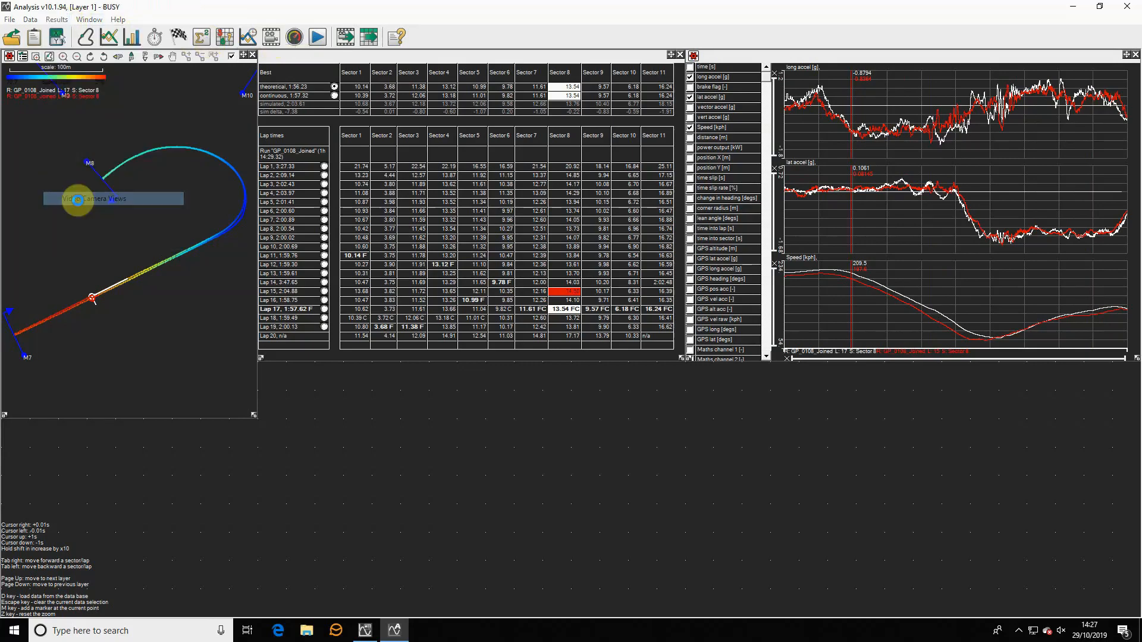
left_click_drag(926, 88, 1090, 383)
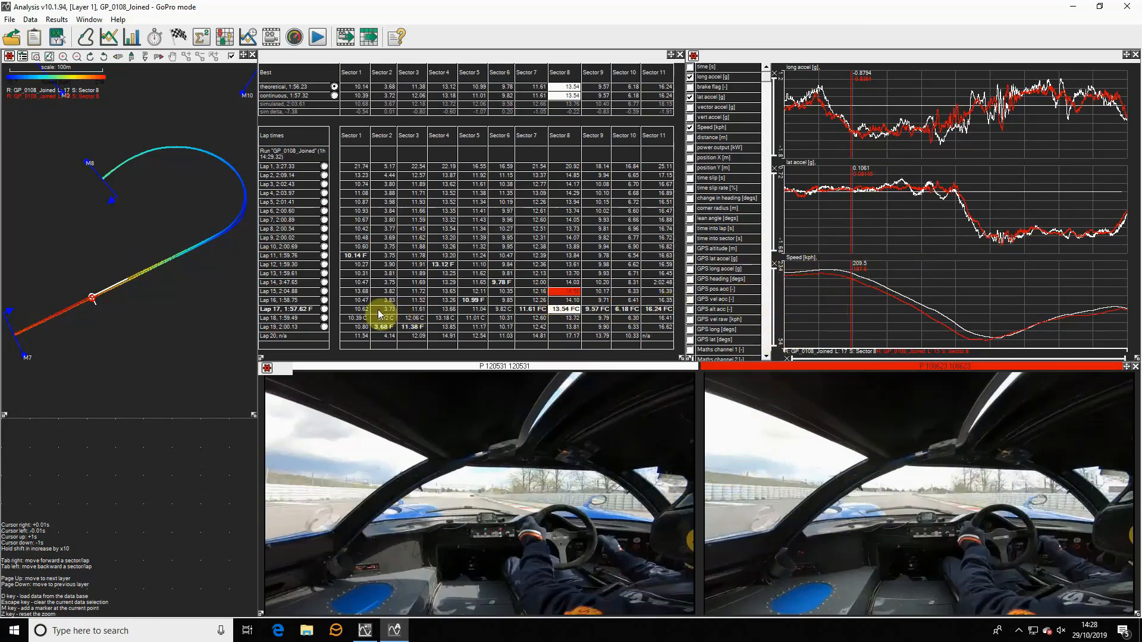
Overlay complete Laps 17 and 16 and scrub along the Speed graph to compare their synchronised videos.
left_click(277, 312)
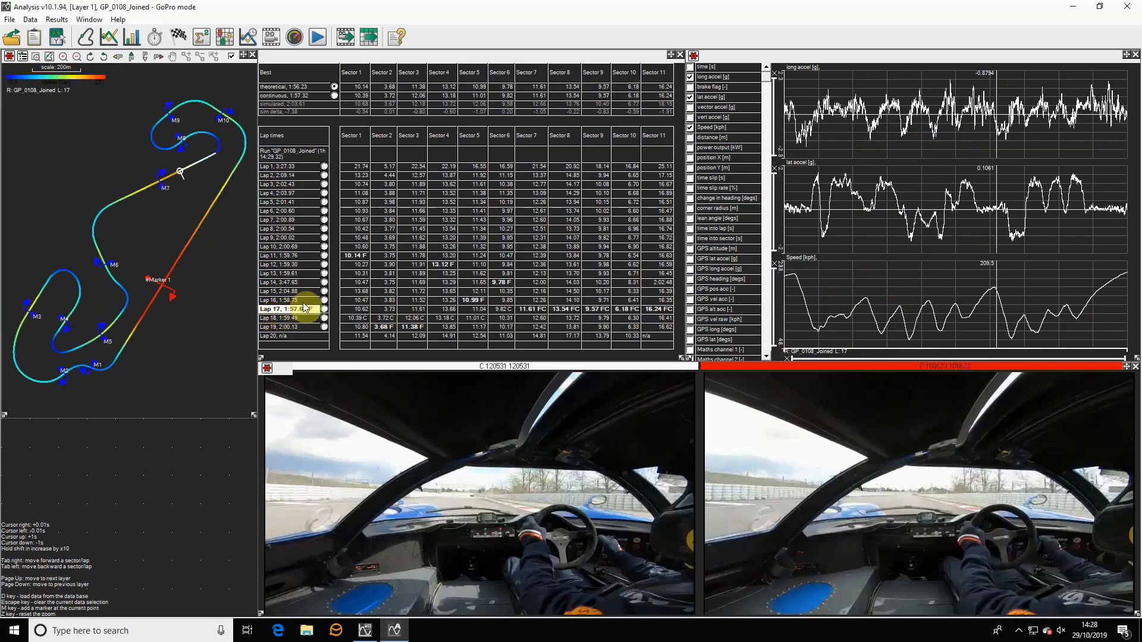
left_click(301, 300)
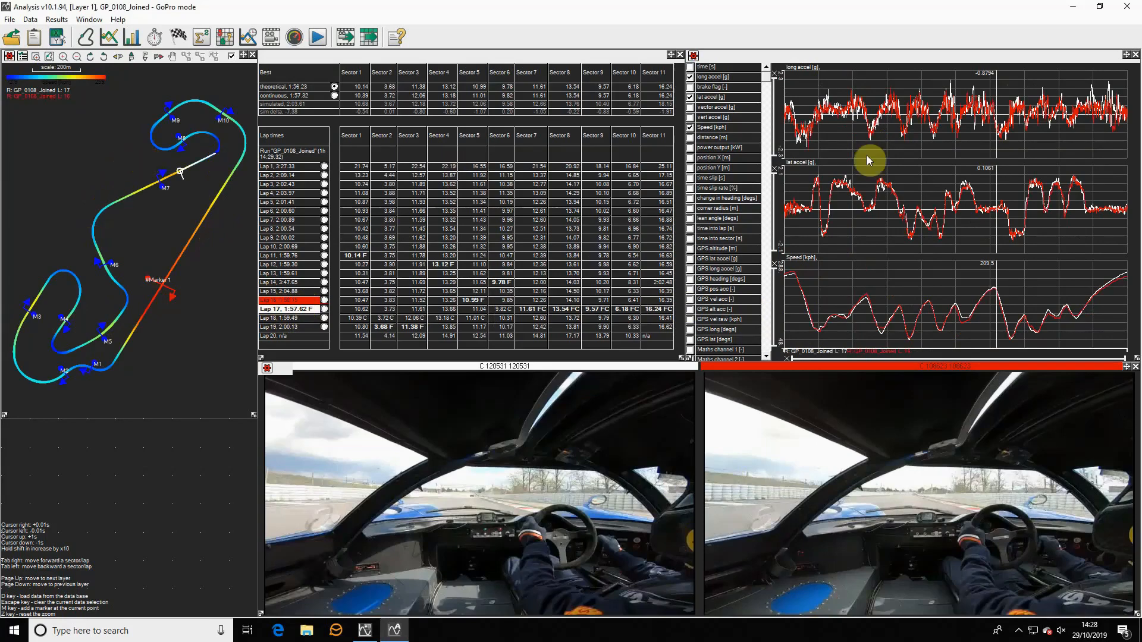
left_click(806, 323)
left_click_drag(804, 319, 889, 321)
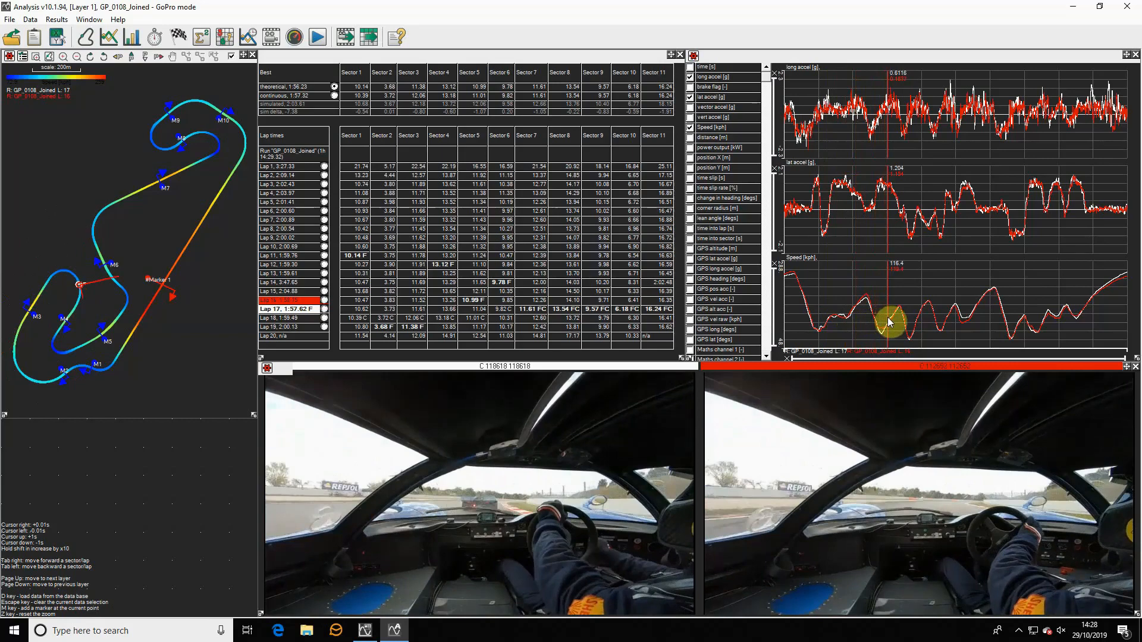
left_click_drag(889, 321, 1001, 320)
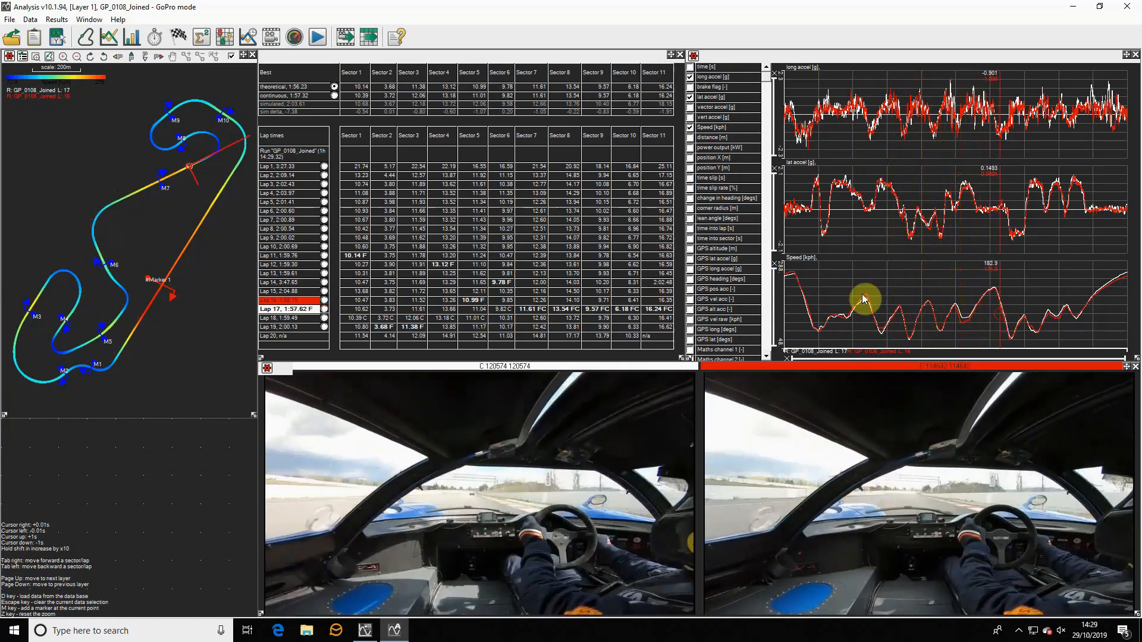
Scrub through Lap 17's video alone, then add Laps 16 and 15 and scrub through all three videos.
left_click(308, 302)
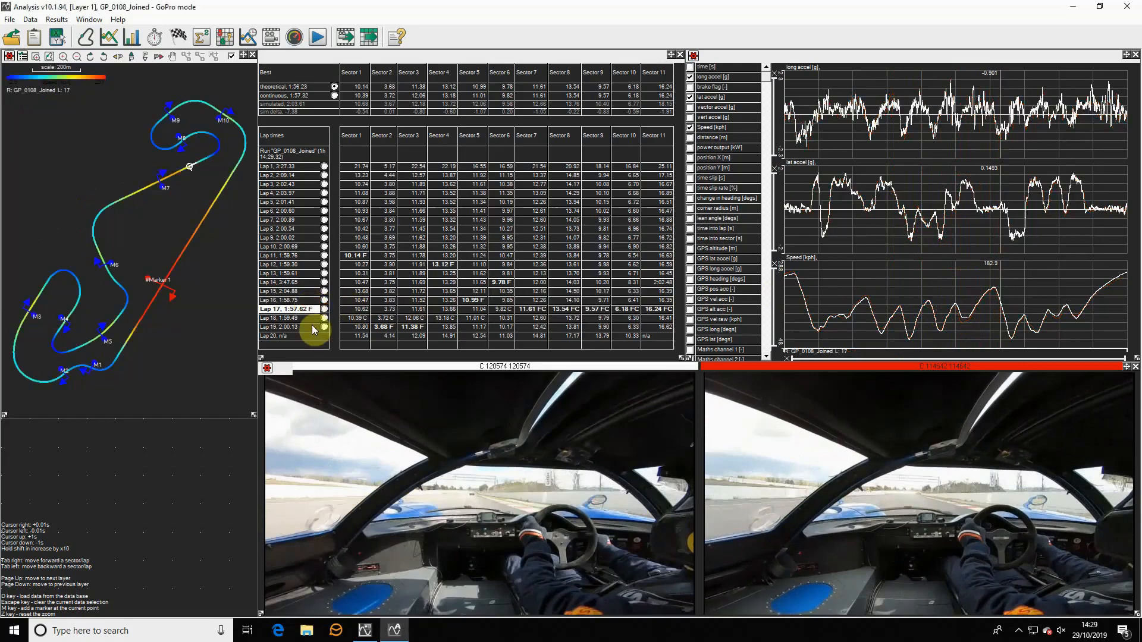
left_click_drag(829, 307, 976, 298)
left_click(287, 300)
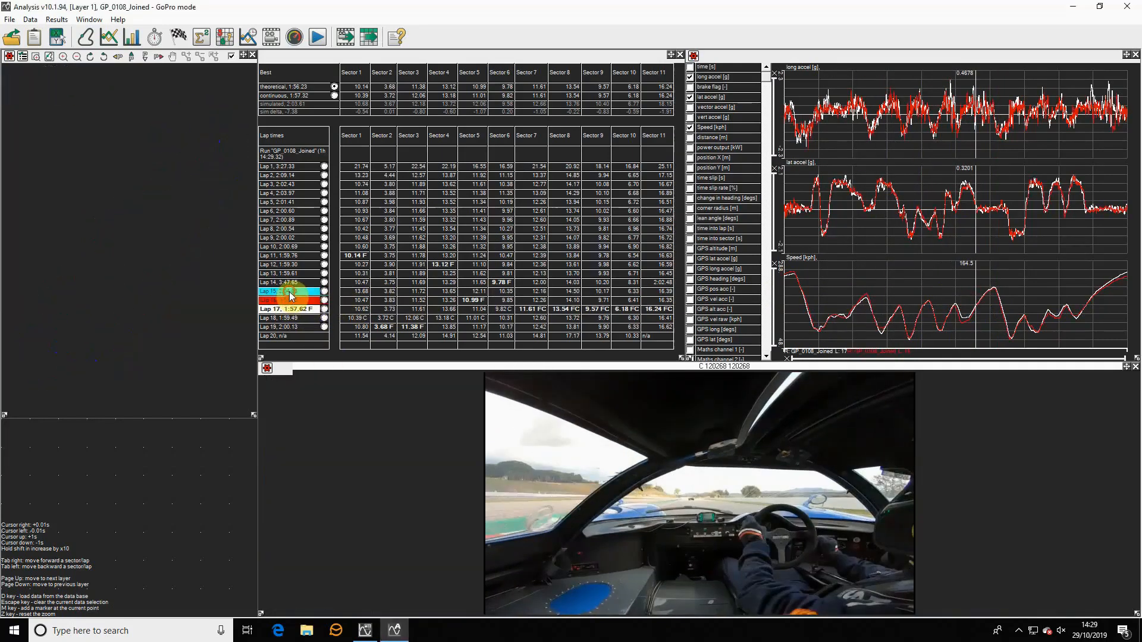
left_click(289, 291)
left_click(835, 279)
left_click_drag(835, 279, 904, 276)
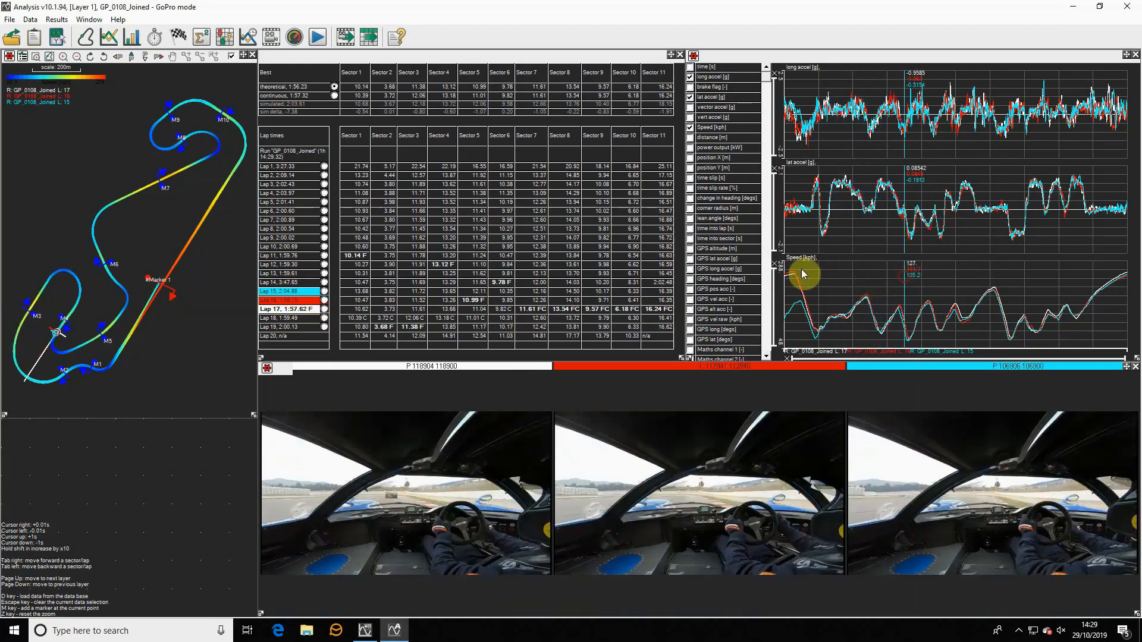
Compare Sector 7 of Laps 17 and 16, scrubbing along the Speed curves to review both videos through the corner.
left_click(535, 307)
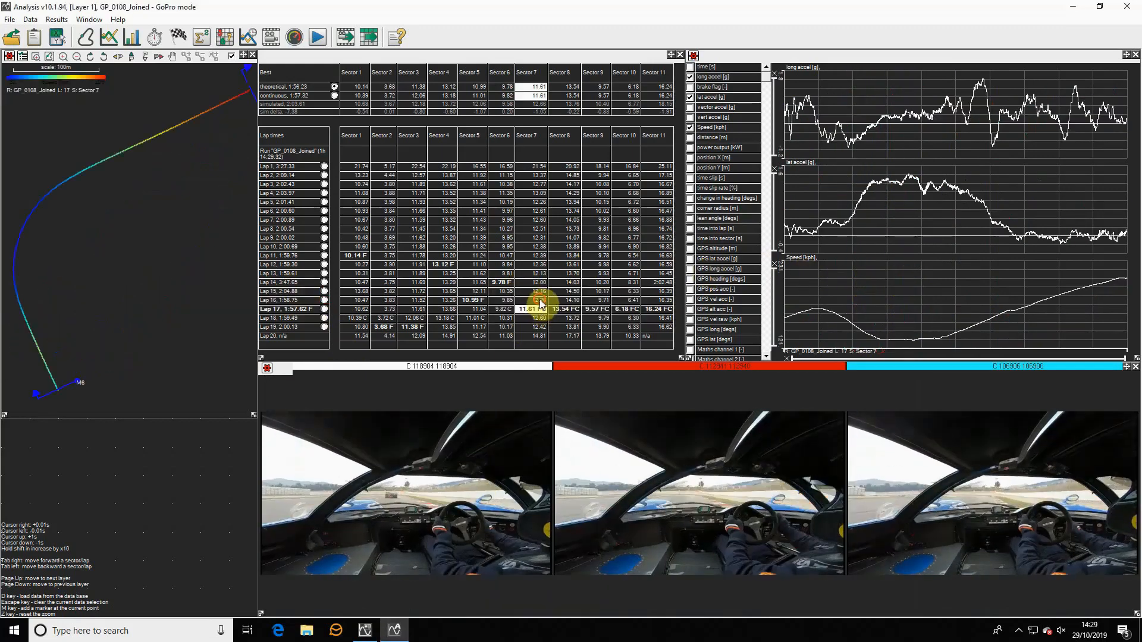
left_click(539, 301)
left_click(812, 312)
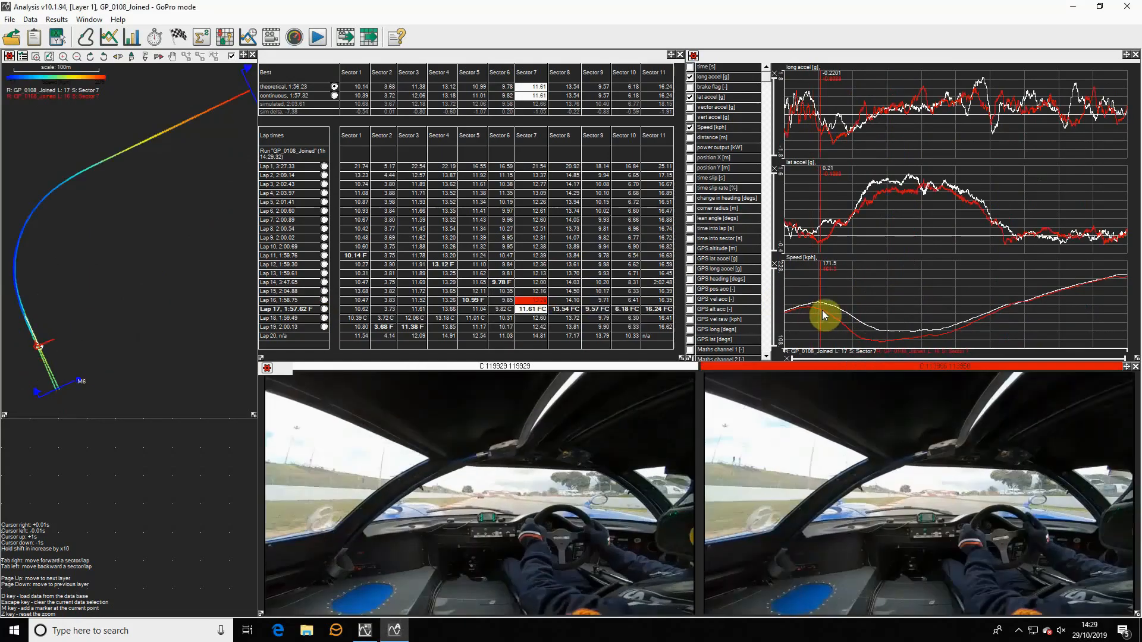
left_click_drag(821, 309, 1000, 313)
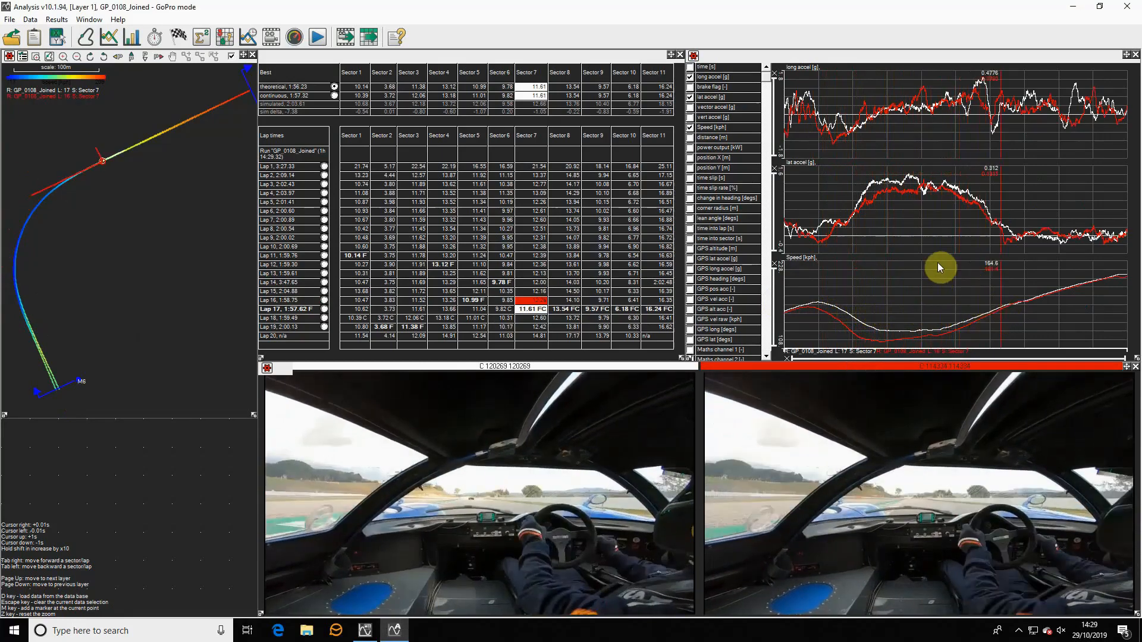
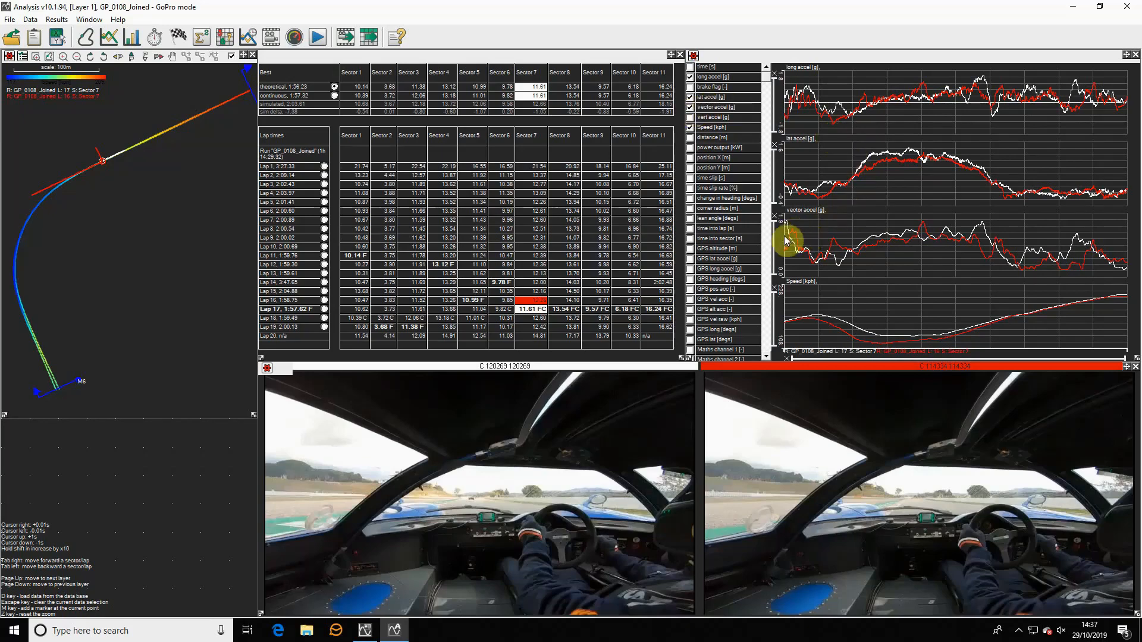
Show the whole of Lap 17 alone and colour its track map based on vector accel [g].
left_click(298, 310)
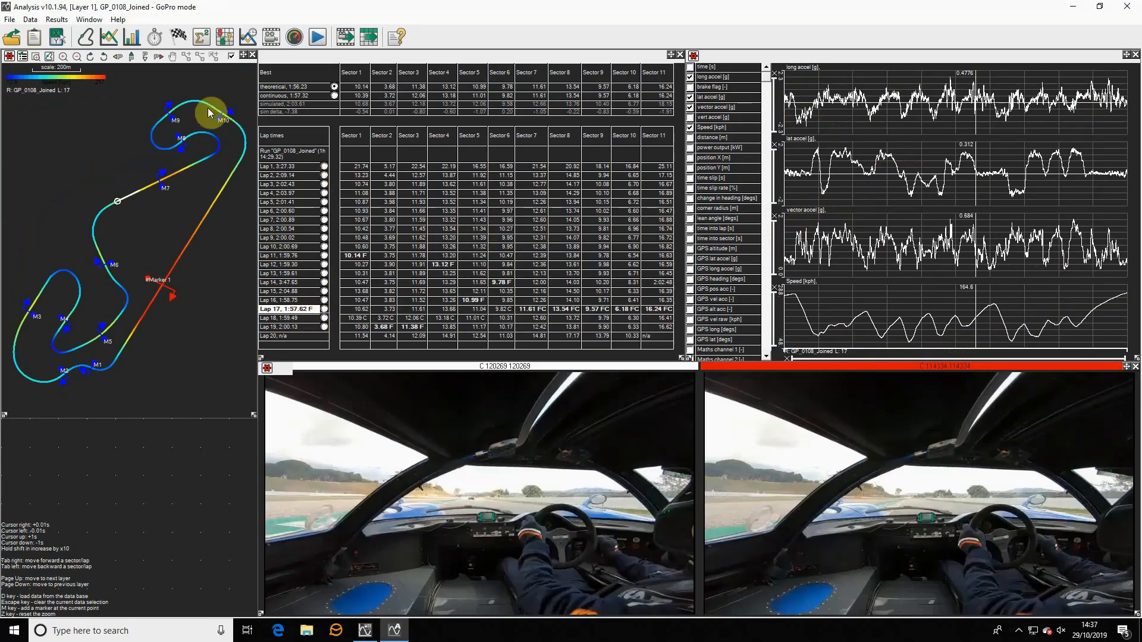
left_click(24, 57)
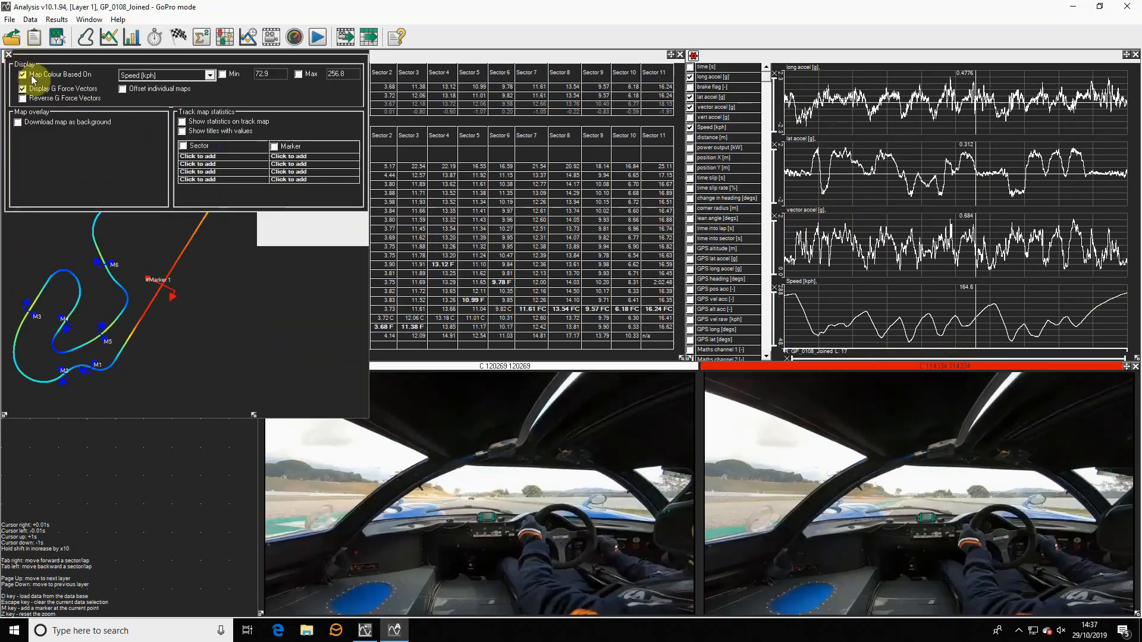
left_click(172, 76)
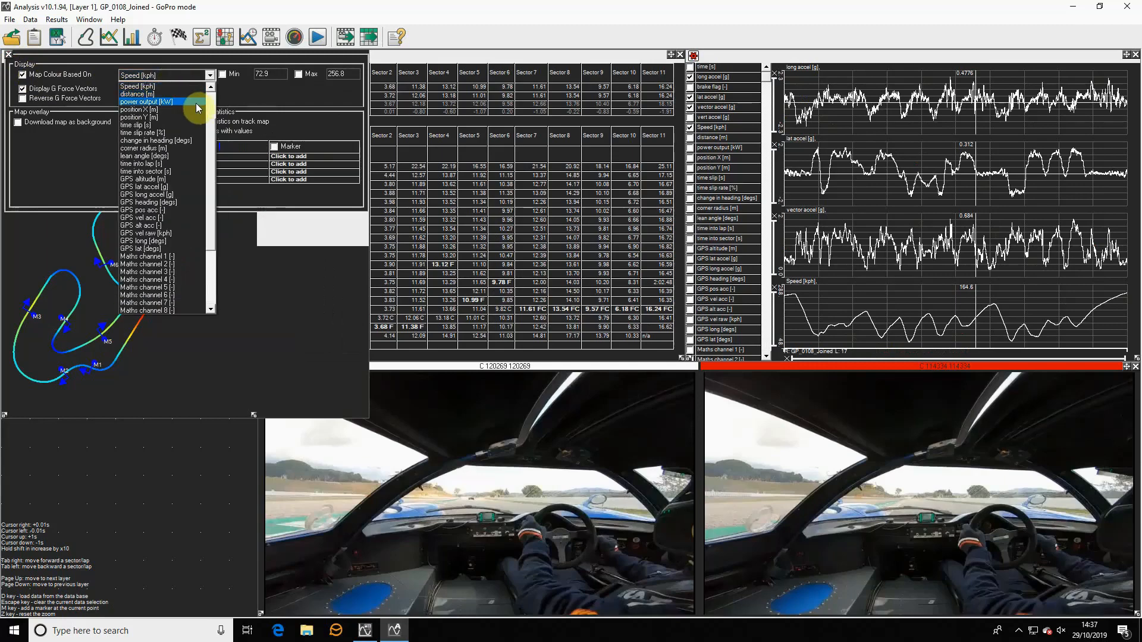
scroll(191, 113, "up", 2)
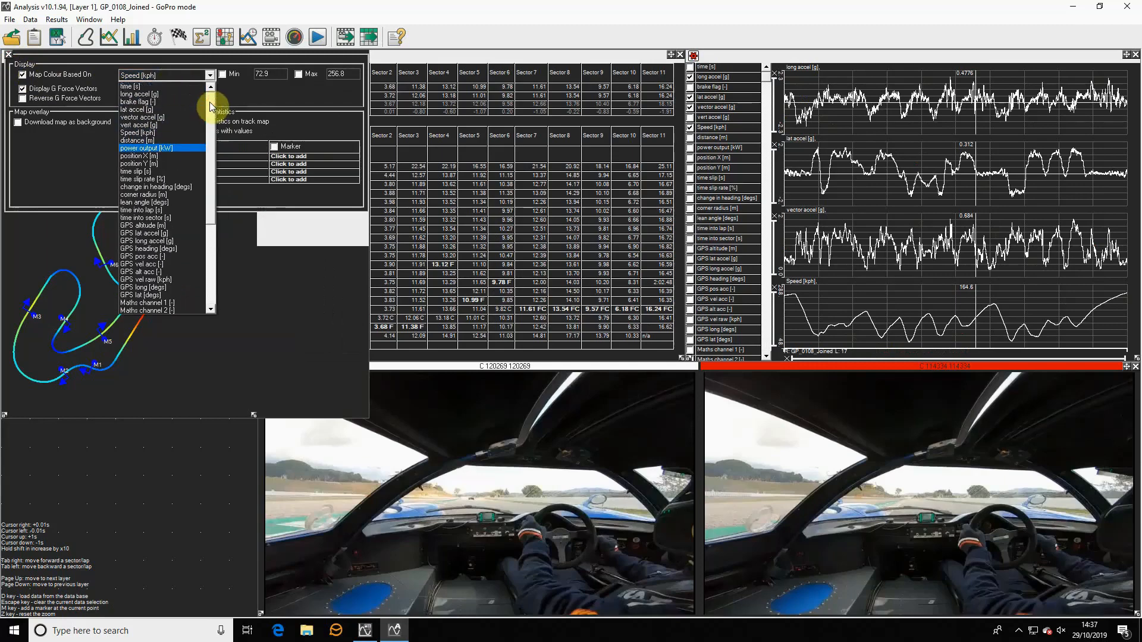
left_click(152, 118)
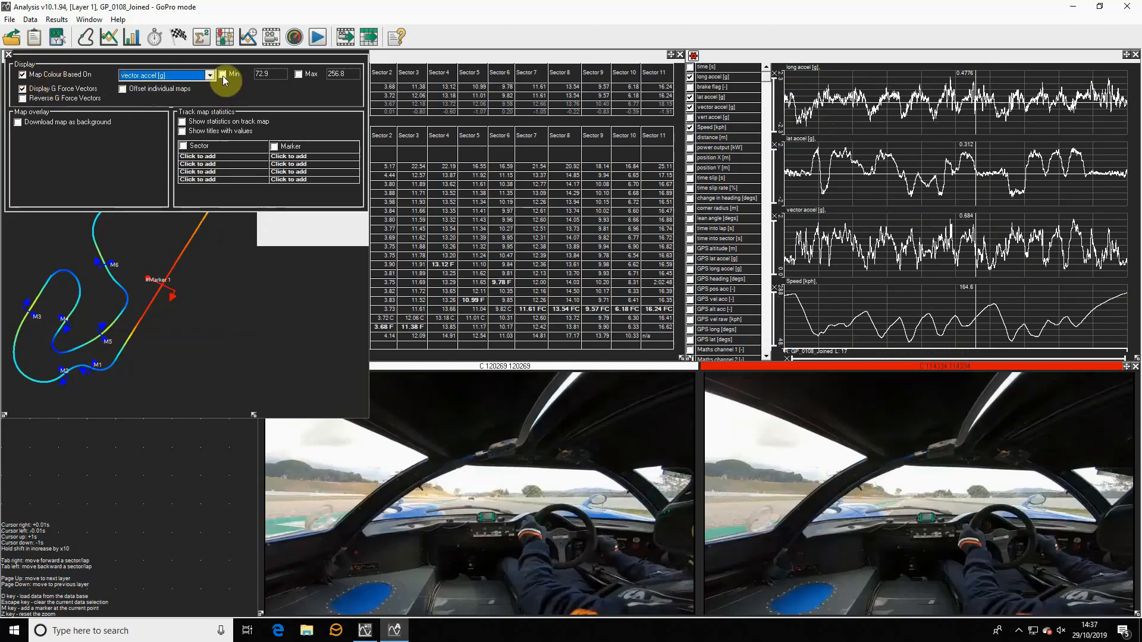
left_click(9, 54)
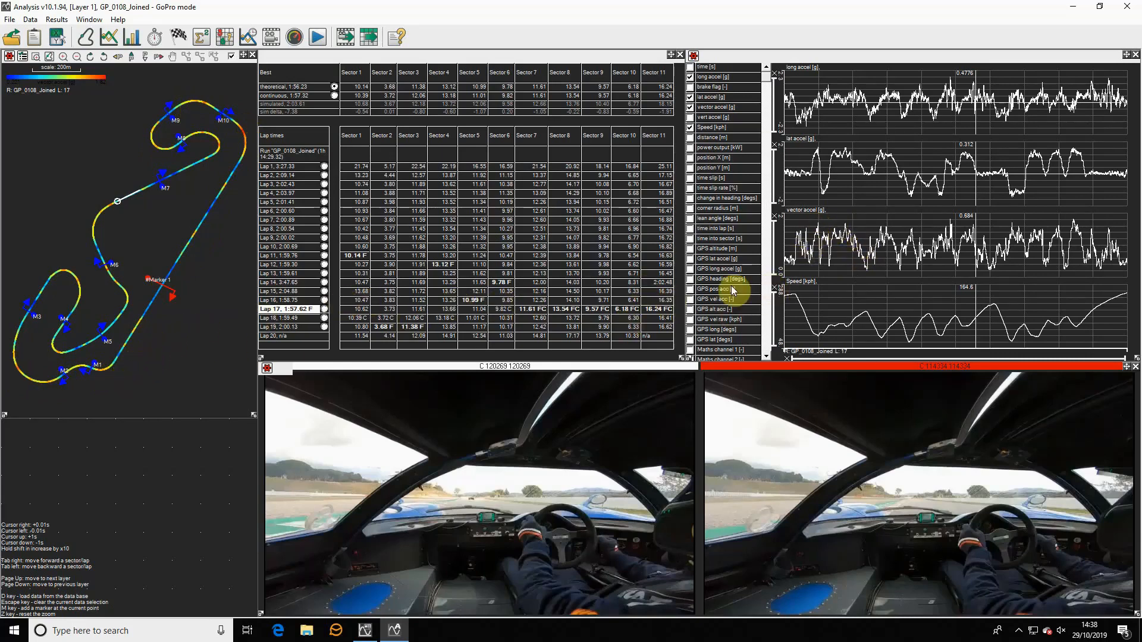
Turn on statistics for the track map and enable them for sectors.
left_click(10, 58)
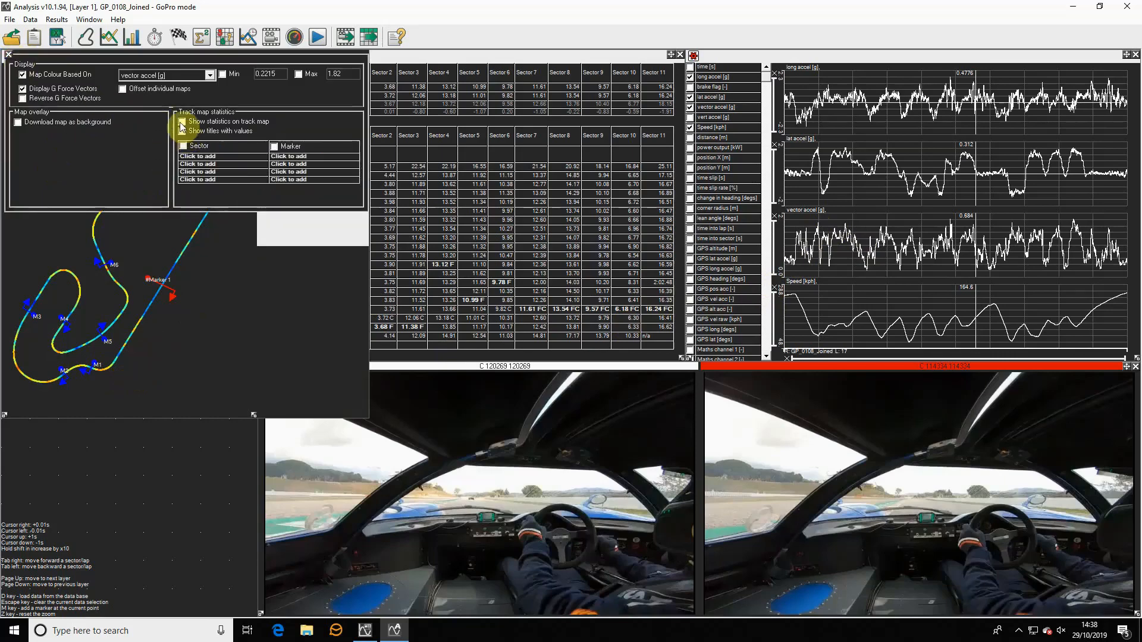
left_click(182, 122)
left_click(183, 147)
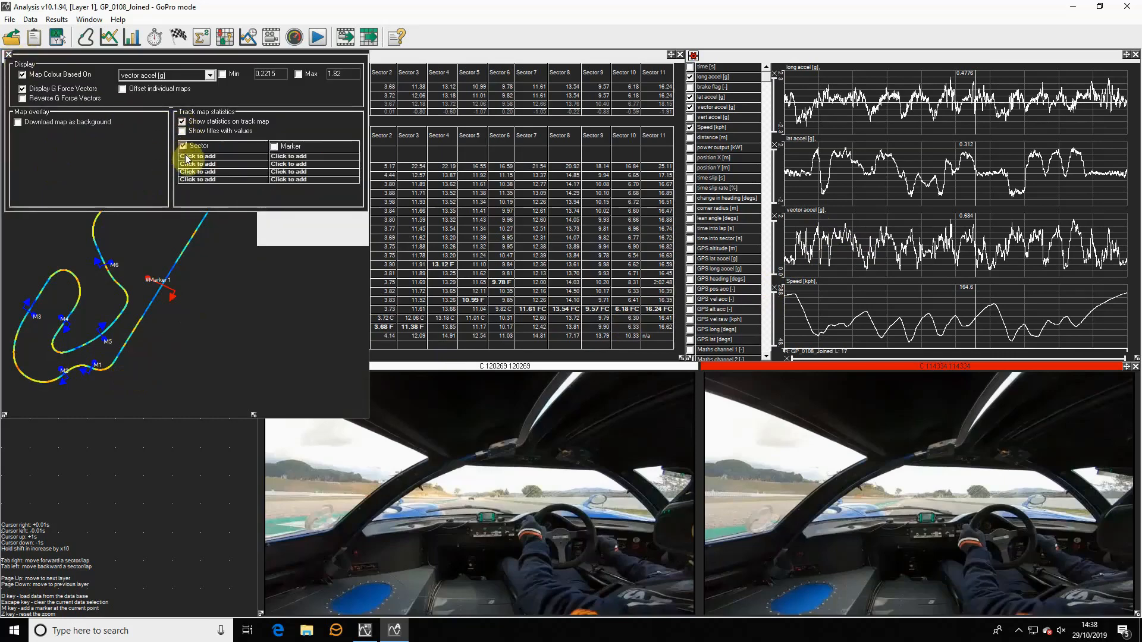
Add a sector statistic showing the maximum of vector accel [g], titled "max grip", to the track map.
left_click(192, 161)
left_click(585, 276)
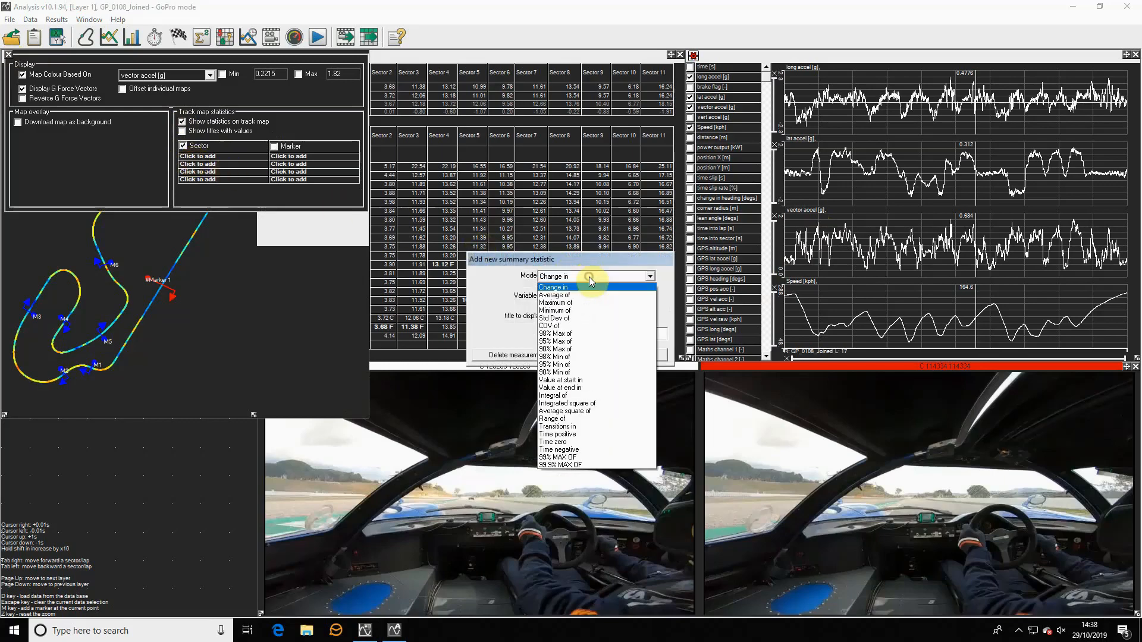
left_click(577, 303)
left_click(575, 296)
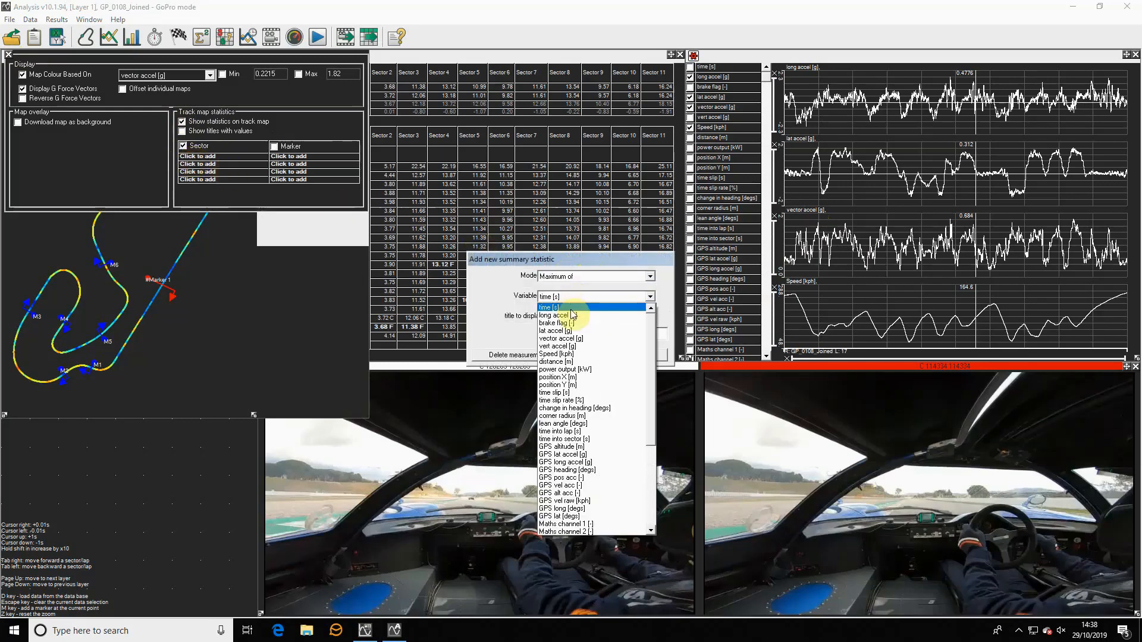
left_click(575, 338)
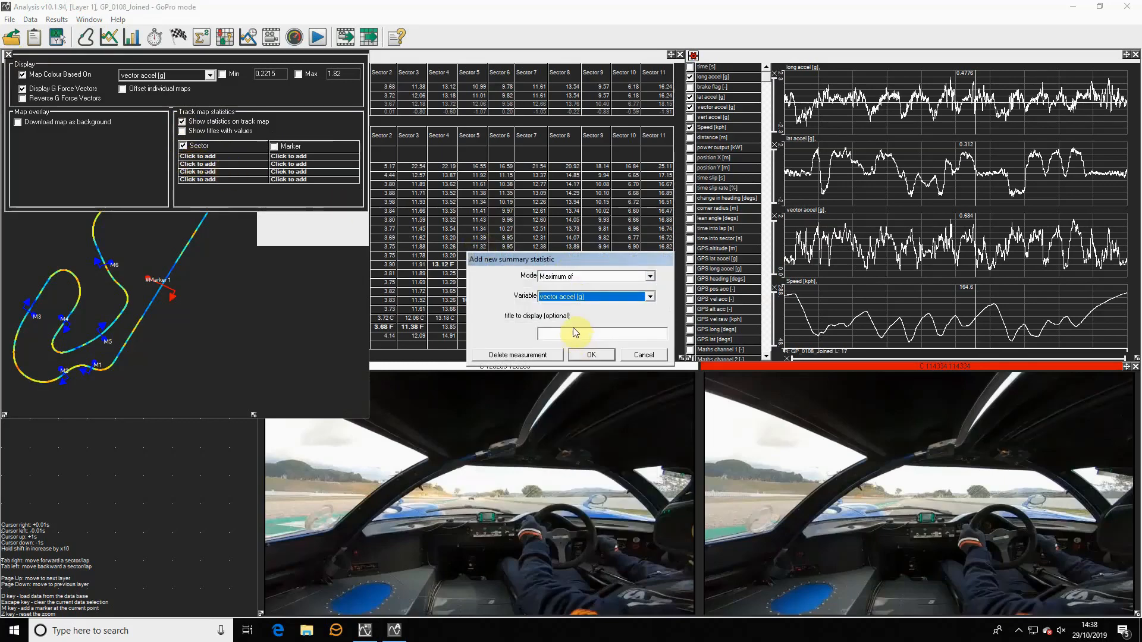
left_click(583, 333)
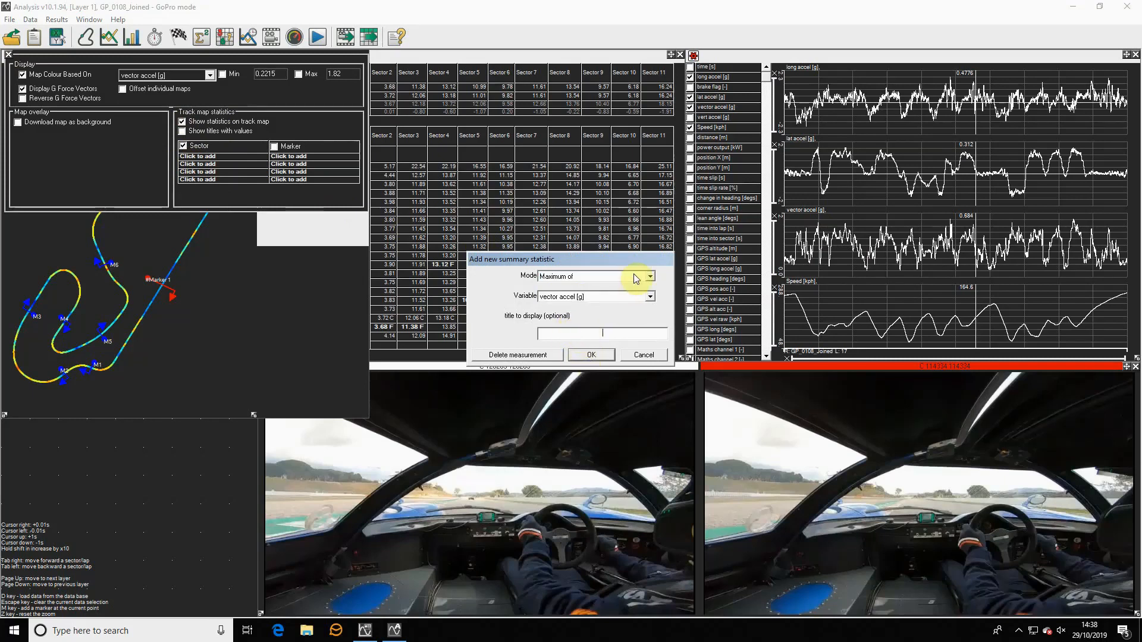
type("max grip")
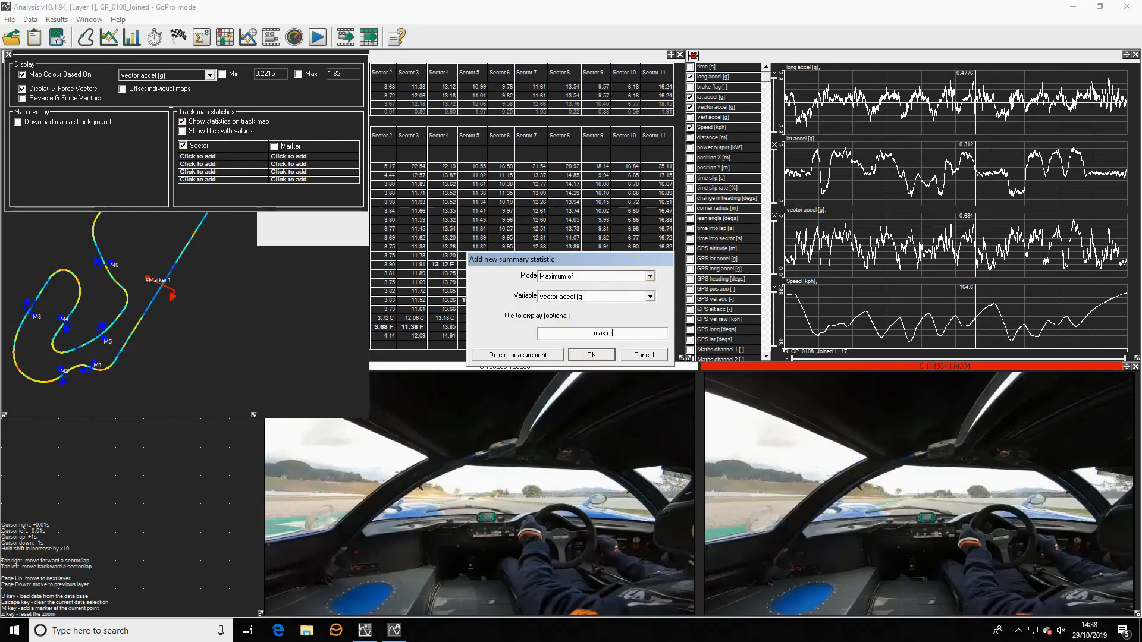
left_click(600, 352)
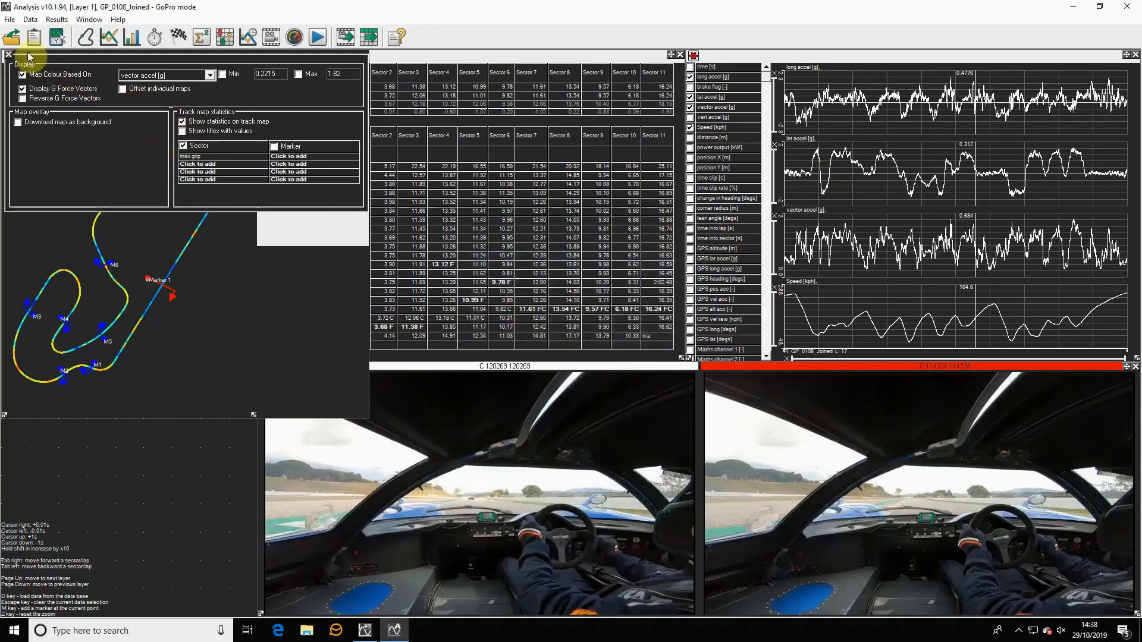
left_click(7, 56)
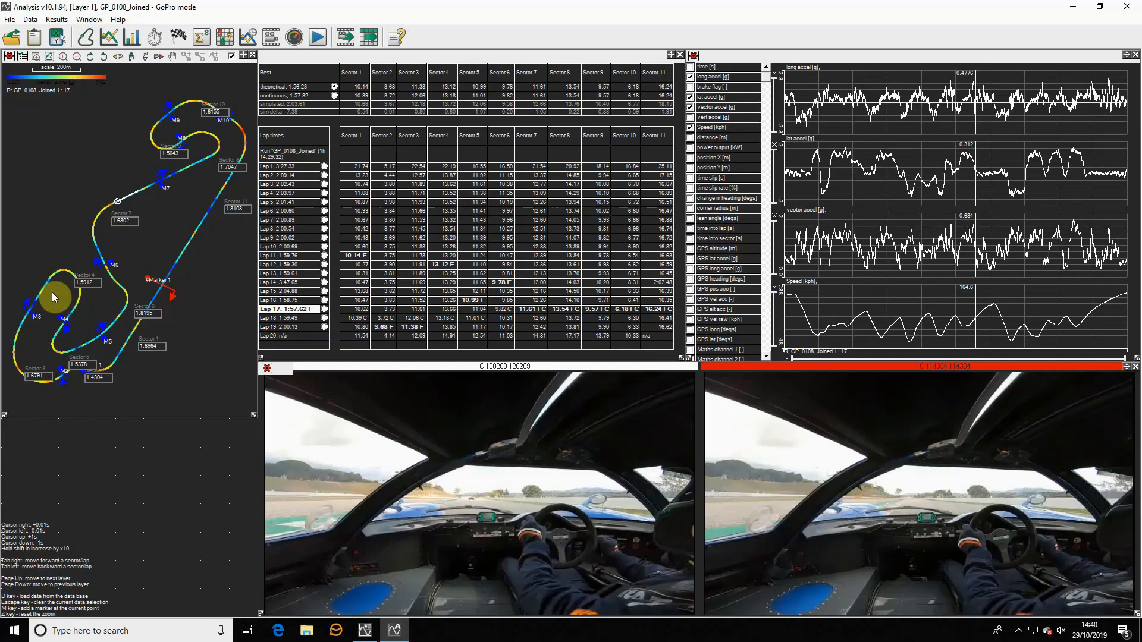
Check a point early in Lap 17 on the graphs and video, and isolate the lap's Sector 8.
left_click(817, 163)
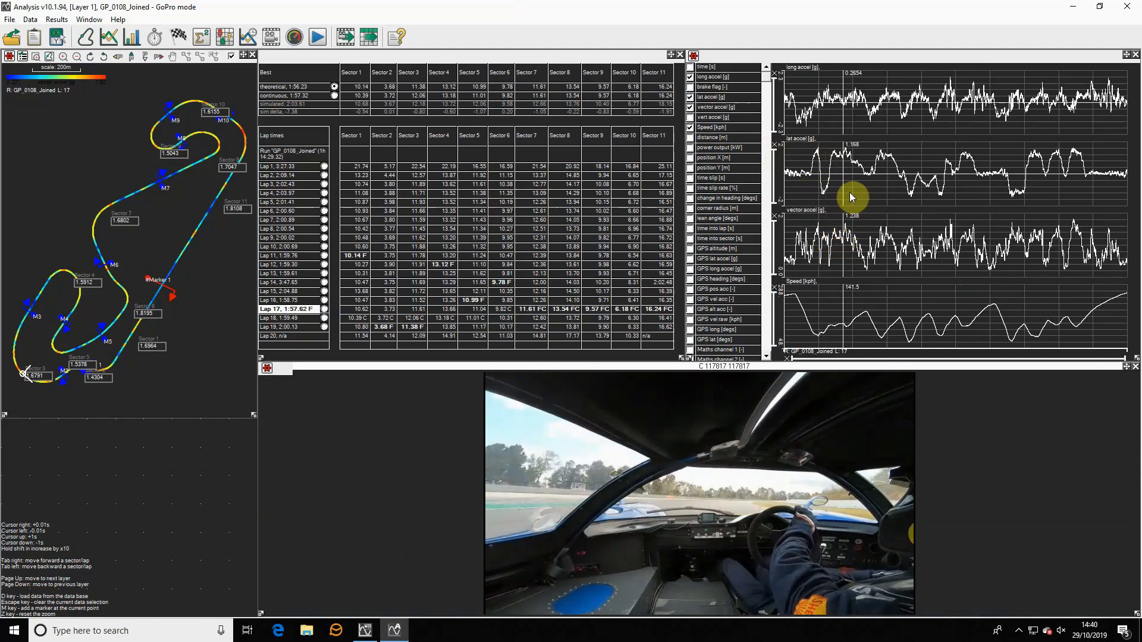
left_click(562, 312)
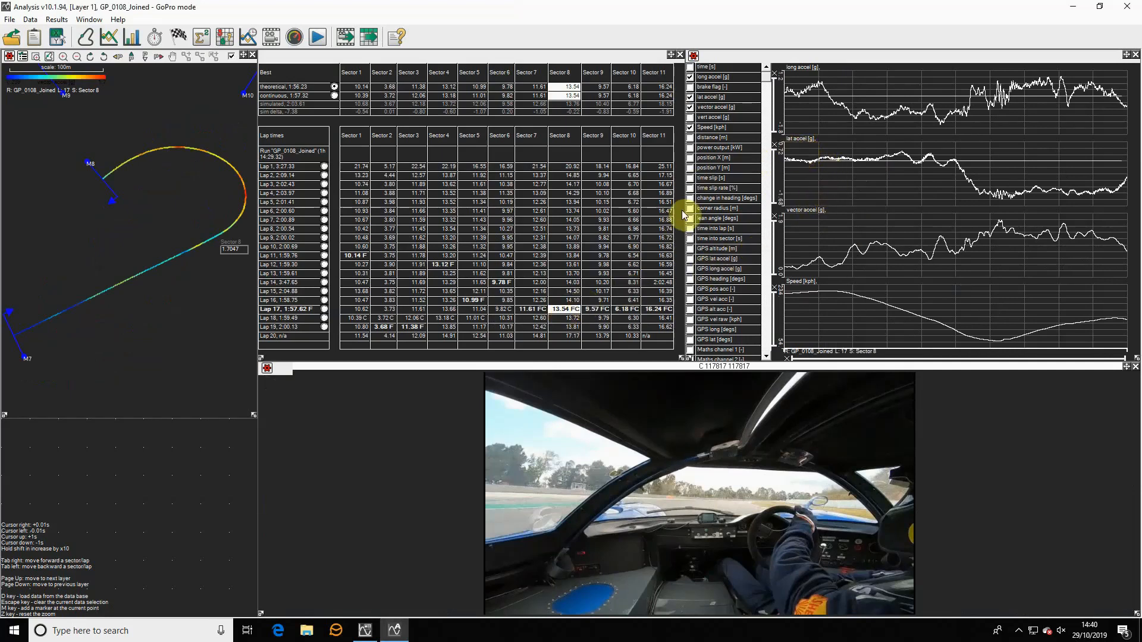
Isolate Sector 4 of Lap 12 and scrub along the lat accel and vector accel graphs to examine grip through braking and cornering.
left_click(441, 266)
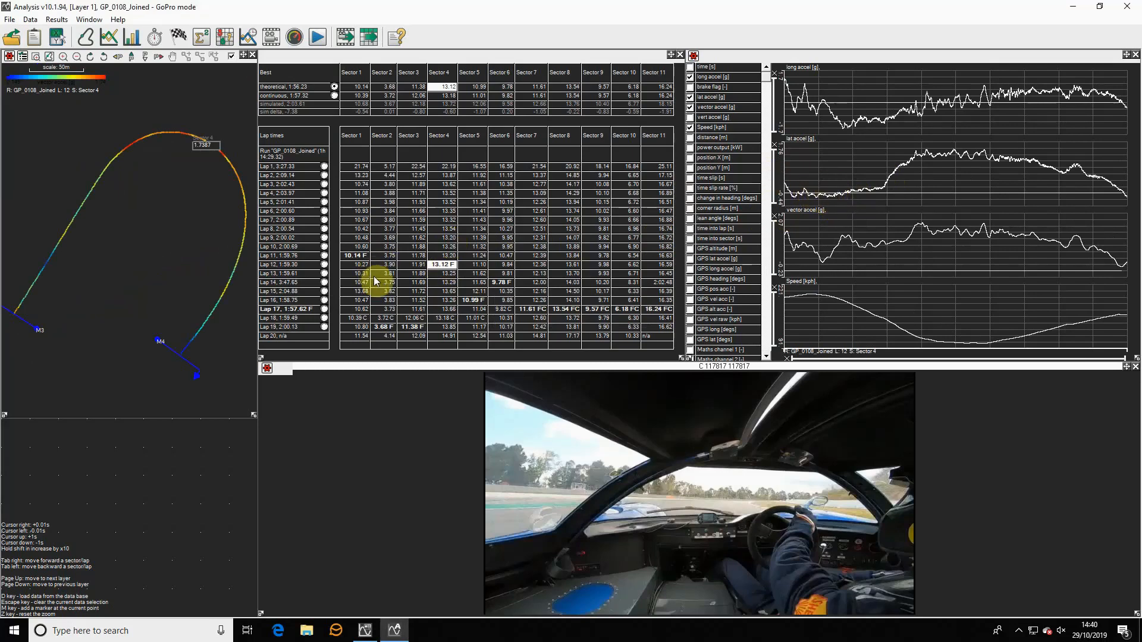
left_click(812, 196)
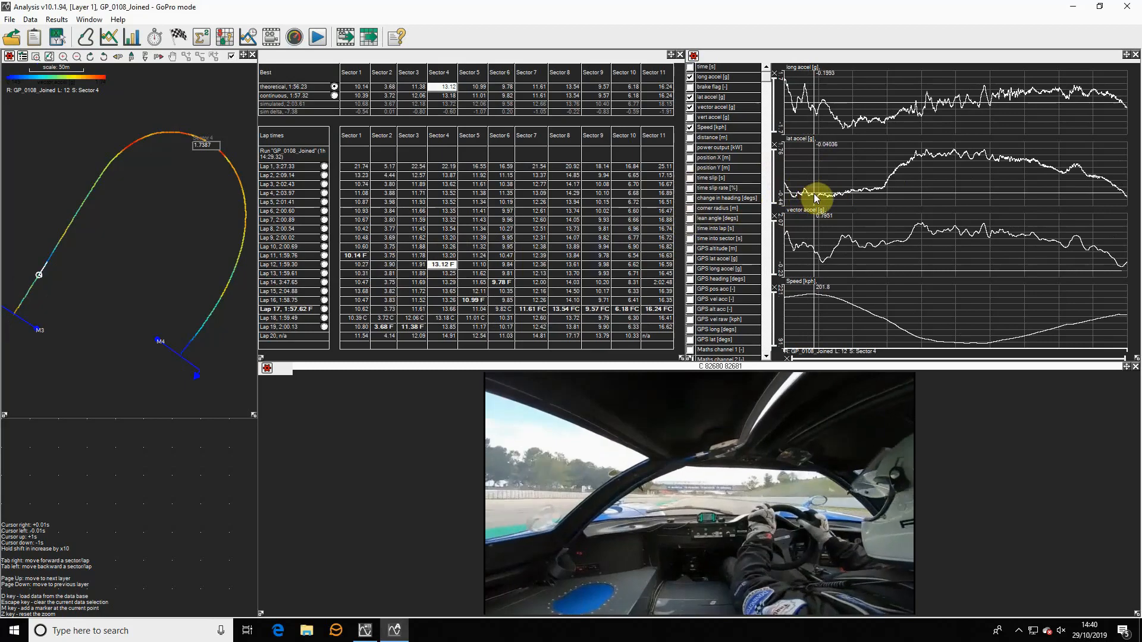
left_click_drag(816, 198, 846, 193)
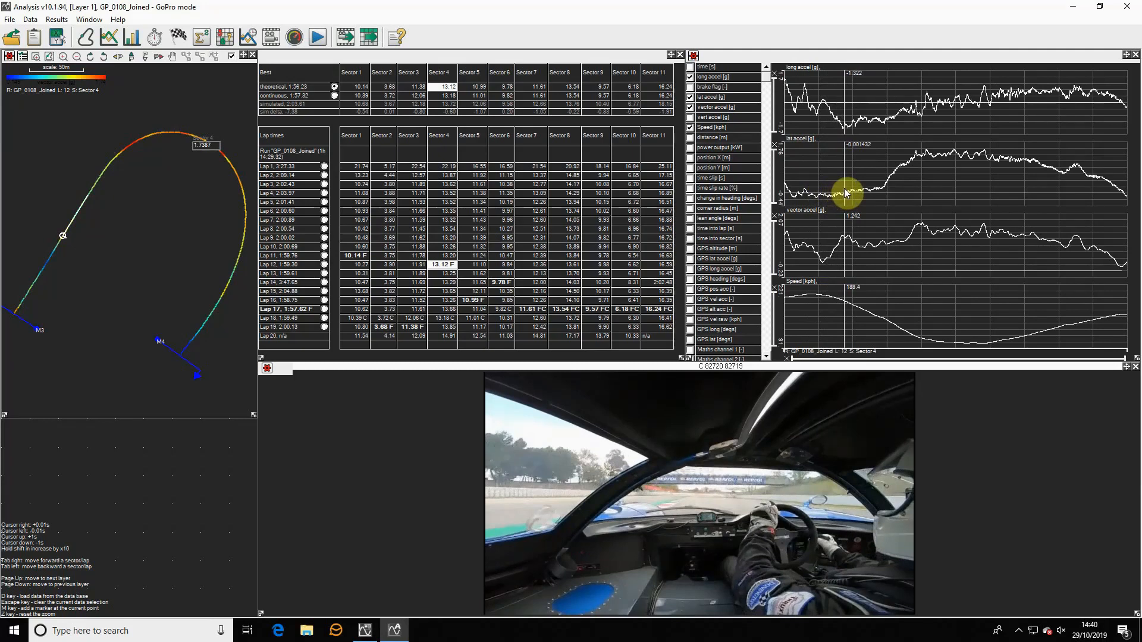
mouse_move(844, 190)
left_mouse_down()
mouse_move(847, 241)
mouse_move(905, 229)
left_mouse_up()
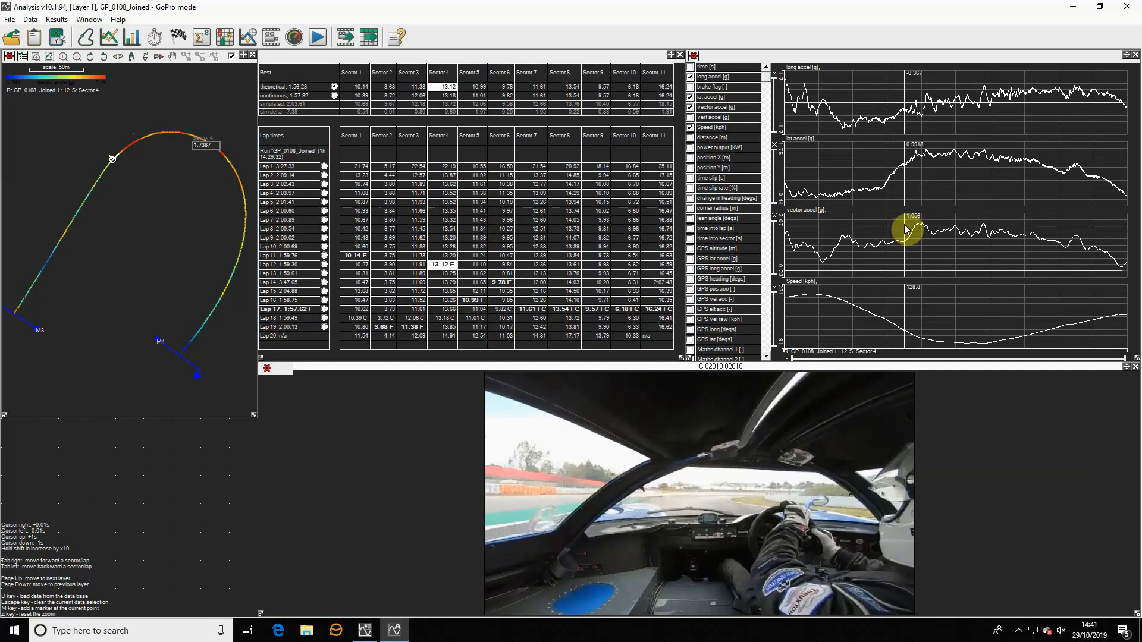
mouse_move(905, 230)
left_mouse_down()
mouse_move(884, 226)
mouse_move(942, 221)
left_mouse_up()
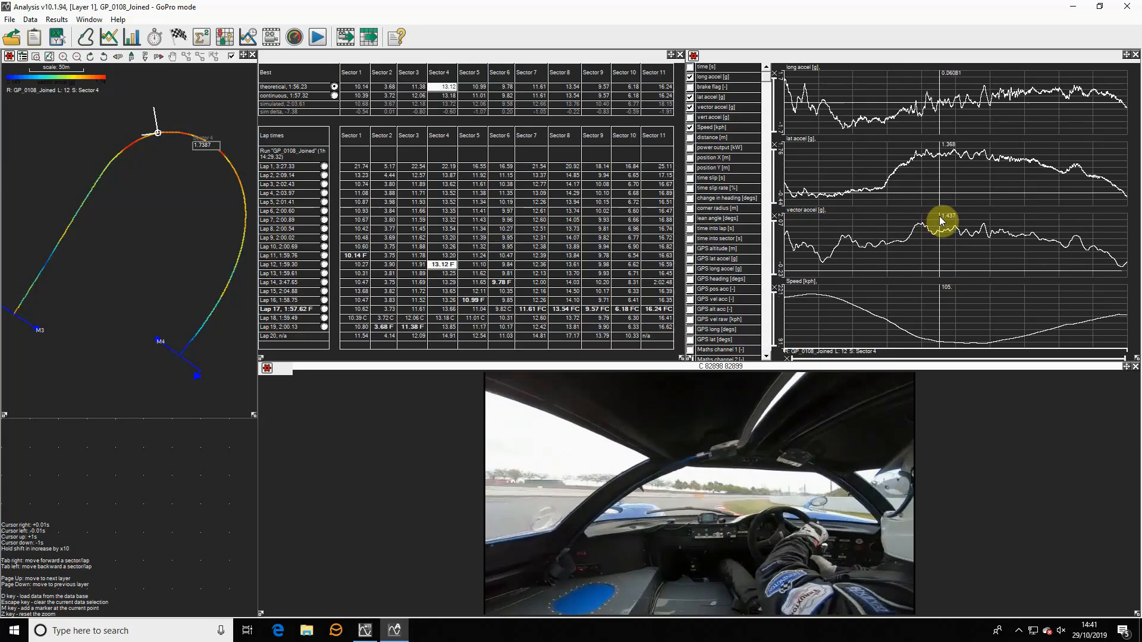
left_click_drag(942, 221, 1028, 222)
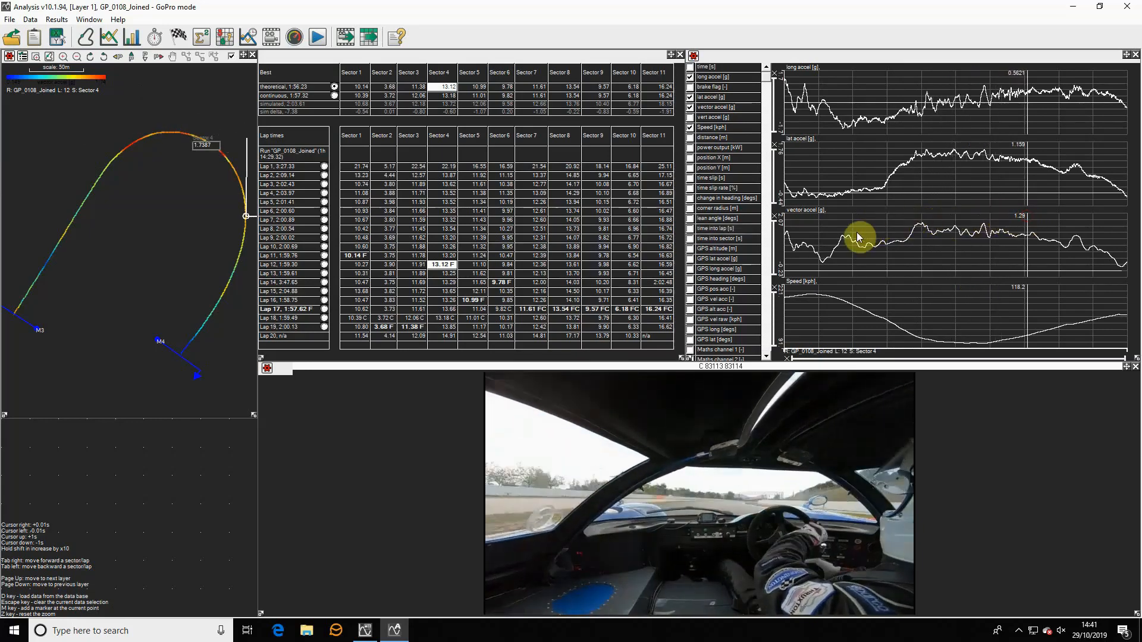
mouse_move(858, 237)
left_mouse_down()
mouse_move(1024, 245)
mouse_move(867, 246)
mouse_move(912, 236)
left_mouse_up()
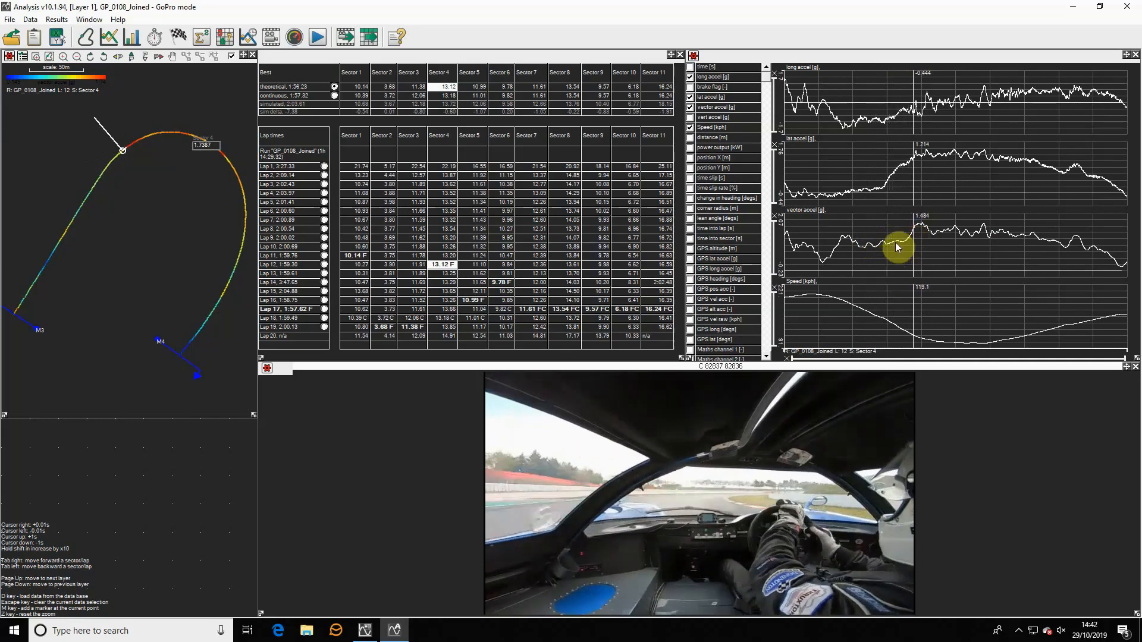
left_click_drag(854, 244, 1006, 237)
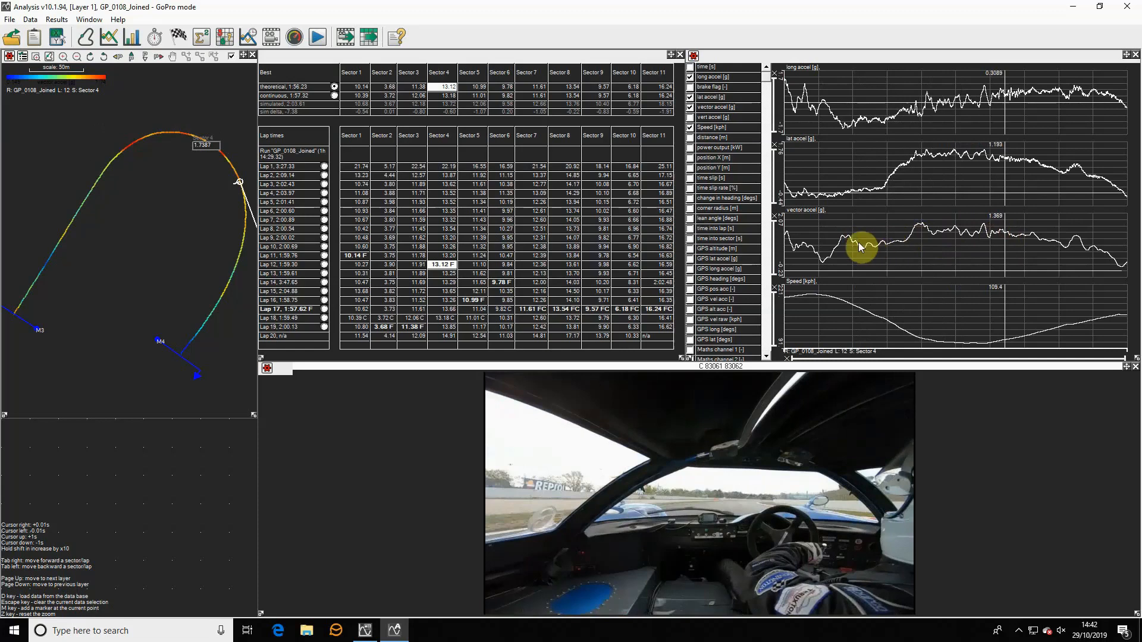
Scrub the long accel and lat accel graphs of Lap 12's Sector 4 to examine the transition from braking to turn-in.
left_click(853, 131)
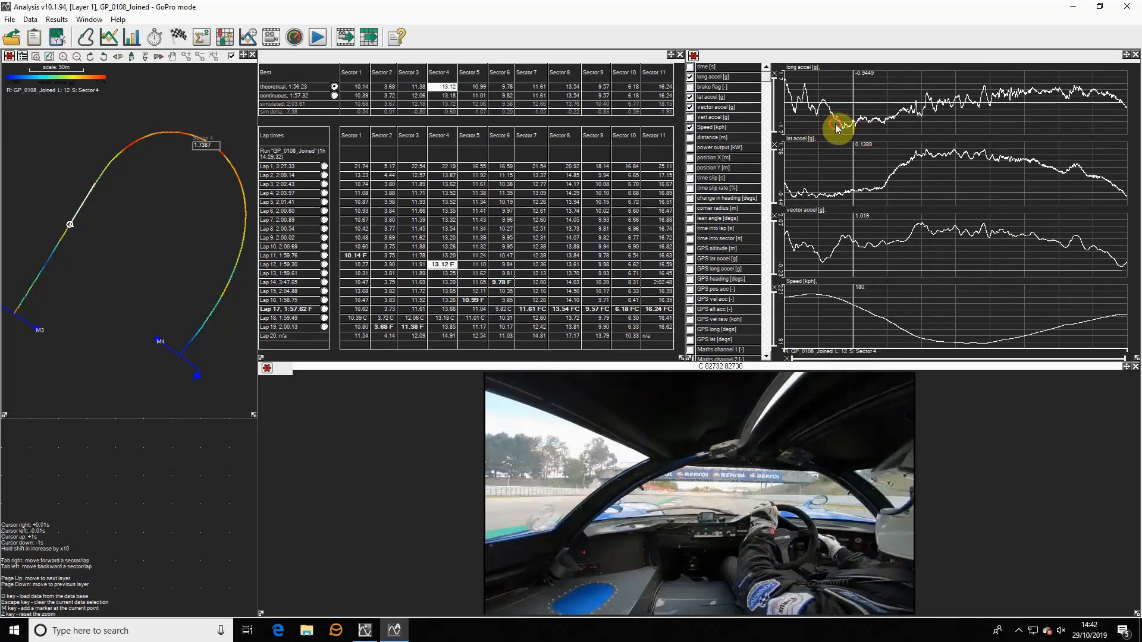
left_click(838, 128)
left_click_drag(839, 127, 913, 125)
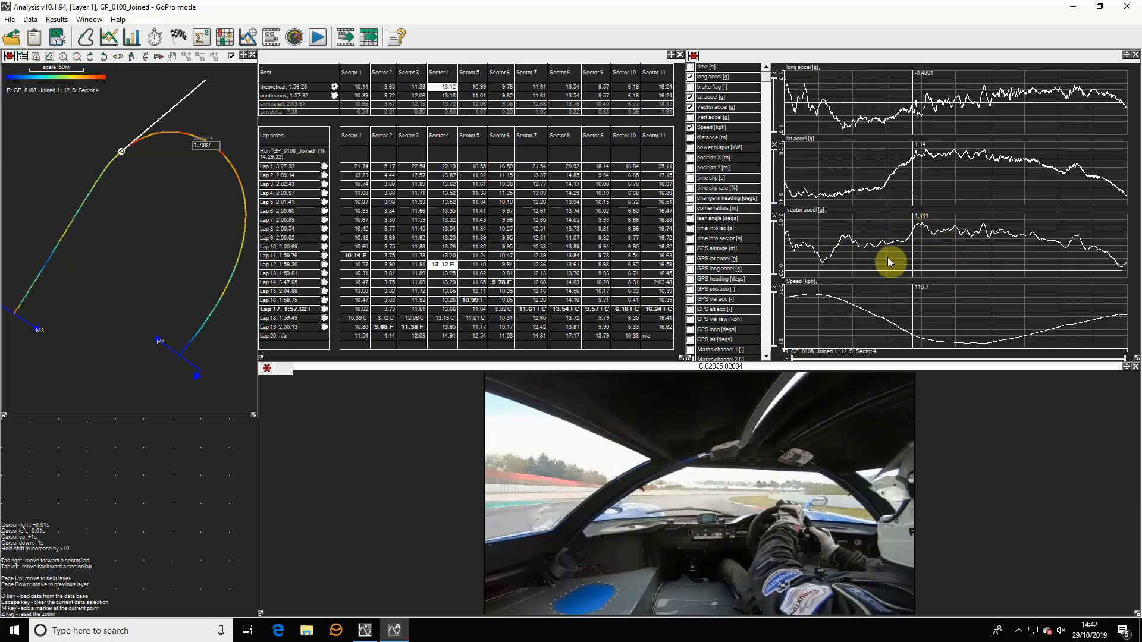
left_click(905, 176)
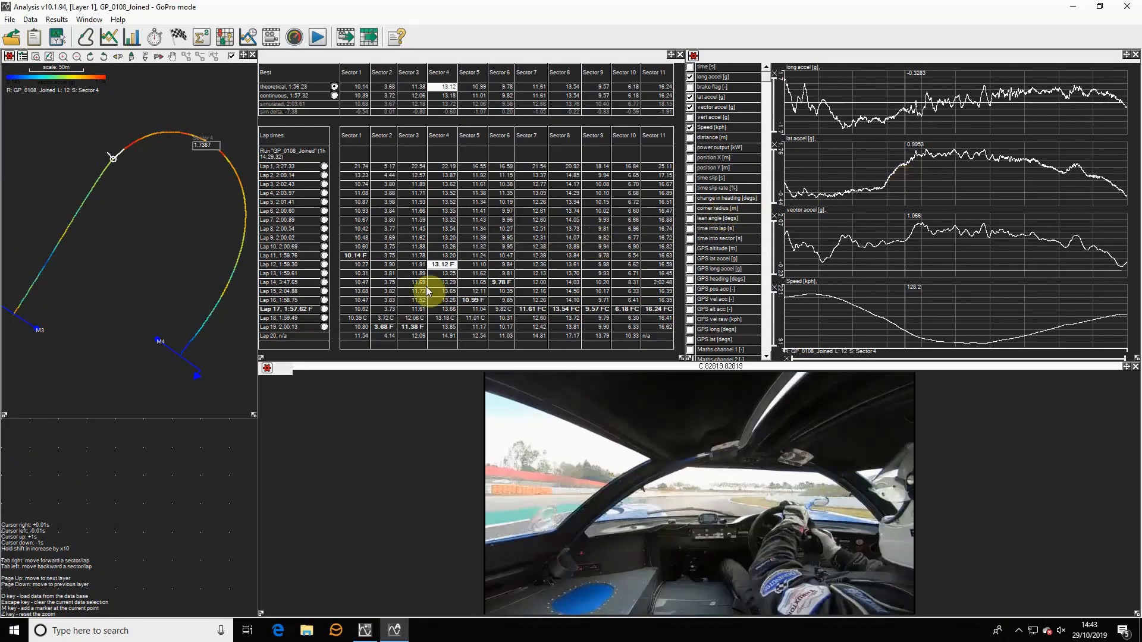
Show the whole of Lap 17 again and hide the sector statistics on the track map.
left_click(303, 314)
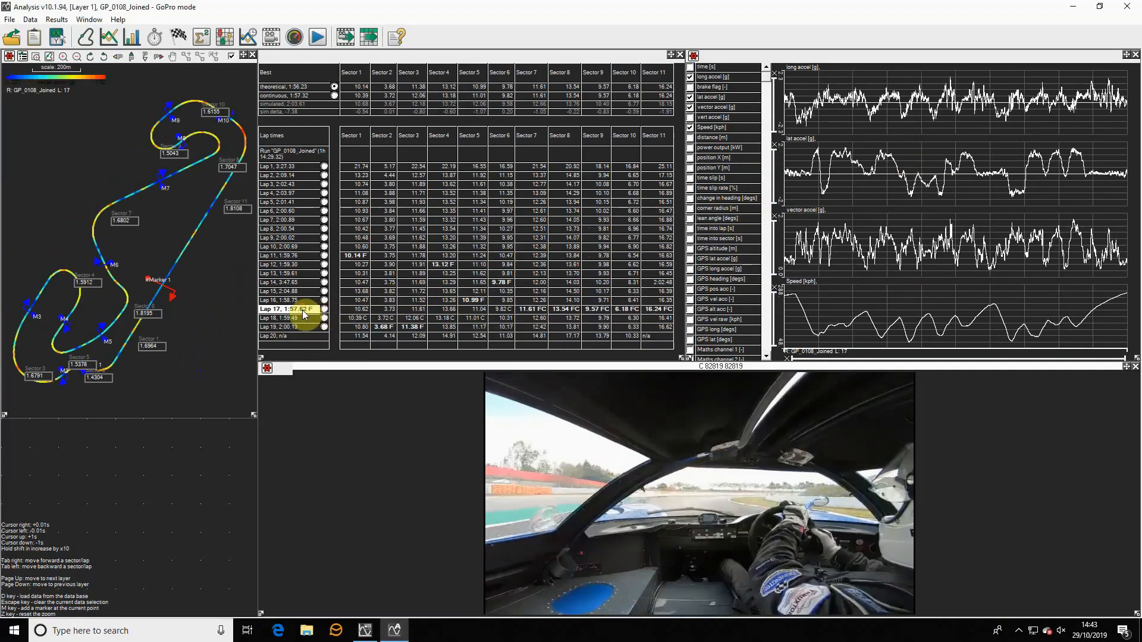
left_click(12, 59)
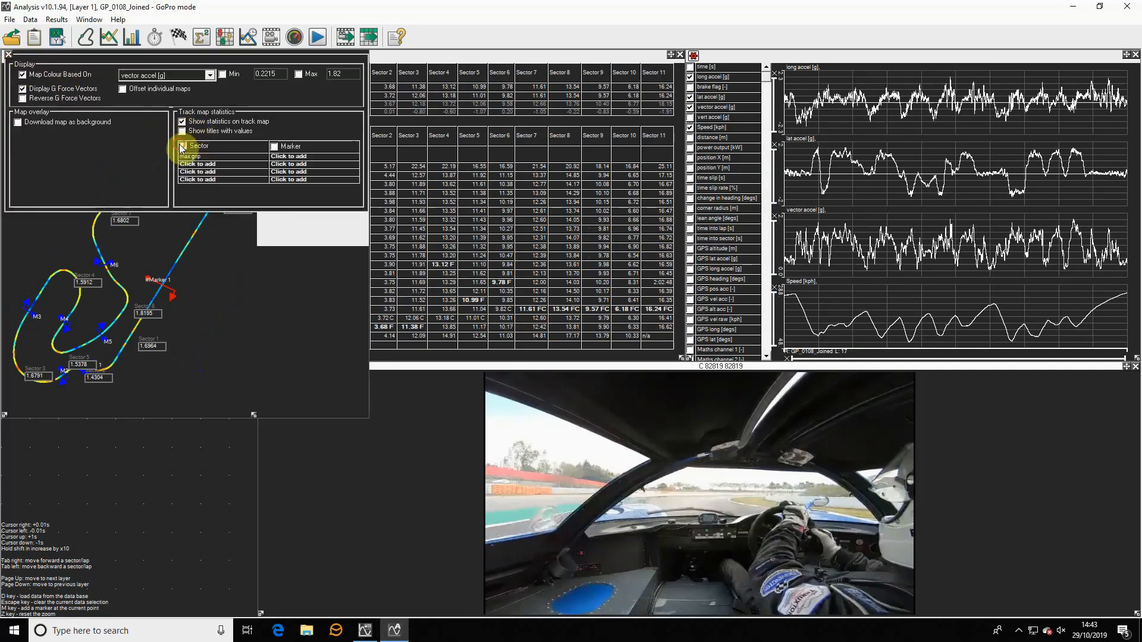
left_click(9, 54)
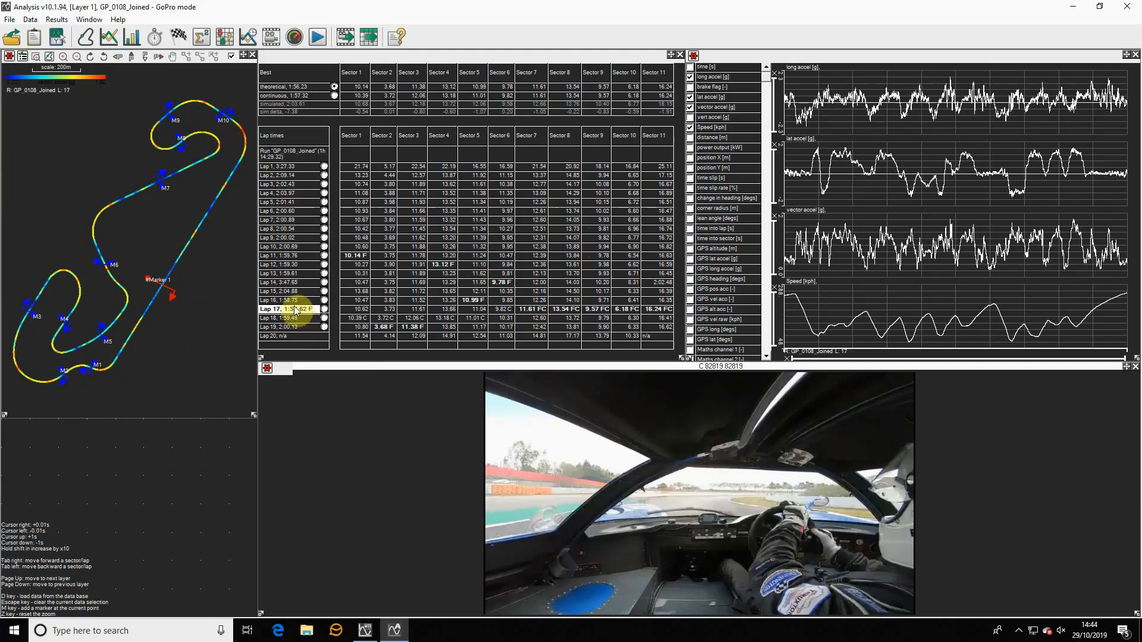
Overlay Lap 18 on Lap 17 and scrub the Speed graph from the start of the lap to compare their videos.
left_click(296, 319)
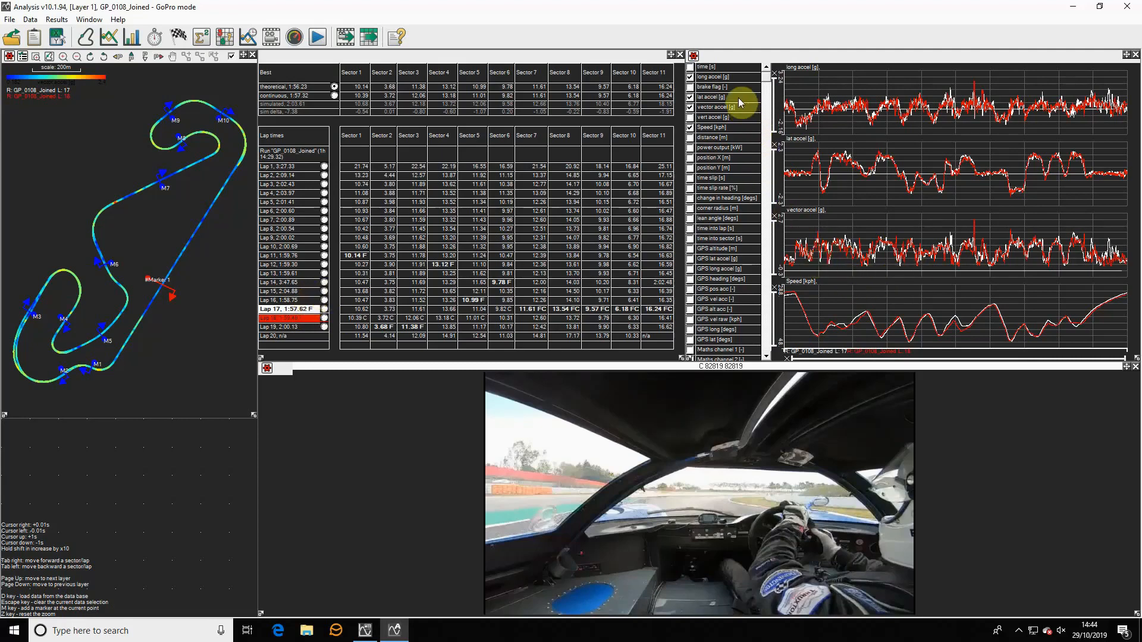
left_click(791, 308)
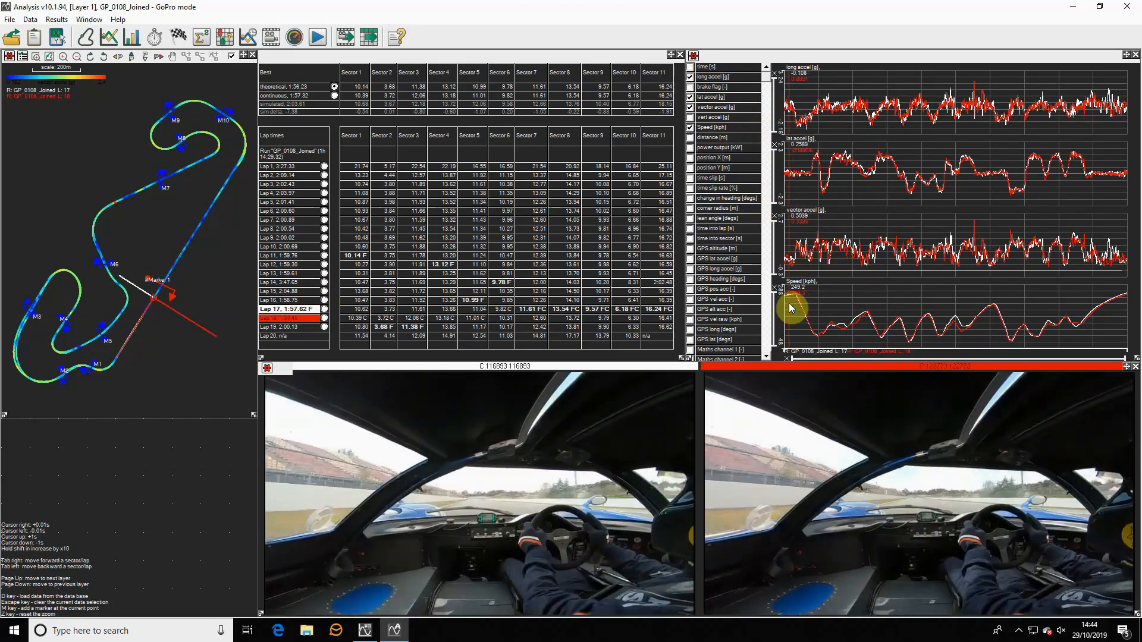
mouse_move(791, 308)
left_mouse_down()
mouse_move(947, 303)
mouse_move(960, 293)
mouse_move(843, 298)
left_mouse_up()
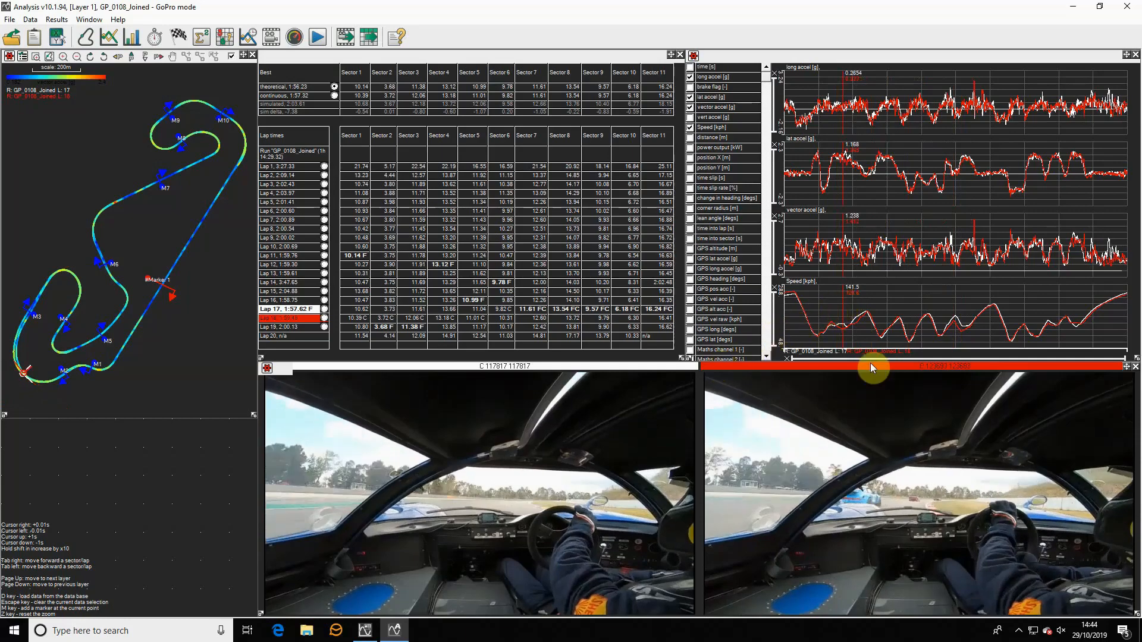
Lower the video window, extend the times table and graph windows down to it, and leave only Speed plotted.
left_click(1126, 366)
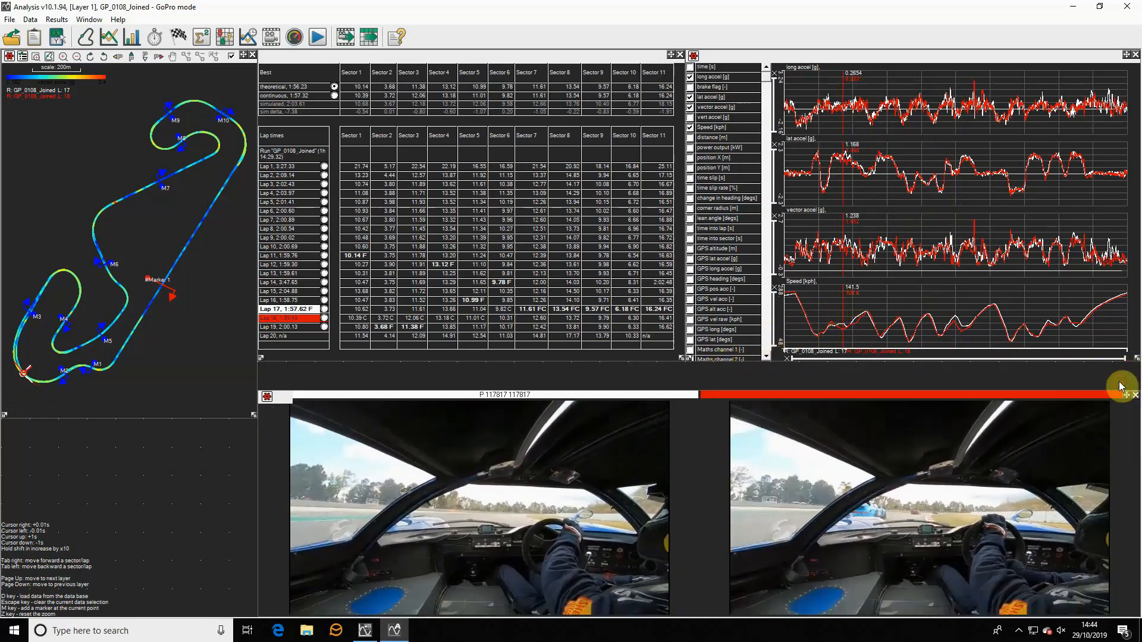
mouse_move(692, 364)
left_mouse_down()
mouse_move(684, 357)
mouse_move(682, 383)
left_mouse_up()
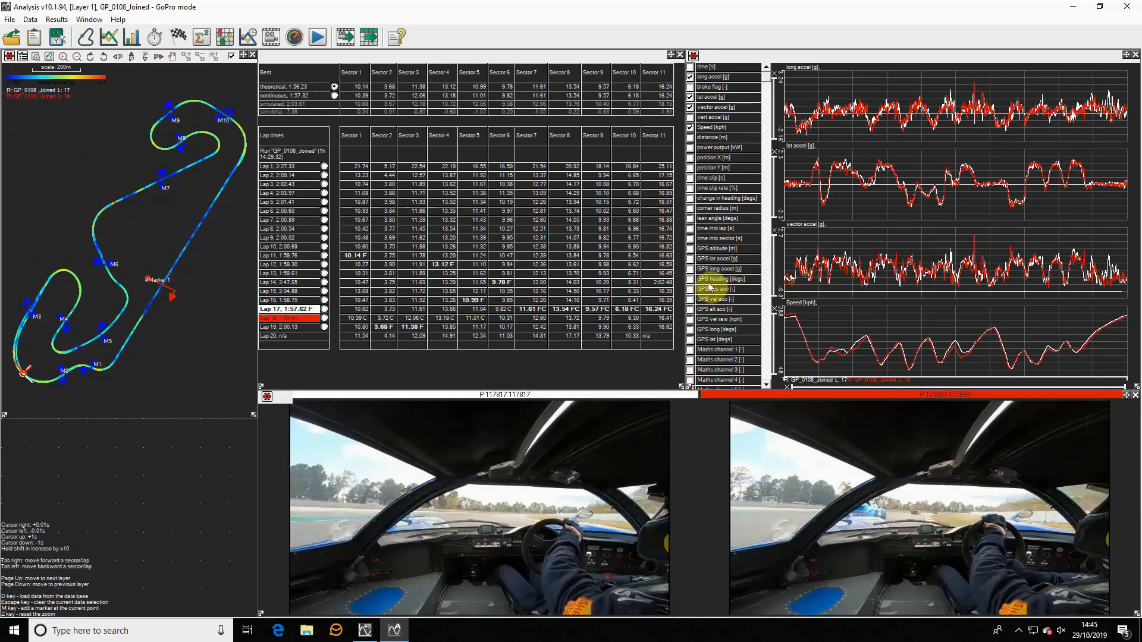
left_click(690, 77)
left_click(690, 97)
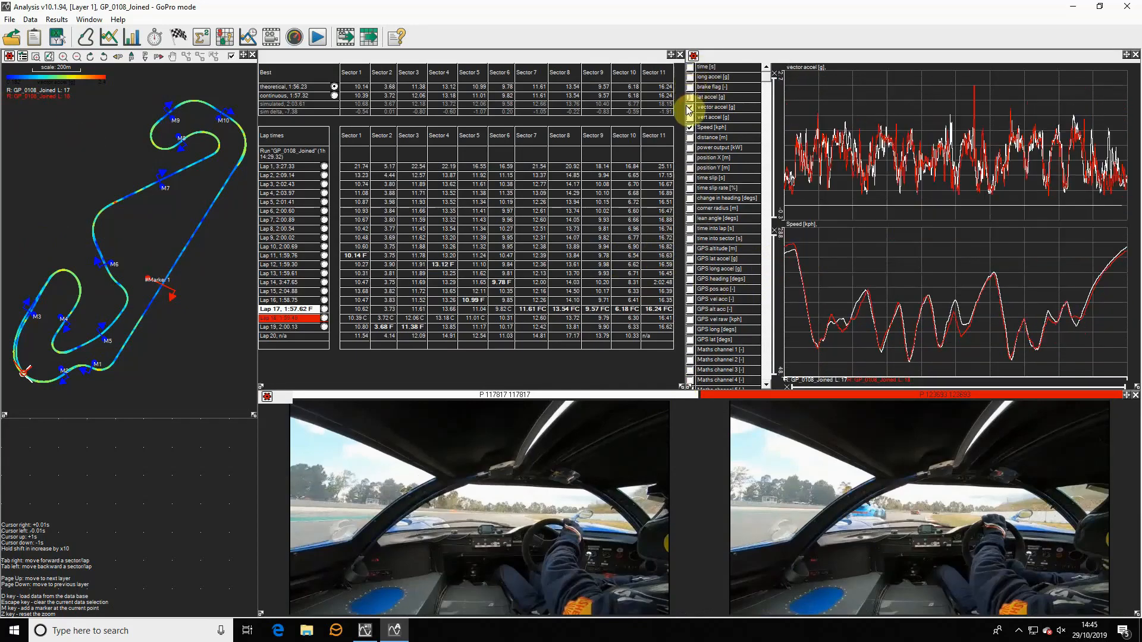
left_click(691, 107)
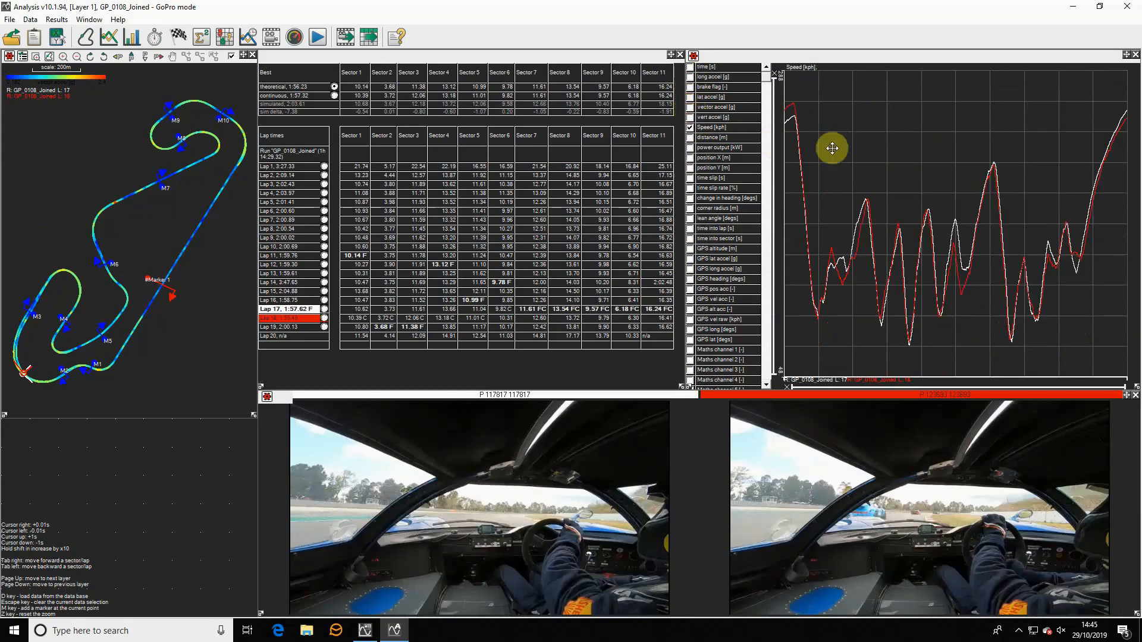
Plot the time slip rate, show Lap 18 alone and scrub its time slip rate graph to the highest peak.
left_click(689, 187)
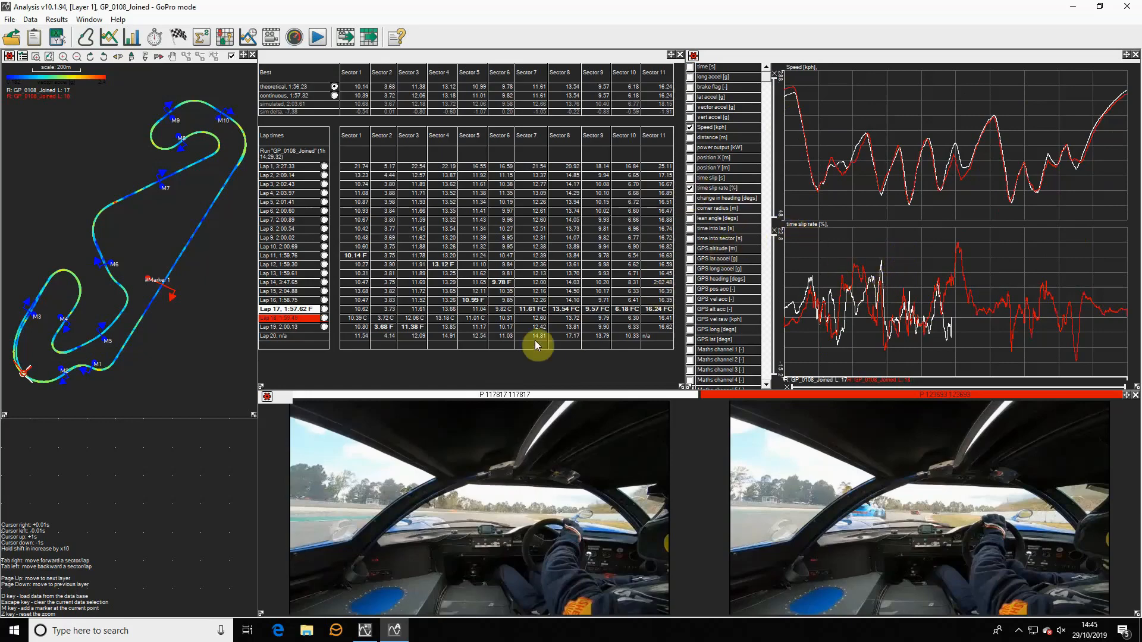
left_click(295, 317)
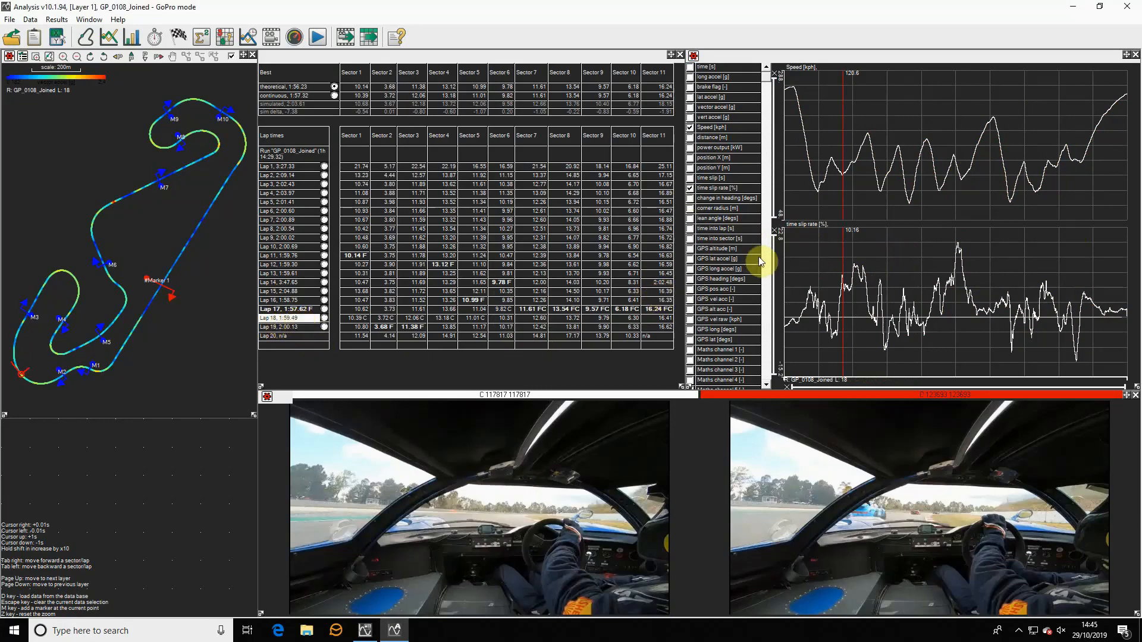
left_click_drag(796, 310, 958, 290)
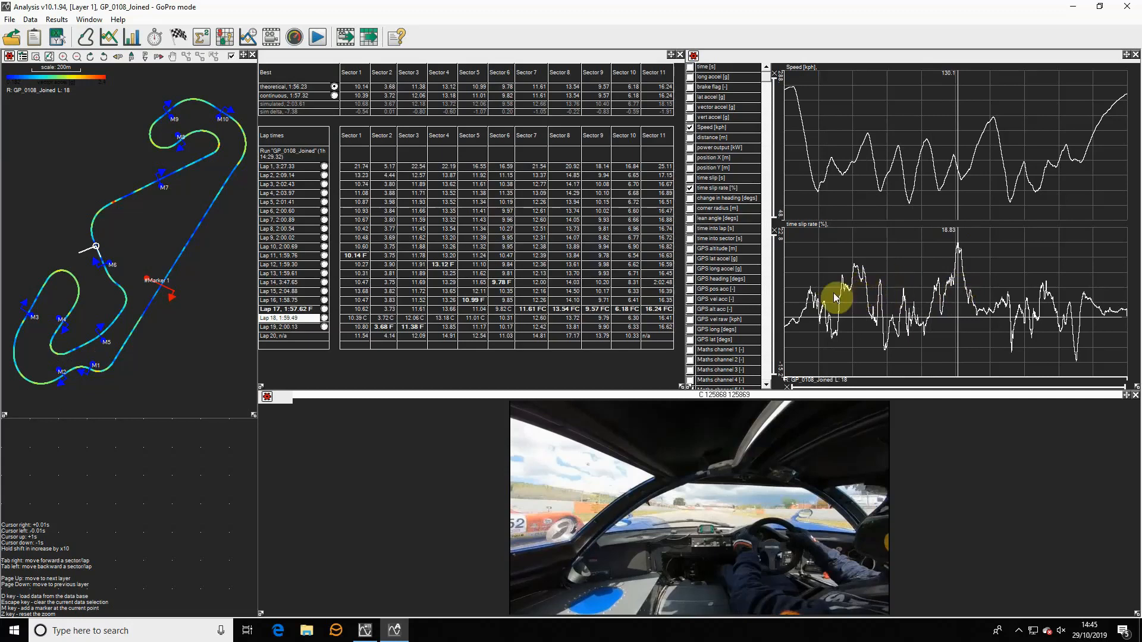
Add the time slip graph and scrub both slip graphs through Lap 18 to relate time slip to its rate.
left_click(691, 178)
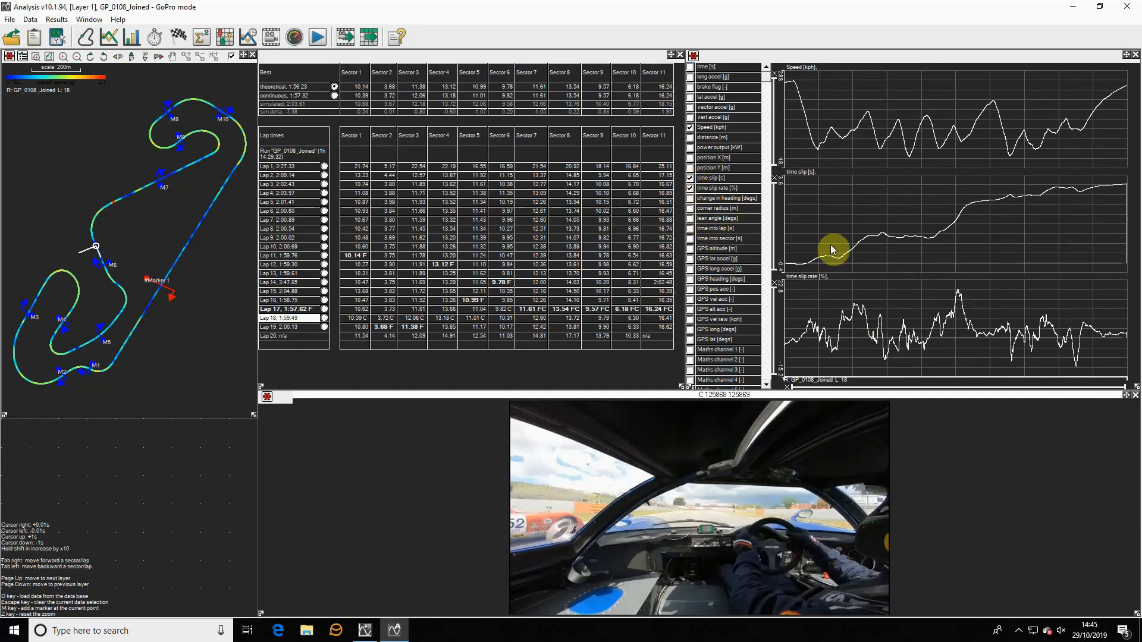
left_click(786, 268)
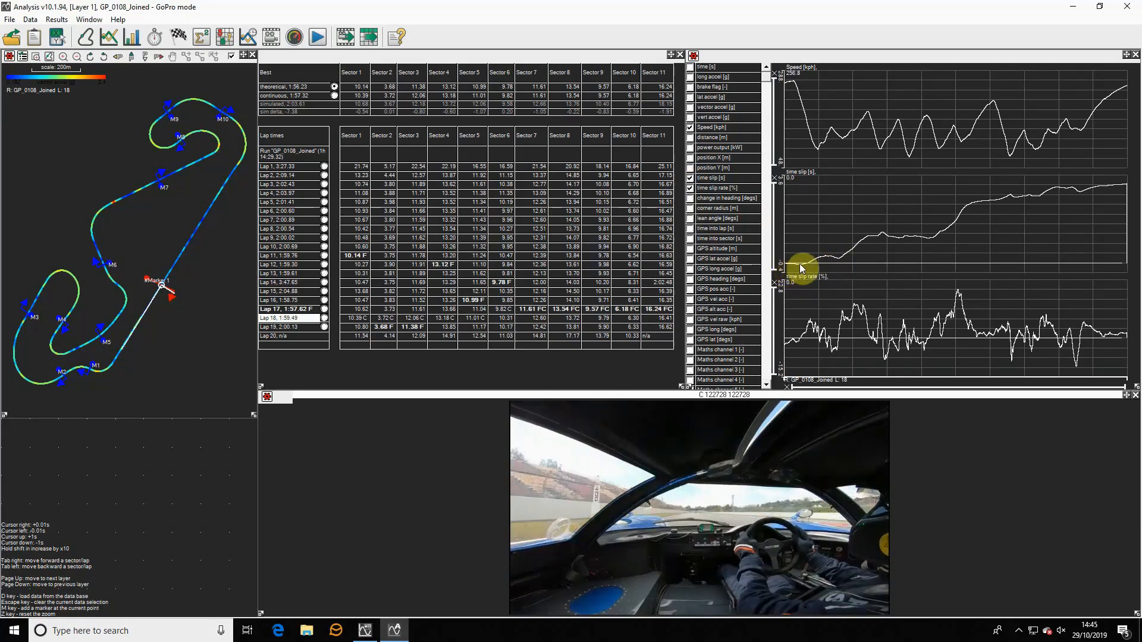
left_click_drag(802, 268, 1068, 186)
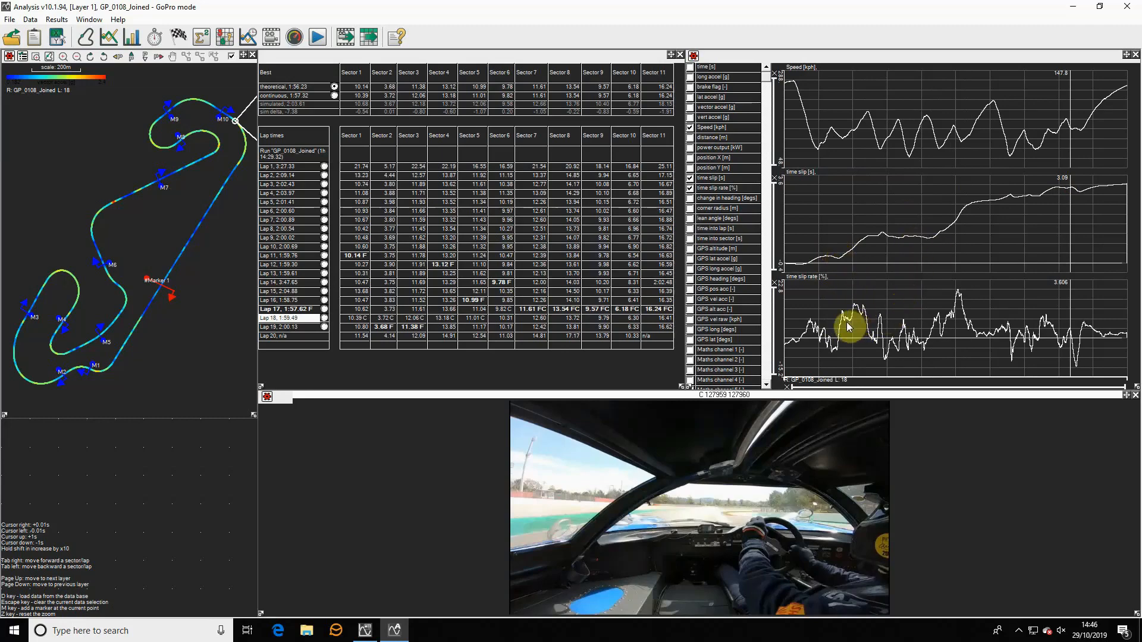
mouse_move(847, 322)
left_mouse_down()
mouse_move(831, 327)
mouse_move(958, 320)
left_mouse_up()
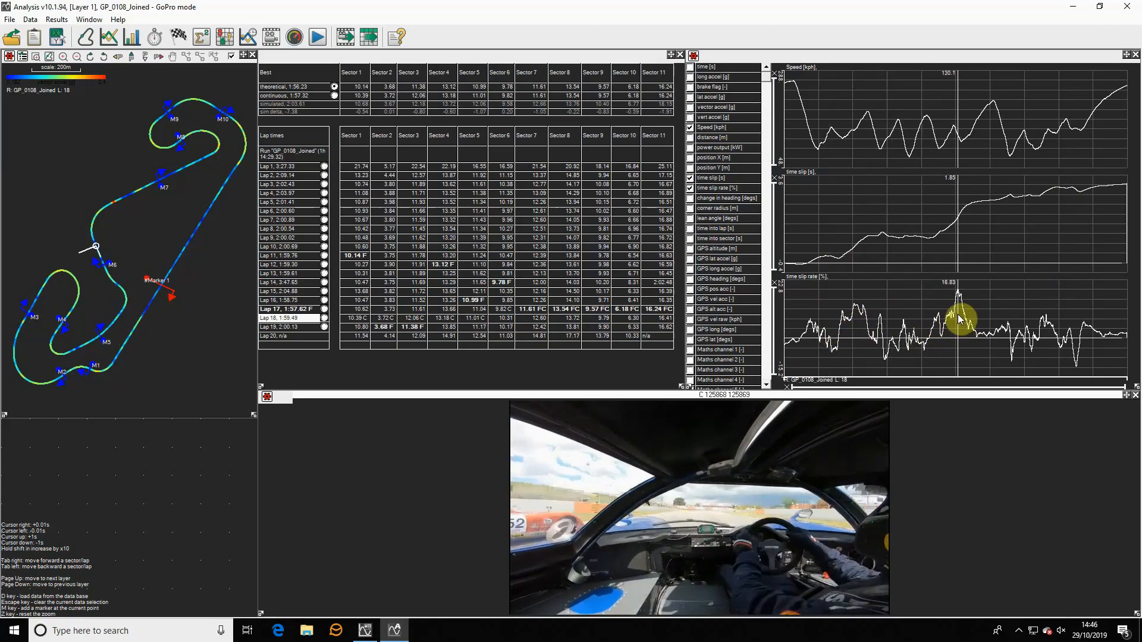
left_click_drag(816, 233, 953, 226)
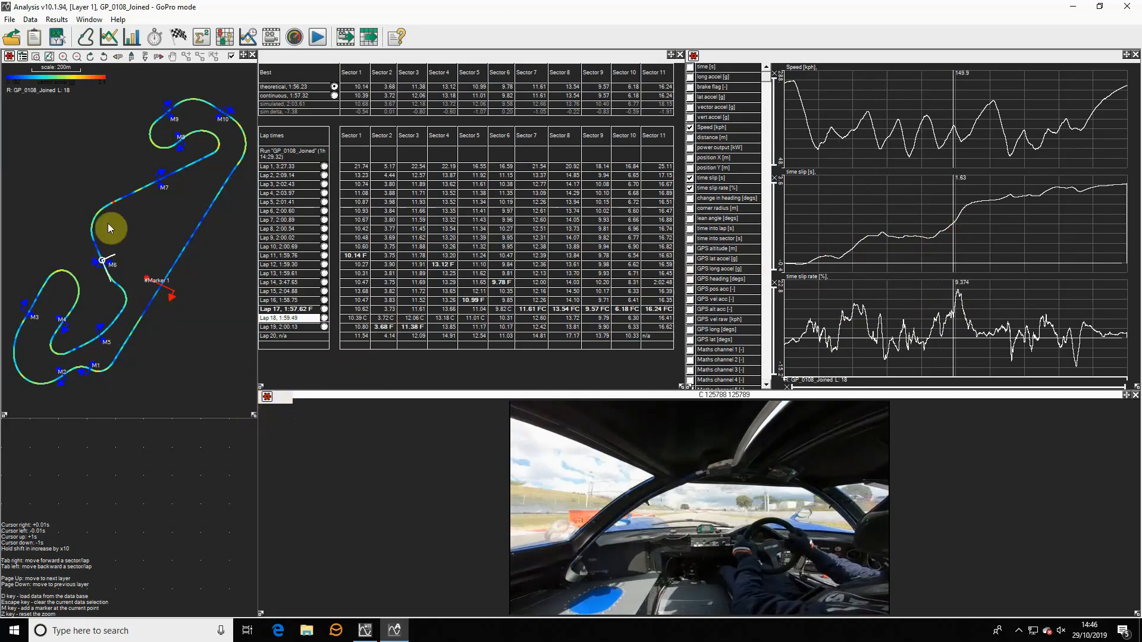
Colour the track map by time slip rate [%].
left_click(9, 58)
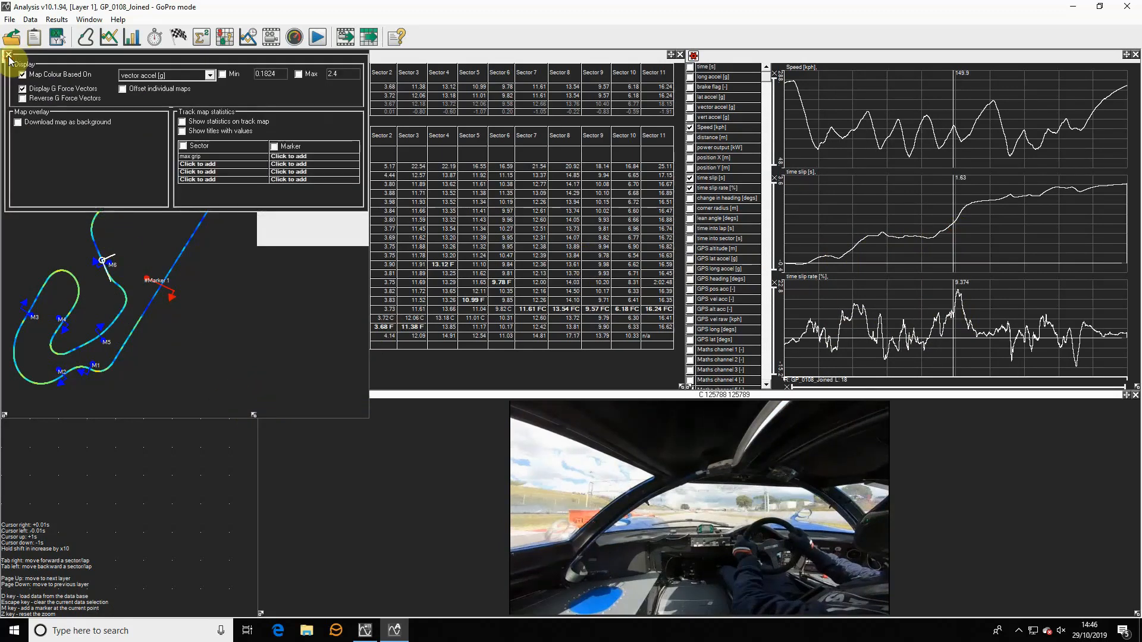
left_click(170, 74)
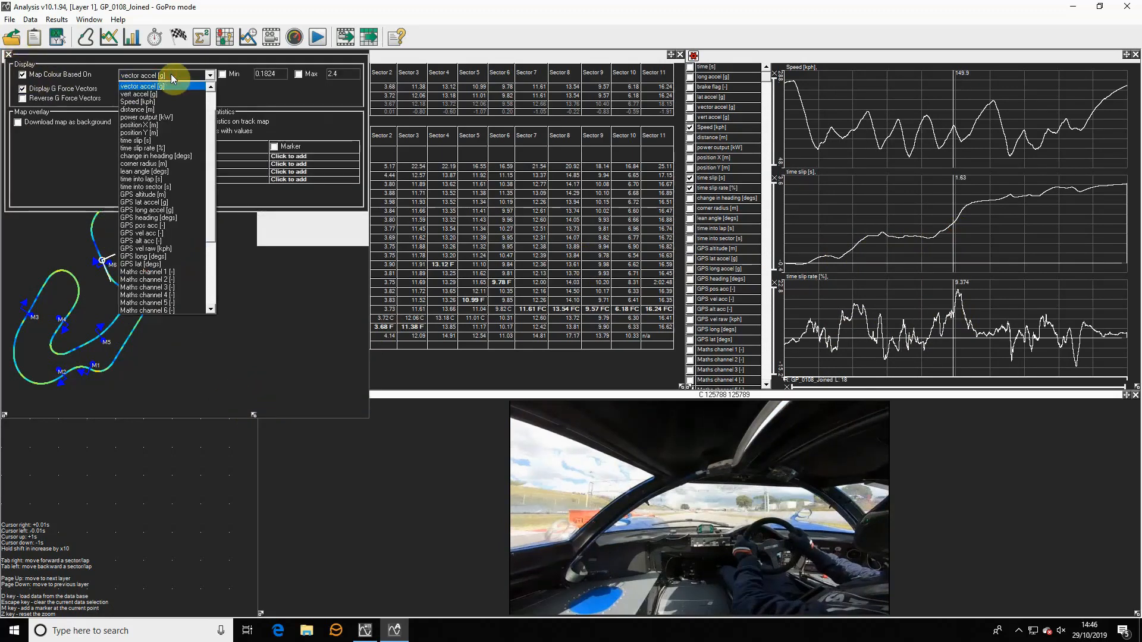
left_click(166, 148)
left_click(10, 58)
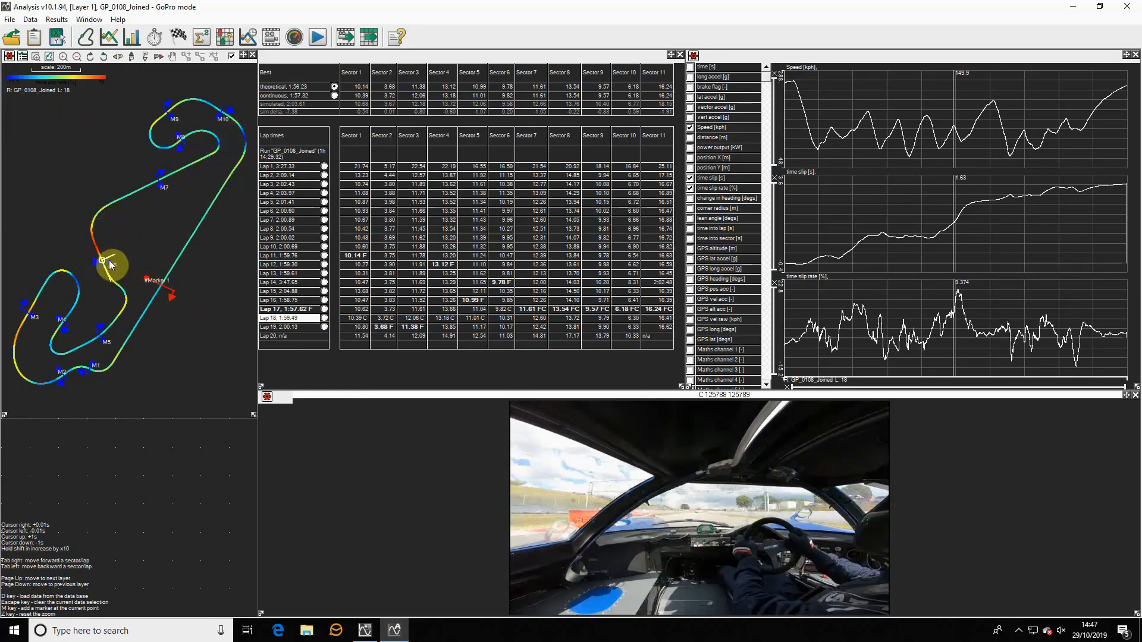
Examine the track section around marker M6 on the coloured map with its video, for Lap 18 and for Lap 13.
left_click(290, 318)
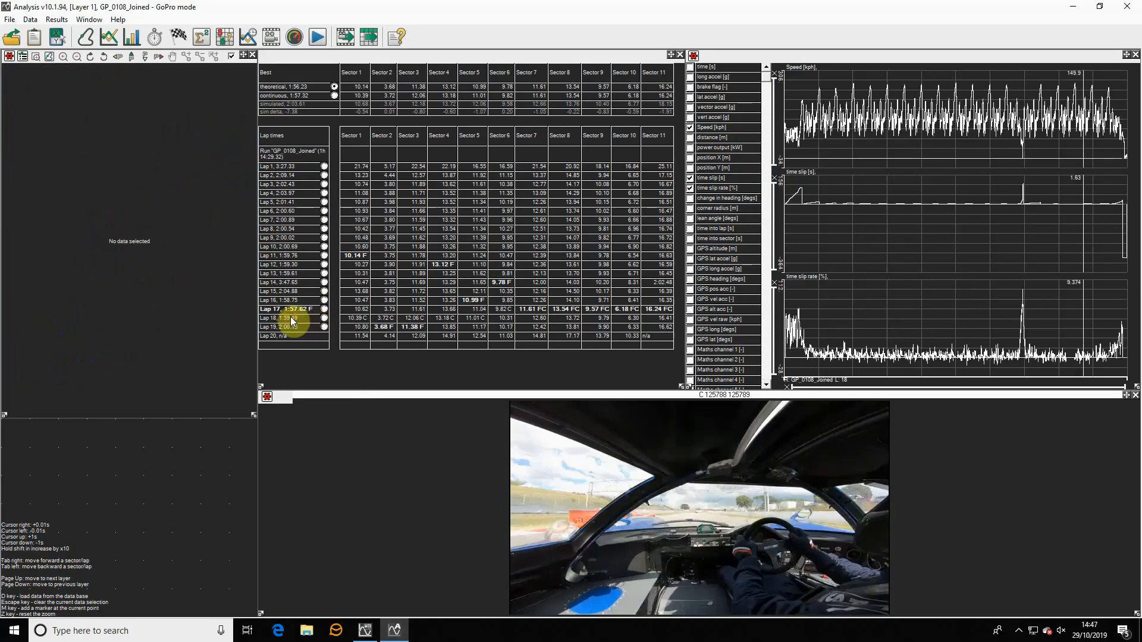
left_click(98, 246)
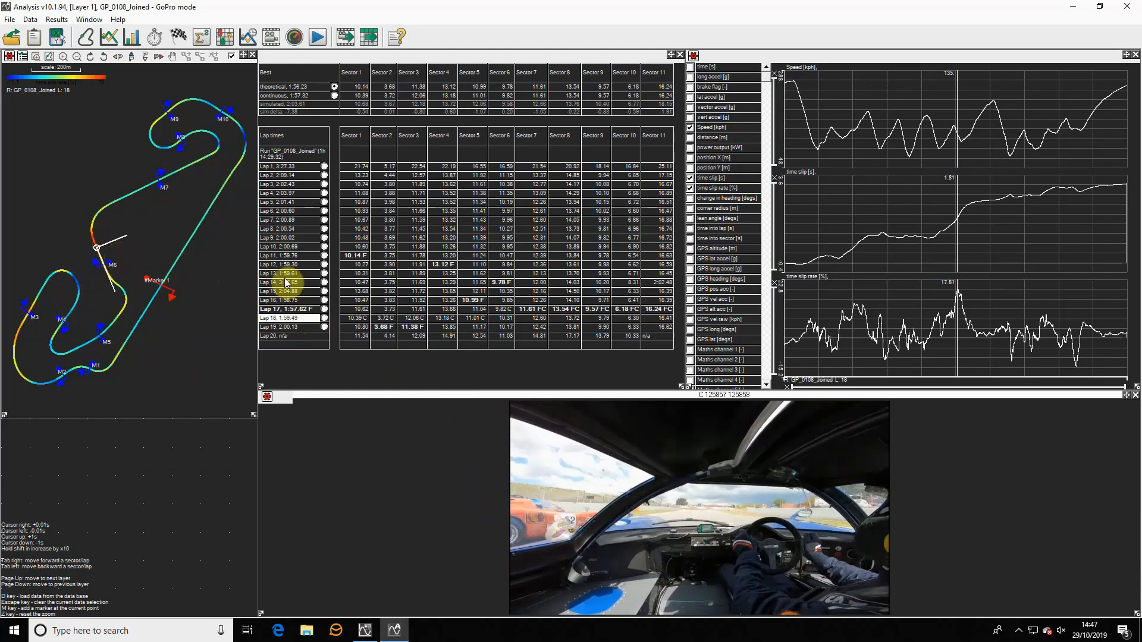
left_click(280, 318)
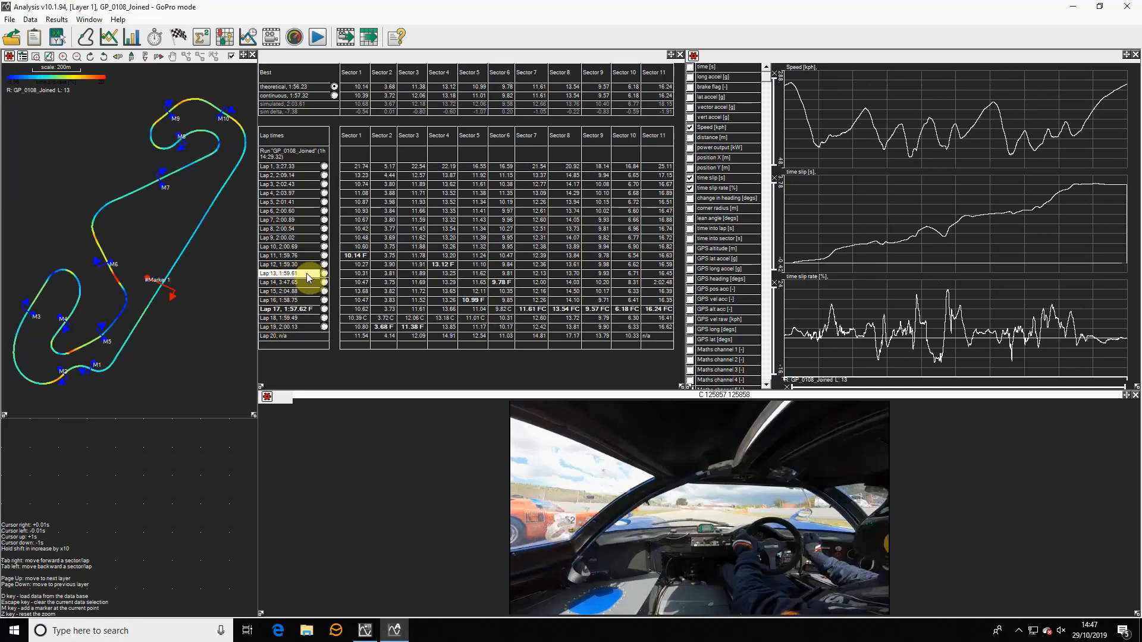
left_click(114, 274)
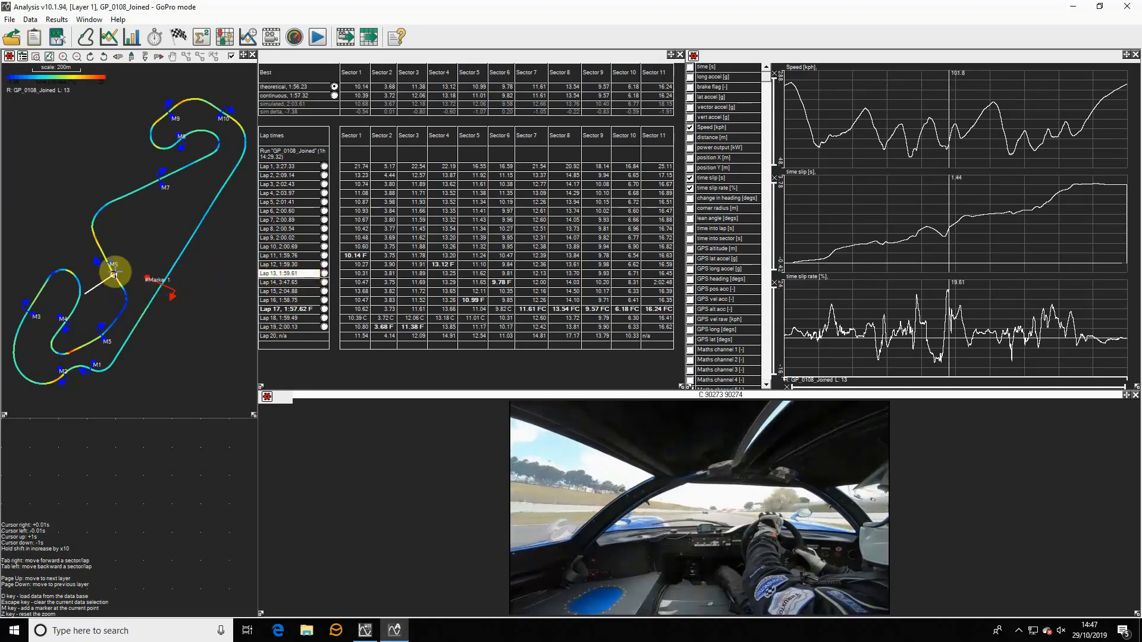
mouse_move(114, 273)
left_mouse_down()
mouse_move(110, 309)
mouse_move(126, 297)
mouse_move(106, 257)
mouse_move(118, 308)
mouse_move(110, 291)
mouse_move(107, 301)
mouse_move(126, 304)
mouse_move(118, 278)
mouse_move(115, 306)
mouse_move(109, 295)
mouse_move(132, 289)
mouse_move(118, 268)
mouse_move(121, 302)
mouse_move(117, 283)
left_mouse_up()
left_click(284, 314)
left_click(281, 310)
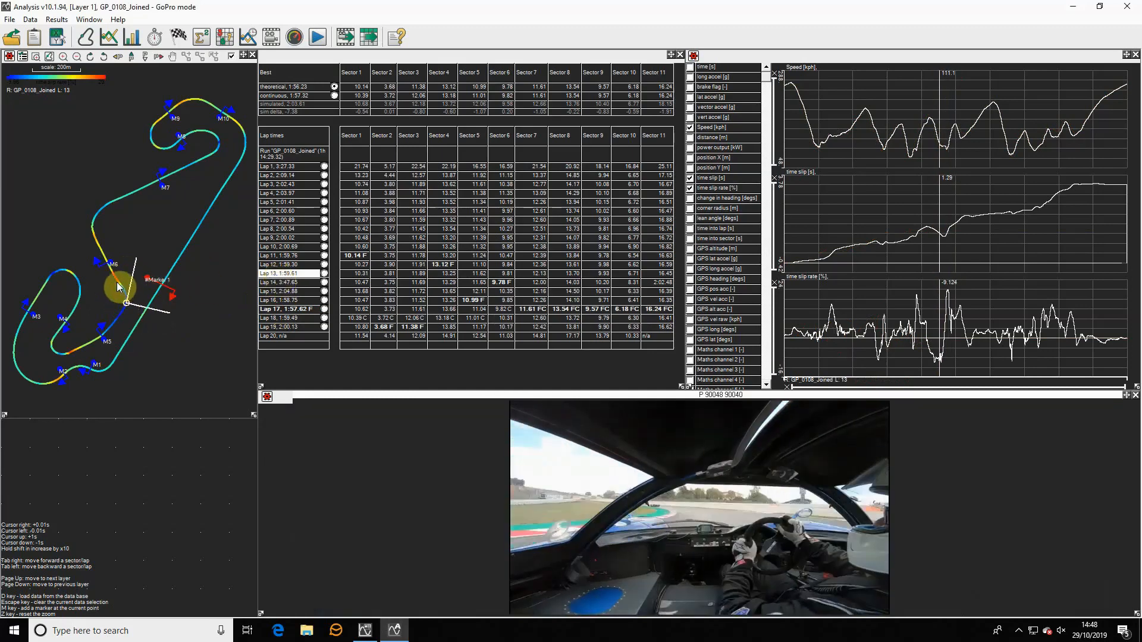
Show Lap 10 alone and scrub the track map just past marker M9 to view the matching video.
left_click(293, 256)
left_click(289, 247)
left_click(112, 277)
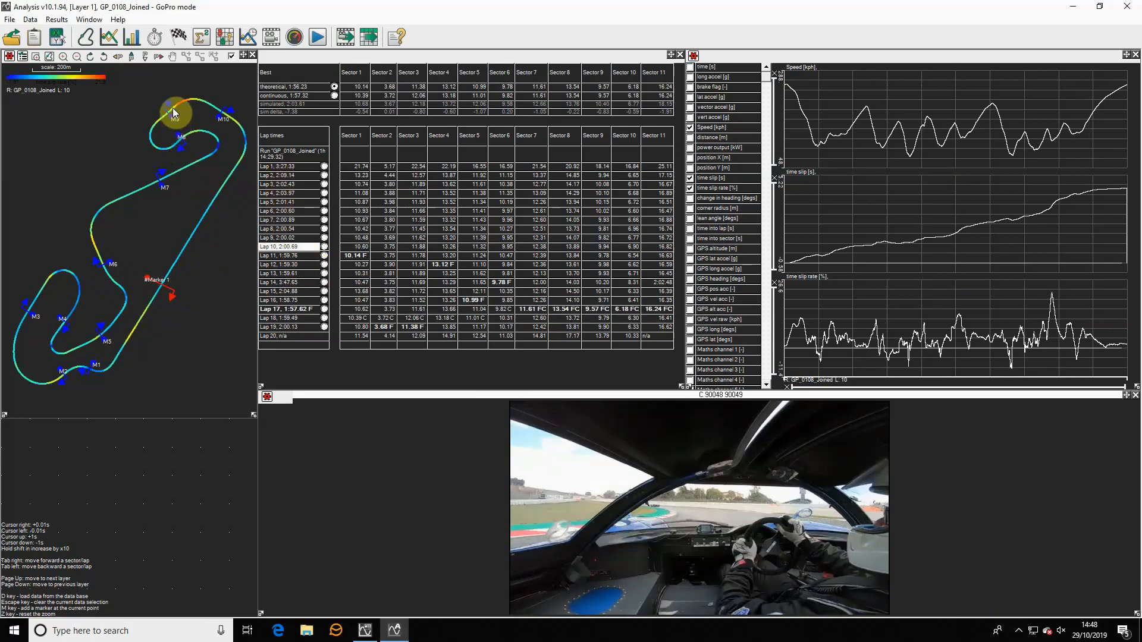
left_click(179, 104)
left_click_drag(179, 104, 183, 101)
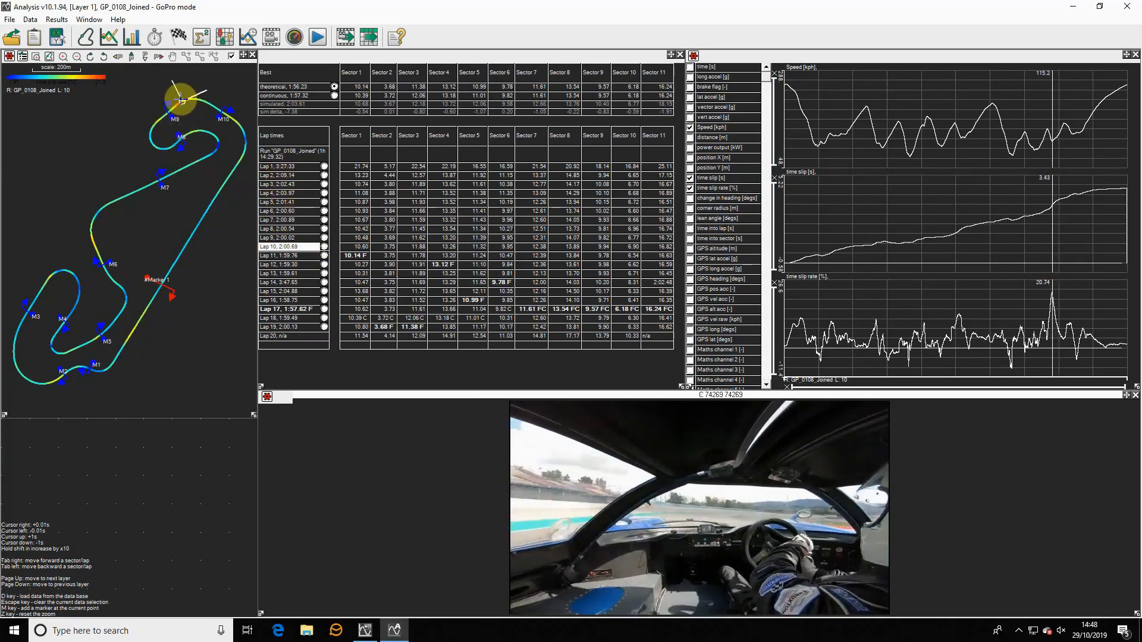
left_click(184, 99)
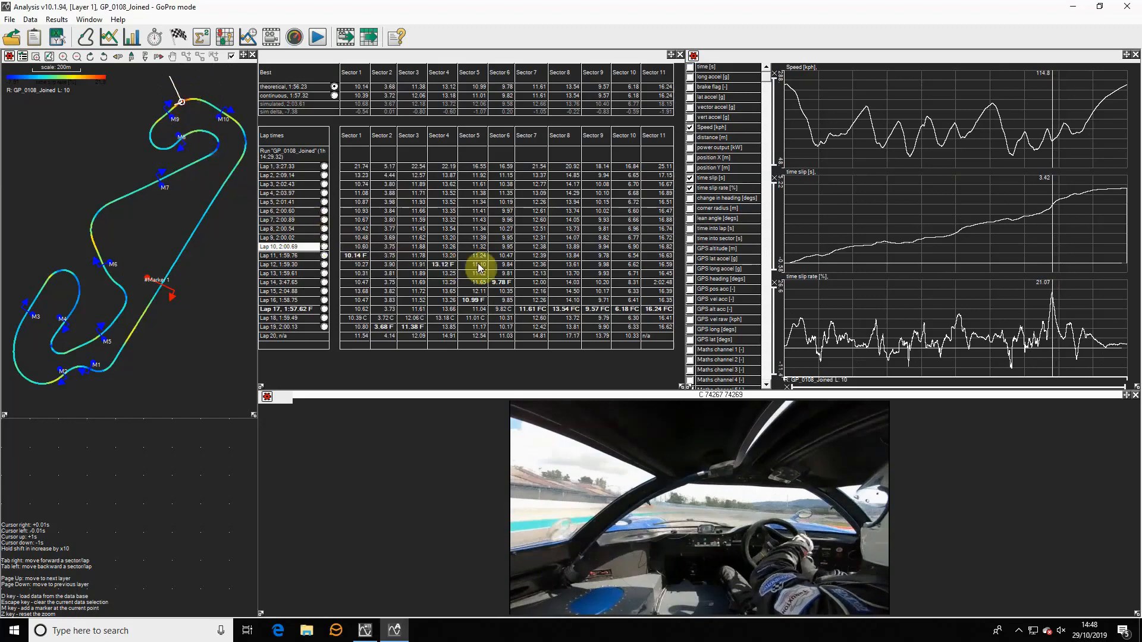
Isolate Sectors 4, 5 and 6 of Lap 12 in turn and return to the whole of Lap 13 by itself.
left_click(447, 265)
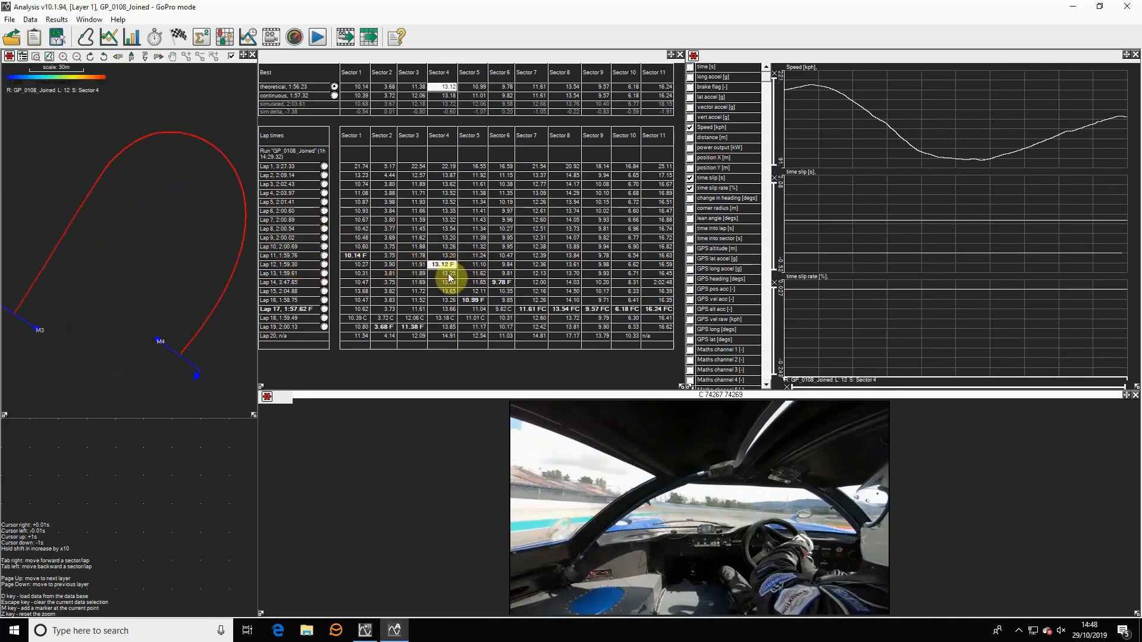
left_click(483, 265)
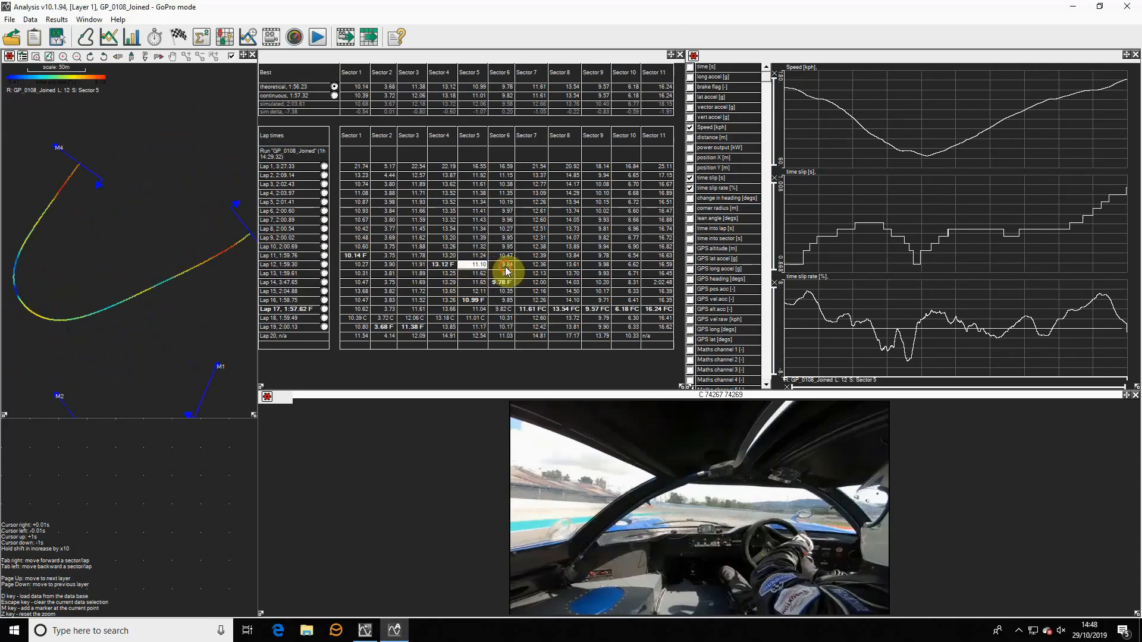
left_click(506, 266)
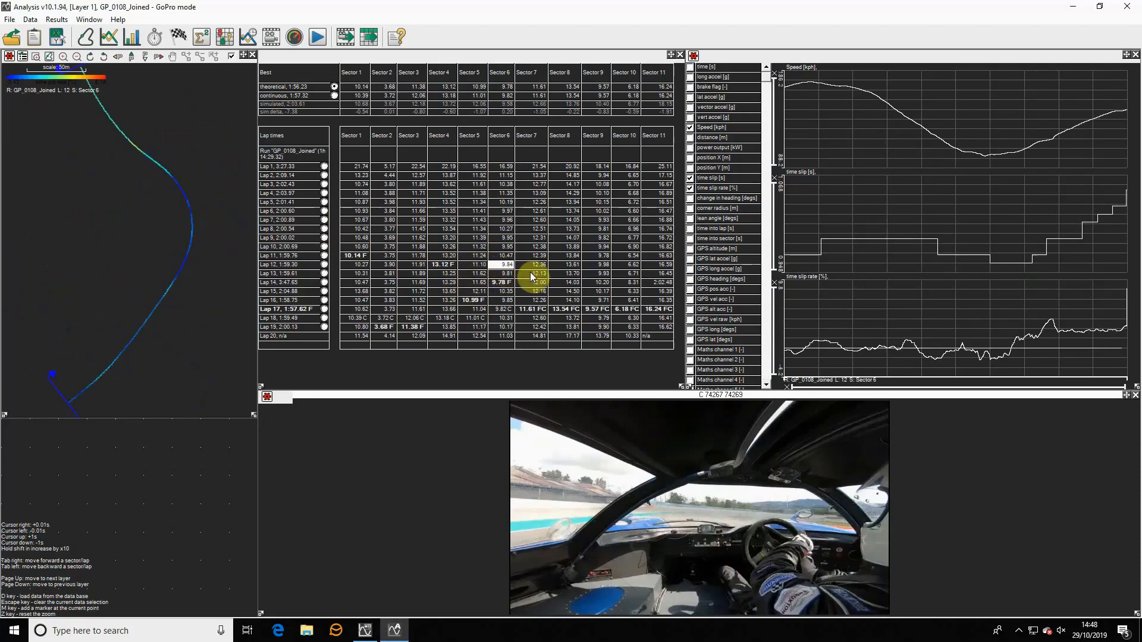
left_click(296, 283)
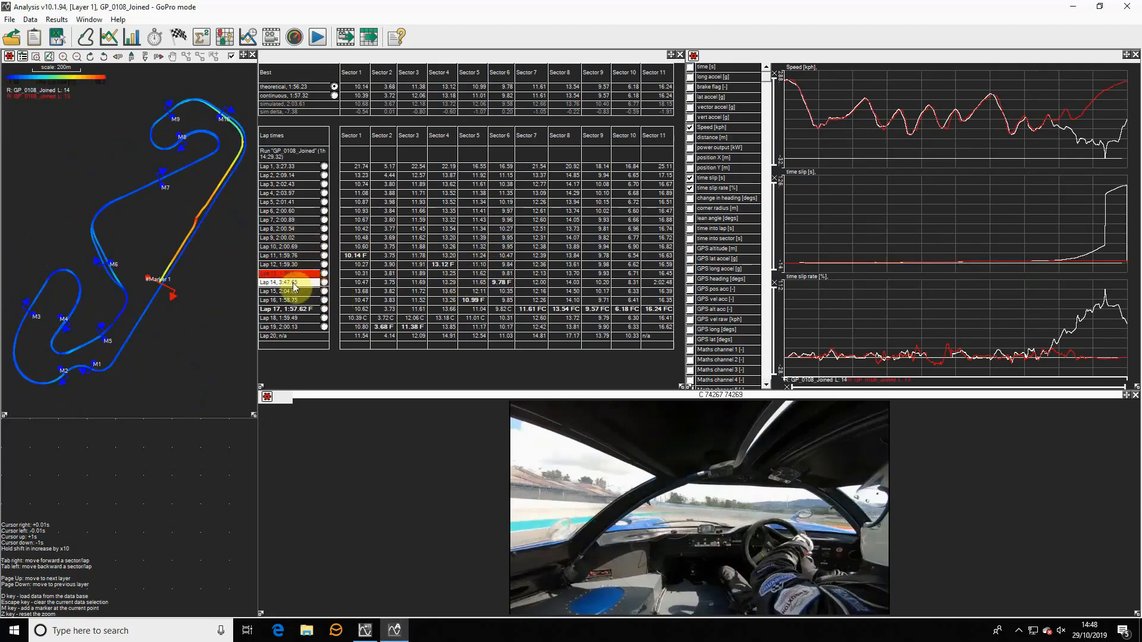
left_click(296, 275)
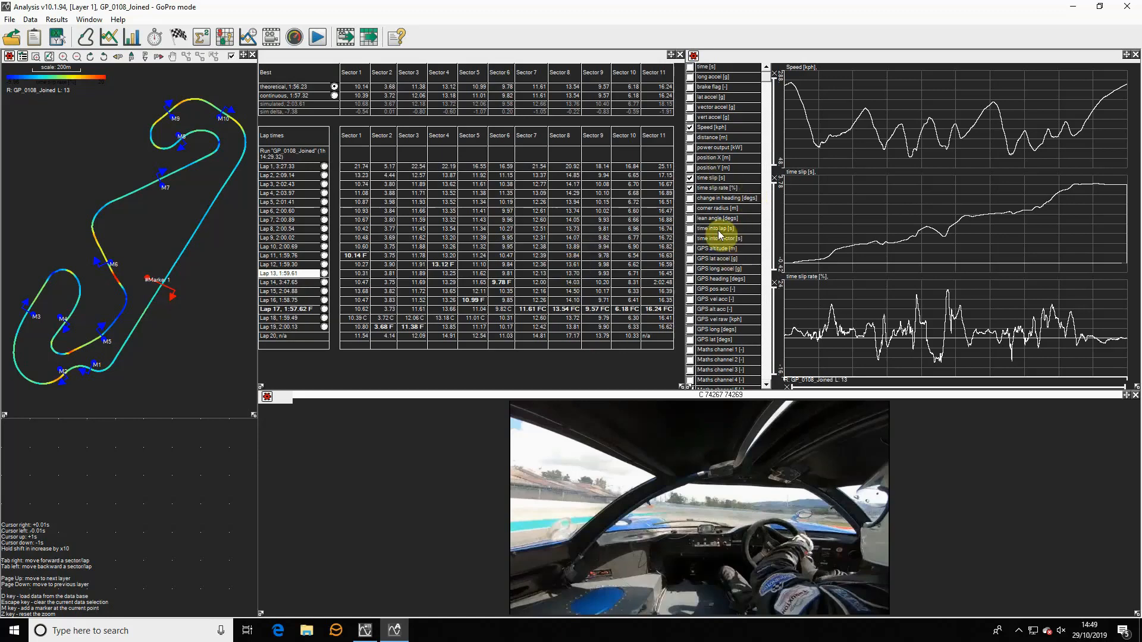
Shorten the times table and graph windows, and move the video window up beneath them and enlarge it.
left_click_drag(682, 386, 682, 357)
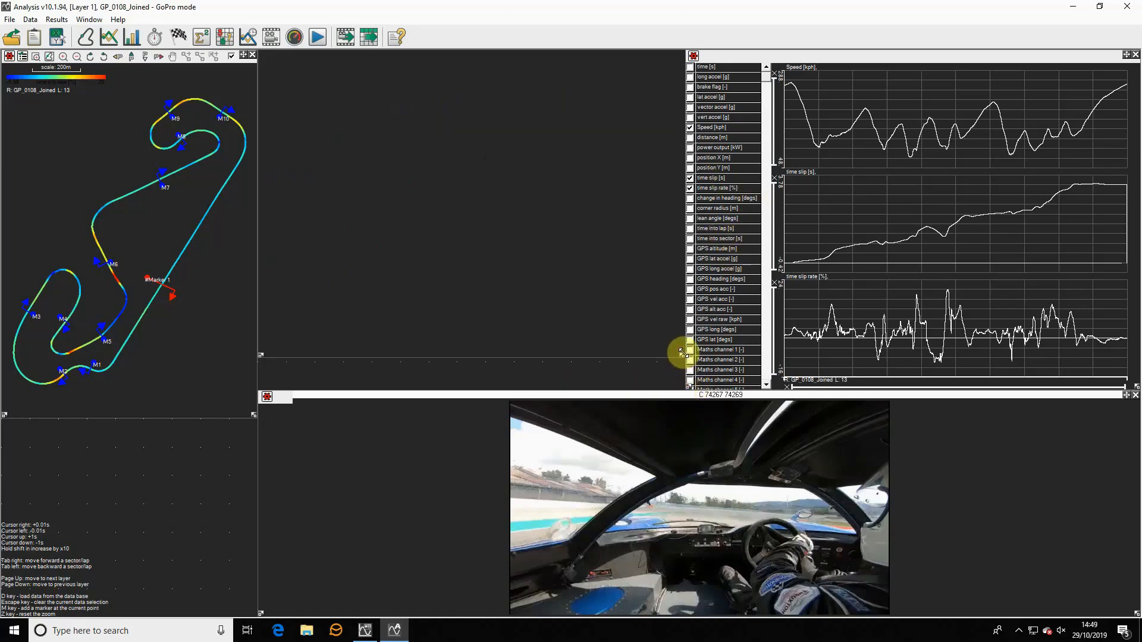
left_click_drag(1136, 386, 1130, 355)
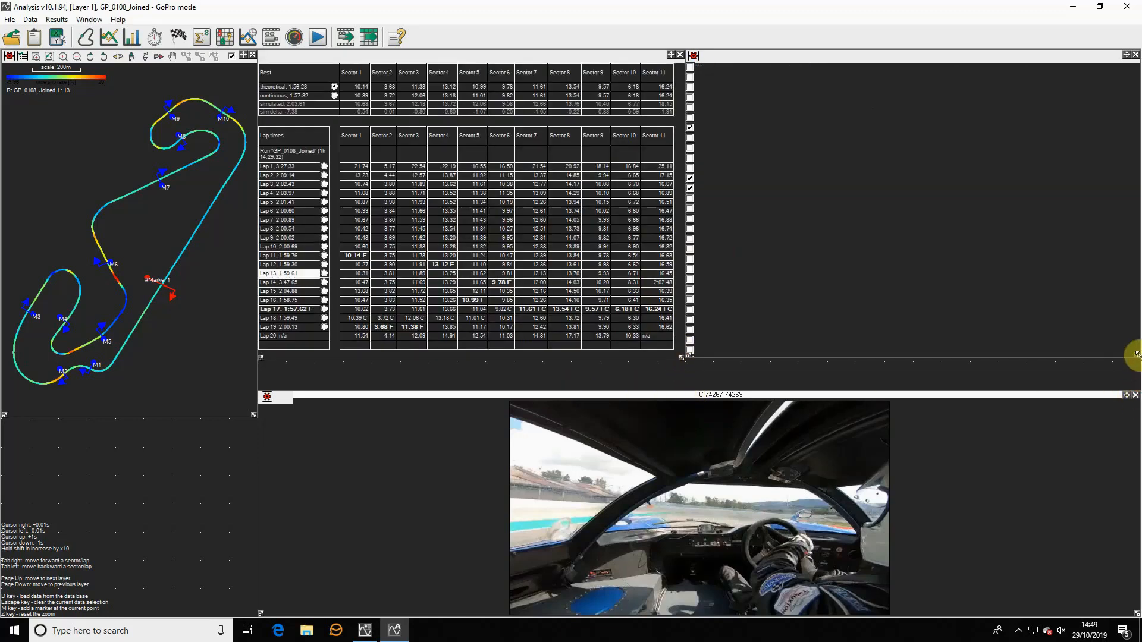
left_click_drag(1128, 394, 1128, 371)
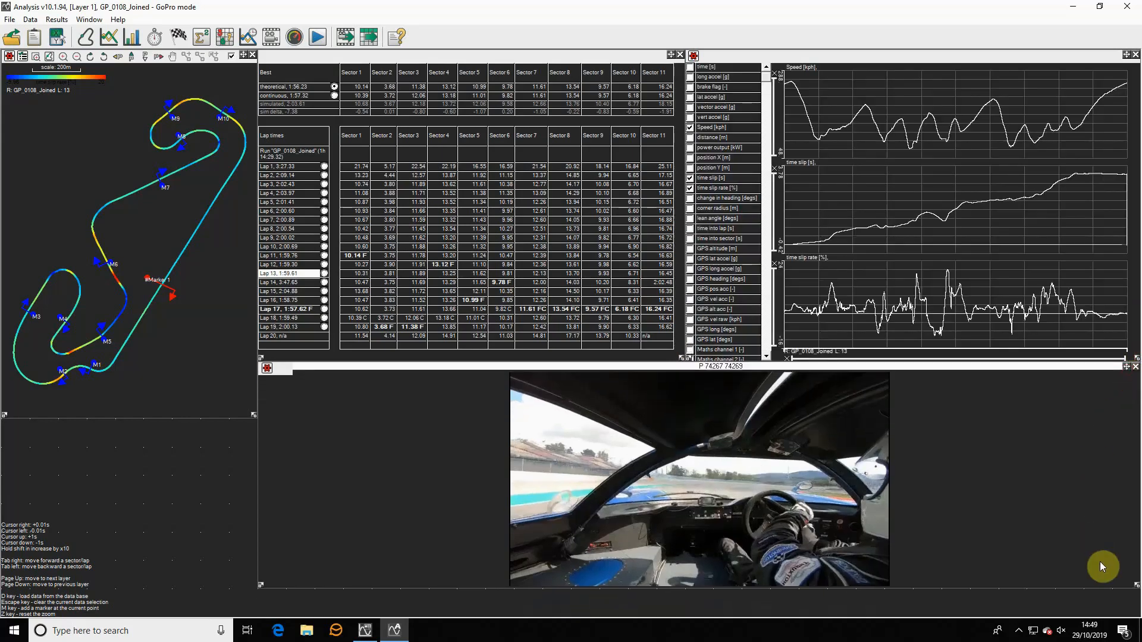
left_click_drag(1133, 584, 1134, 614)
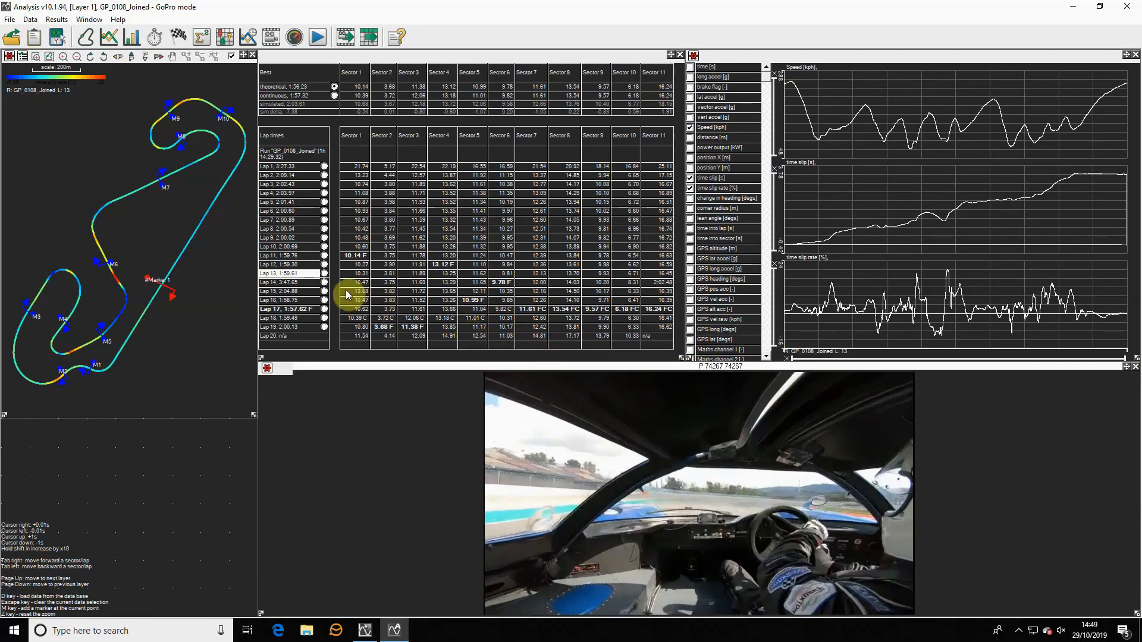
View Lap 15 on the coloured map, switch to Lap 16 alone and jump to the section near marker M6.
left_click(292, 291)
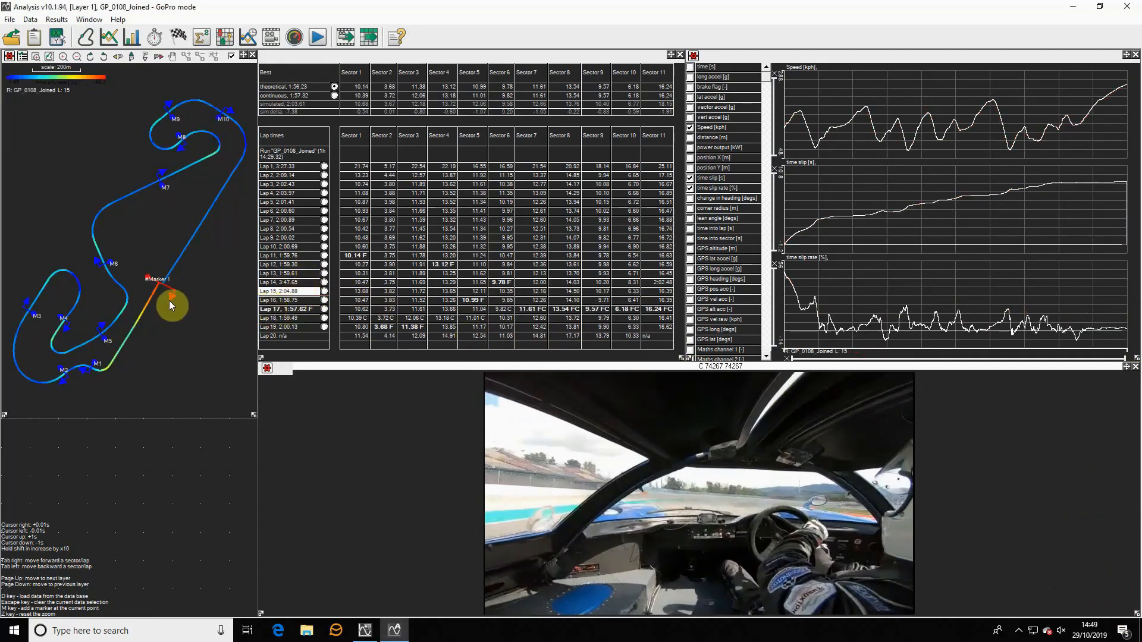
left_click(302, 300, "ctrl")
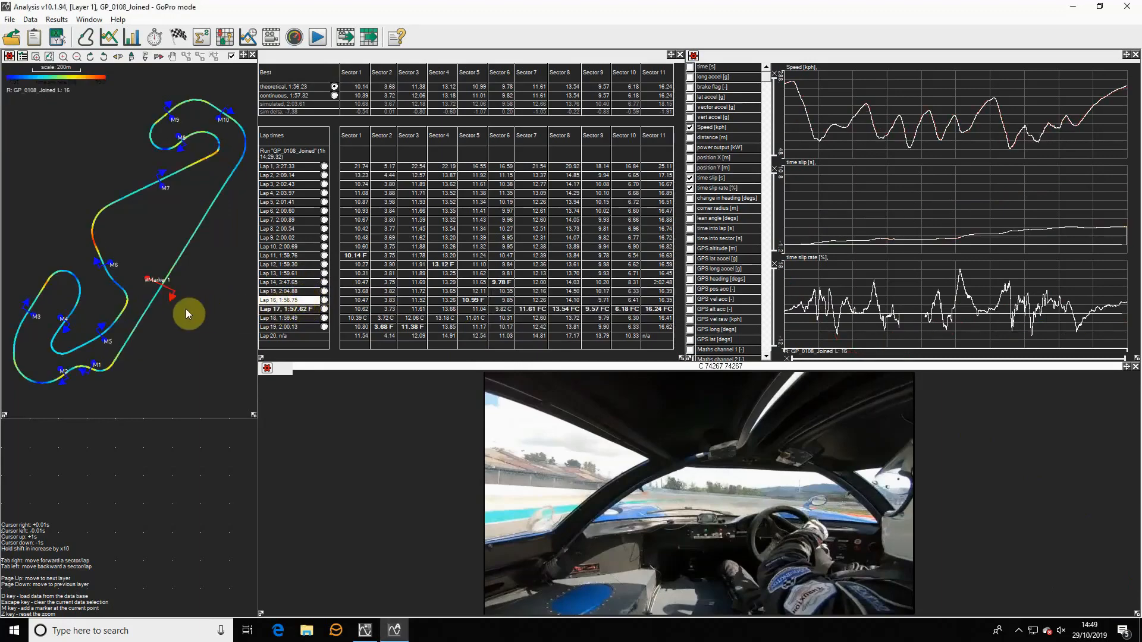
left_click(96, 243)
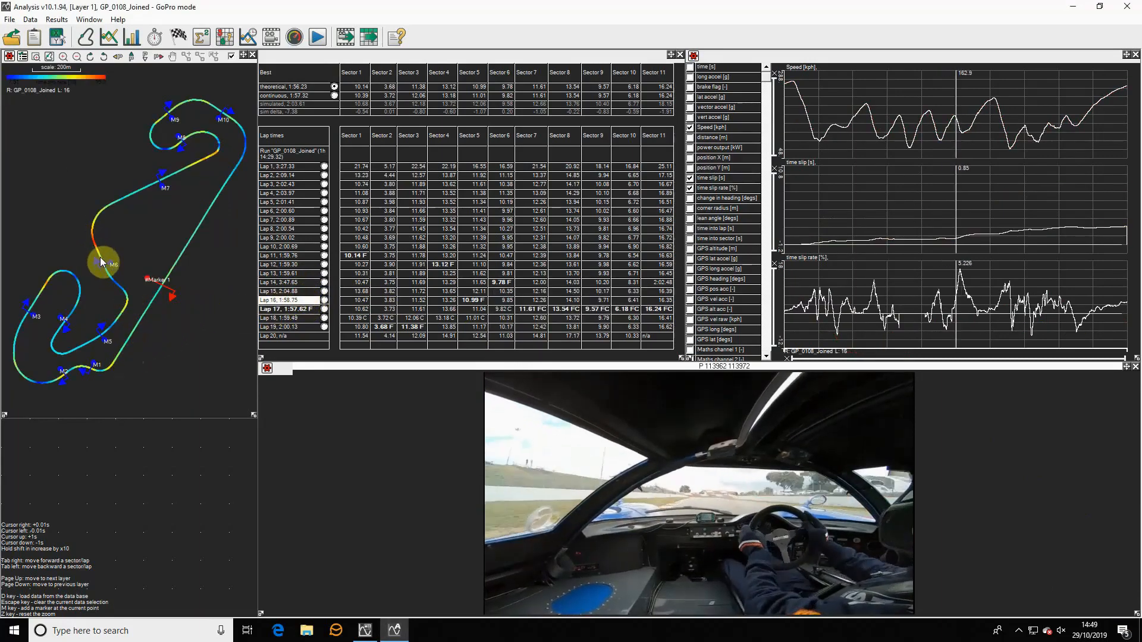
Scrub Lap 16 on the track map through the bend between markers M6 and M7, with the video window raised and enlarged.
left_click(102, 262)
mouse_move(102, 262)
left_mouse_down()
mouse_move(104, 230)
mouse_move(102, 259)
mouse_move(95, 244)
left_mouse_up()
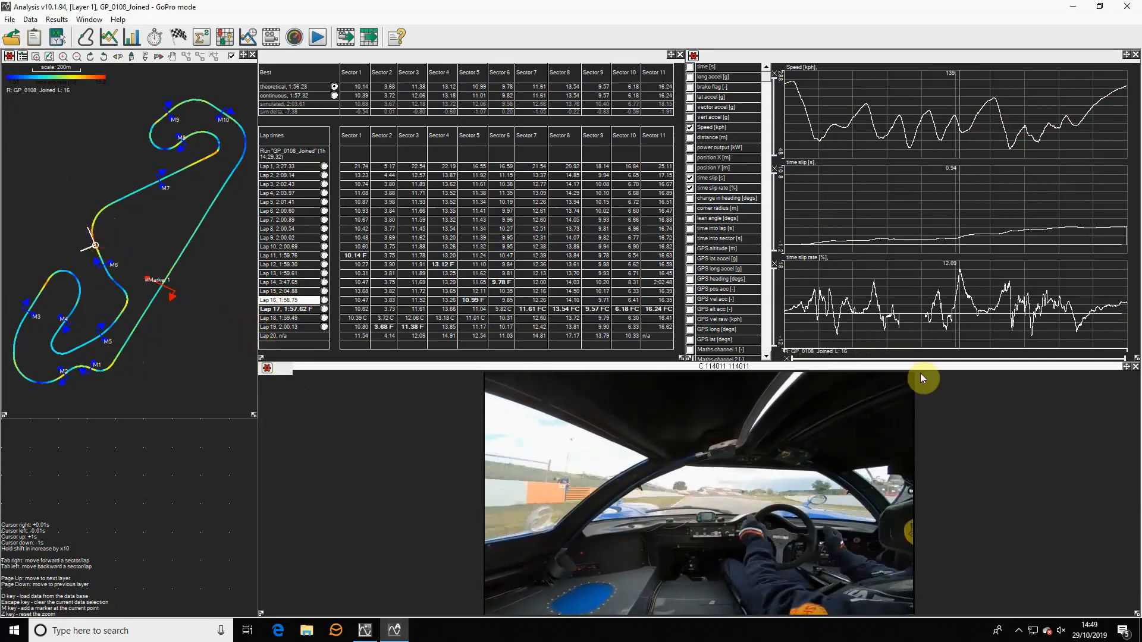
left_click_drag(1126, 368, 1131, 243)
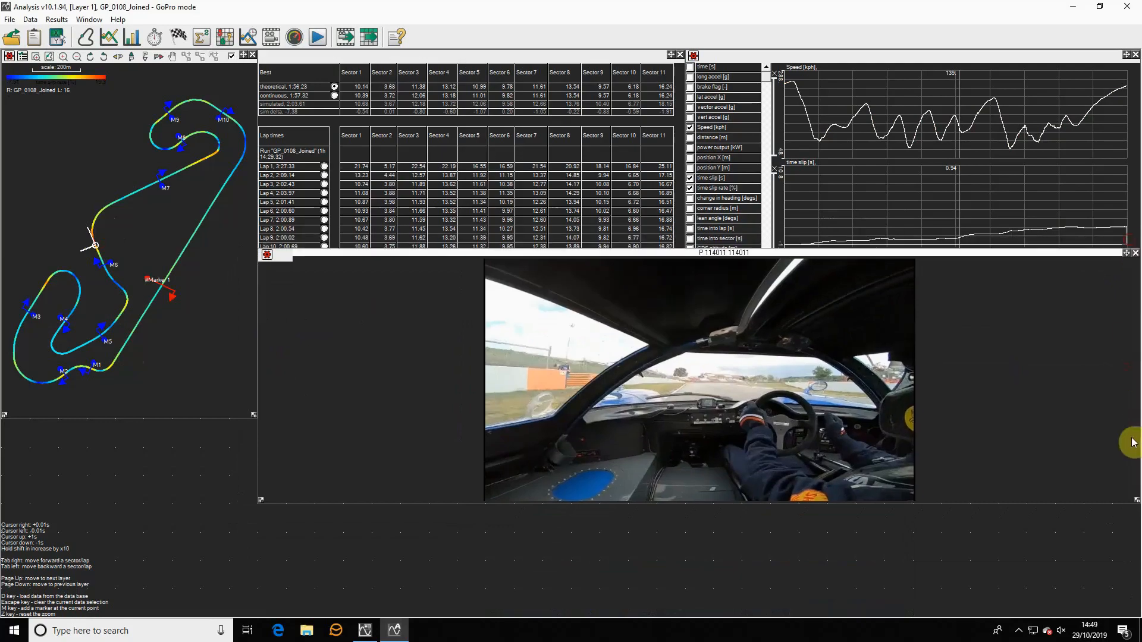
left_click_drag(1129, 497, 1078, 593)
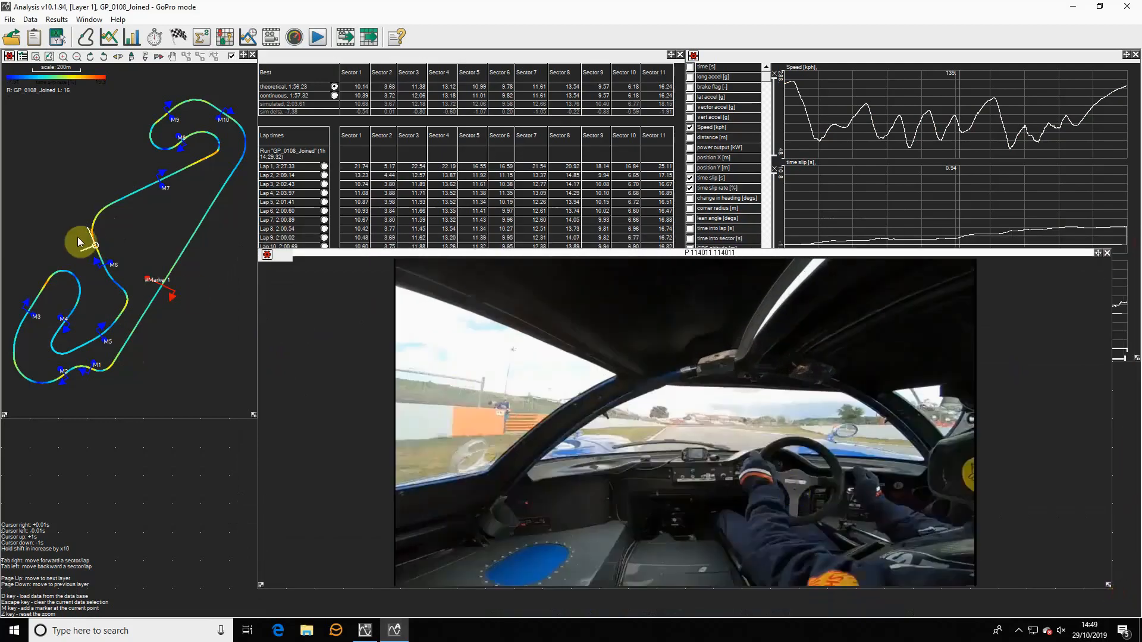
mouse_move(122, 243)
left_mouse_down()
mouse_move(106, 231)
mouse_move(123, 206)
mouse_move(115, 241)
mouse_move(112, 227)
left_mouse_up()
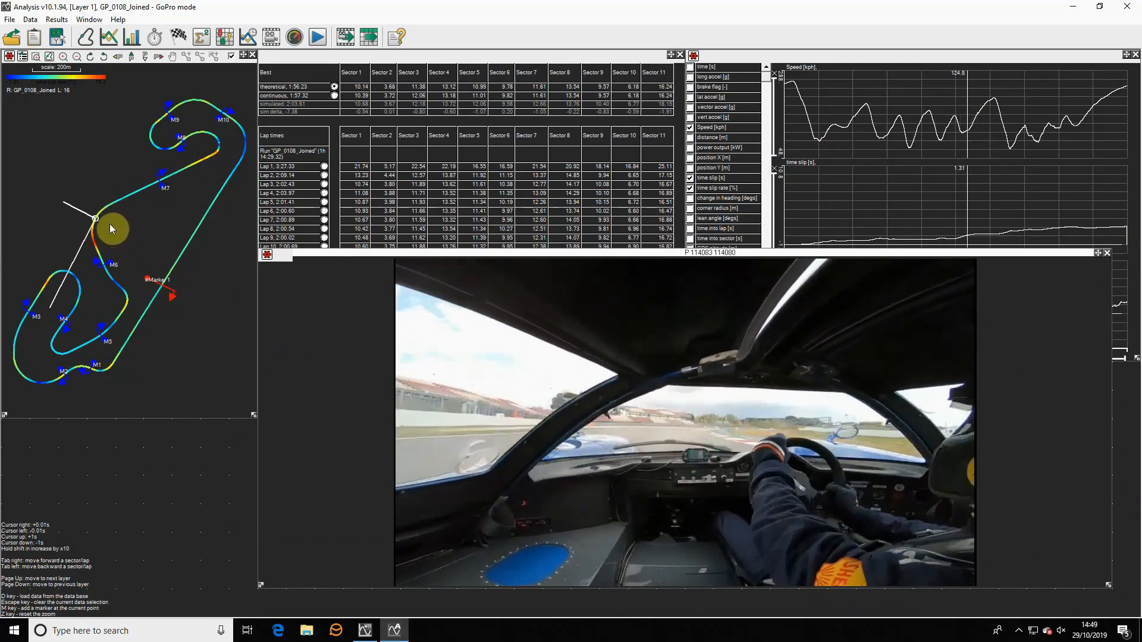
Show Lap 5 by itself instead of Lap 16 and scrub the track map from marker M9 towards M10.
left_click(289, 203)
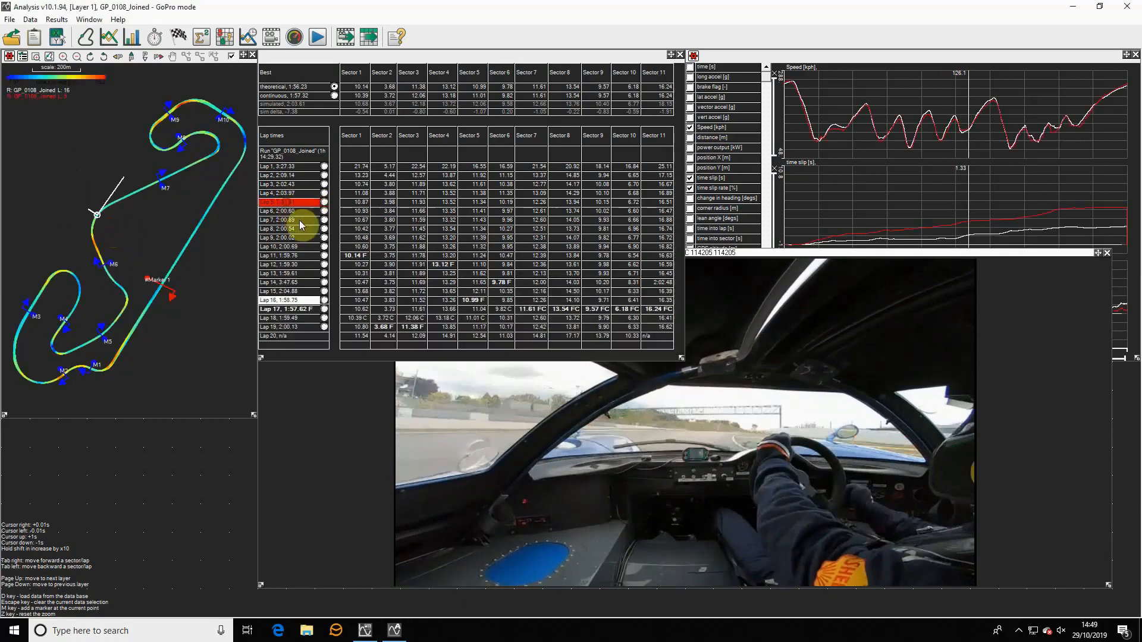
left_click(299, 301)
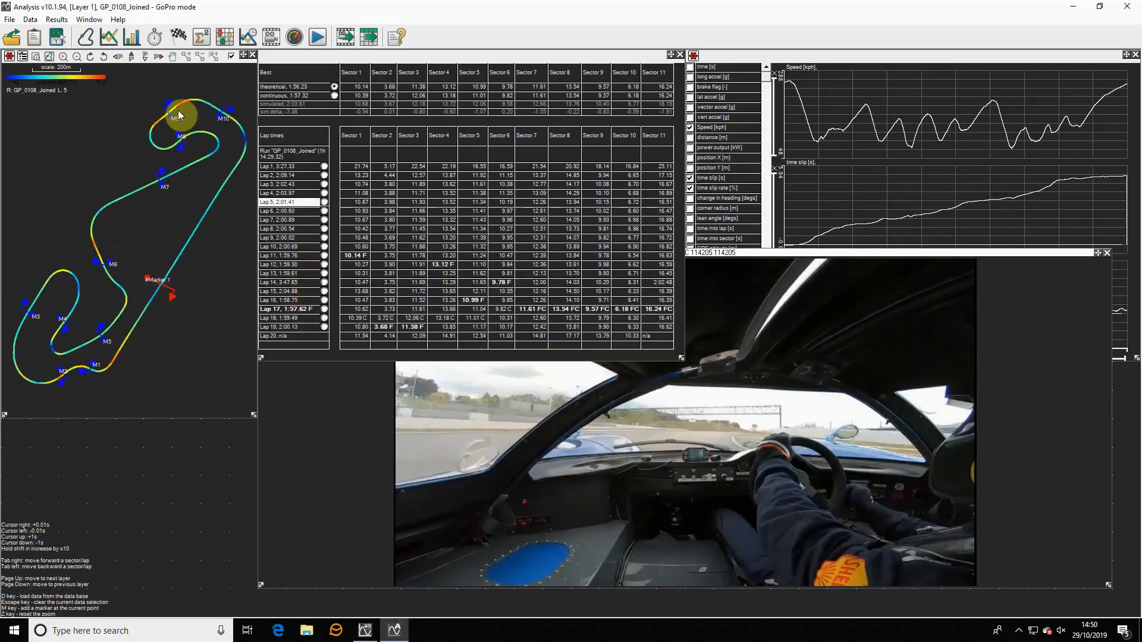
left_click_drag(179, 112, 235, 128)
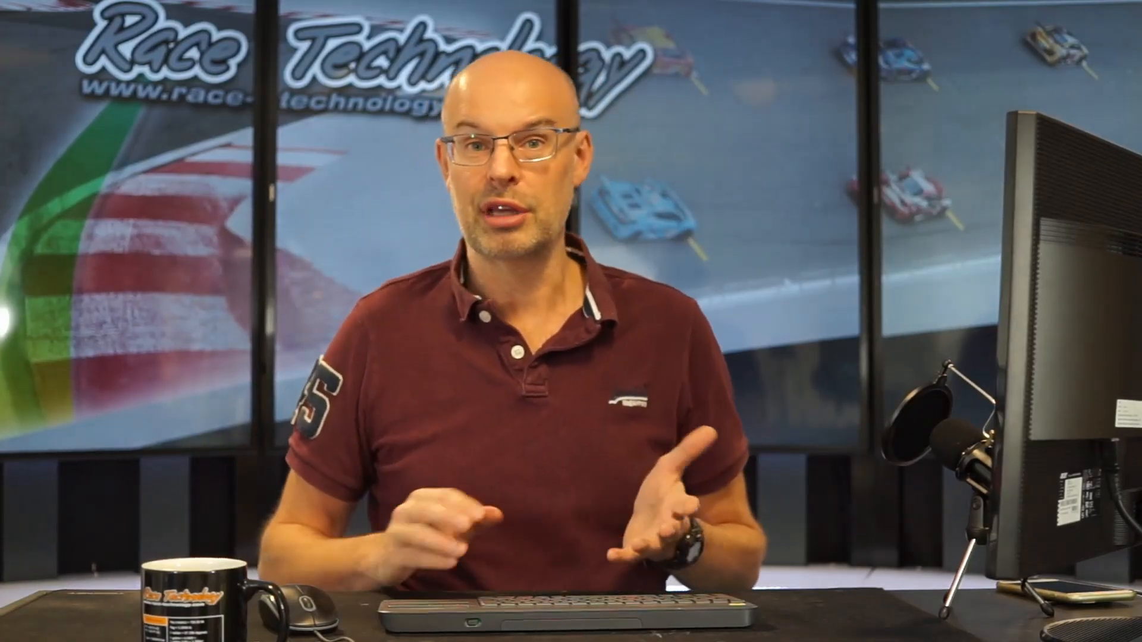